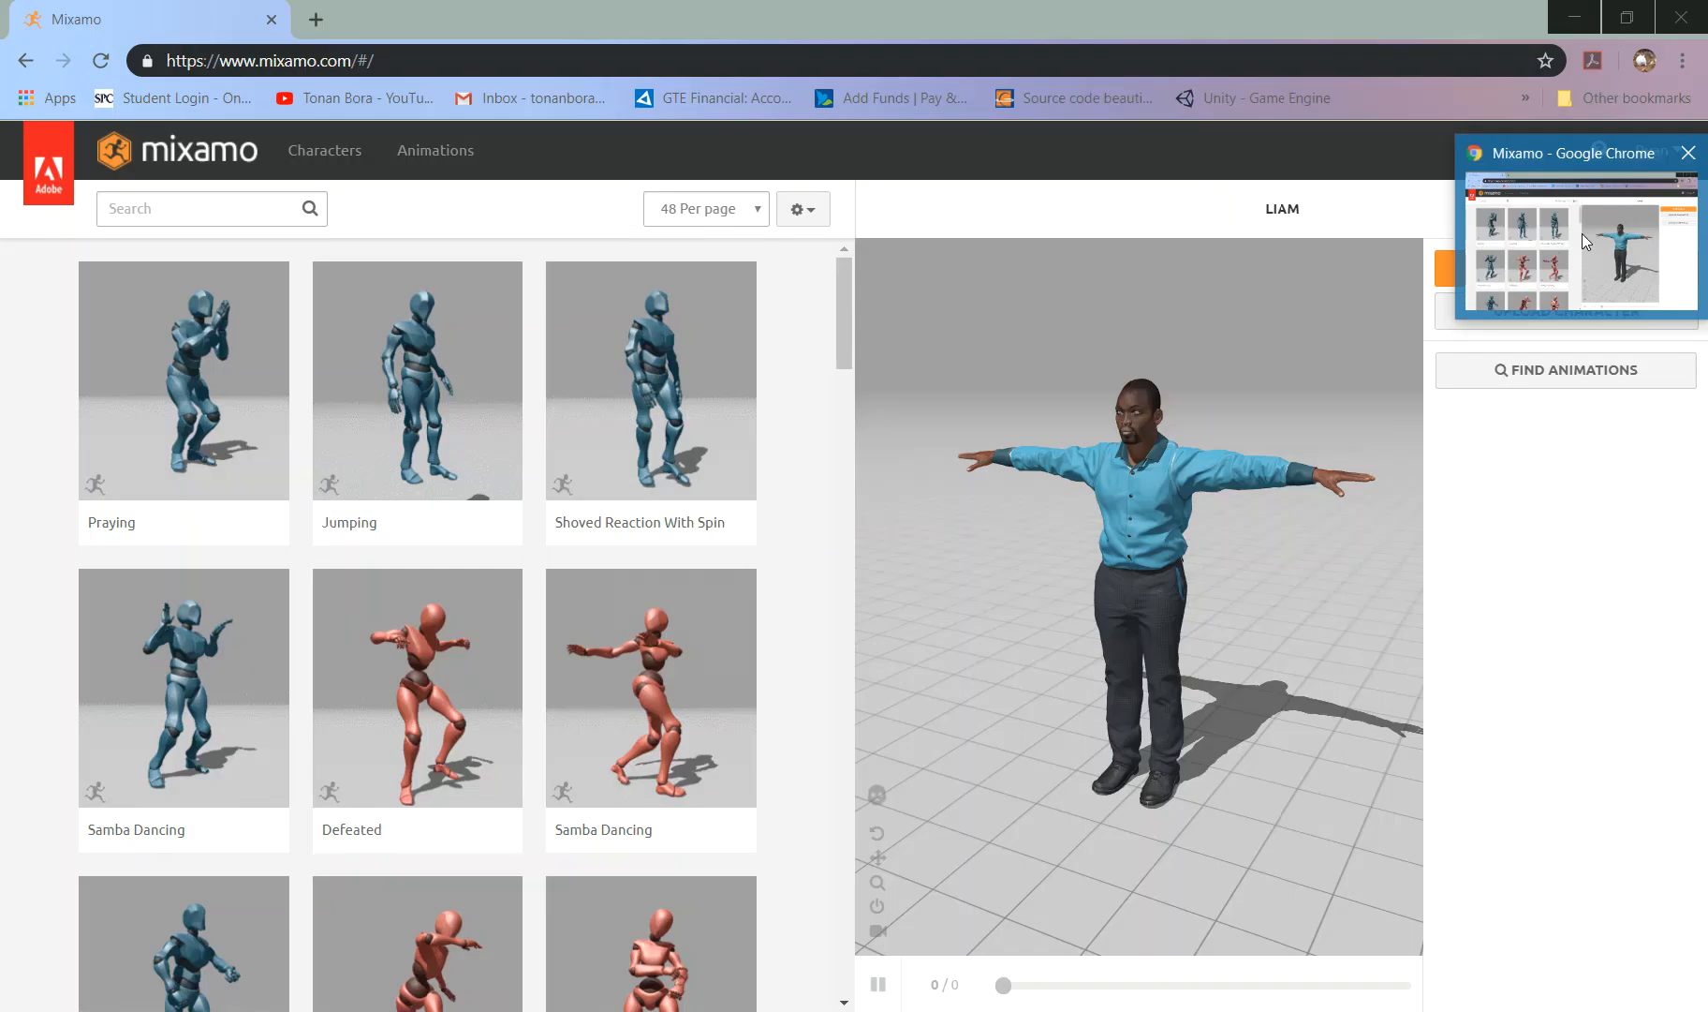
- Switch to Mixamo in Chrome and search the animations for "Catwalk"
{"action": "left_click", "coordinate": [1582, 233]}
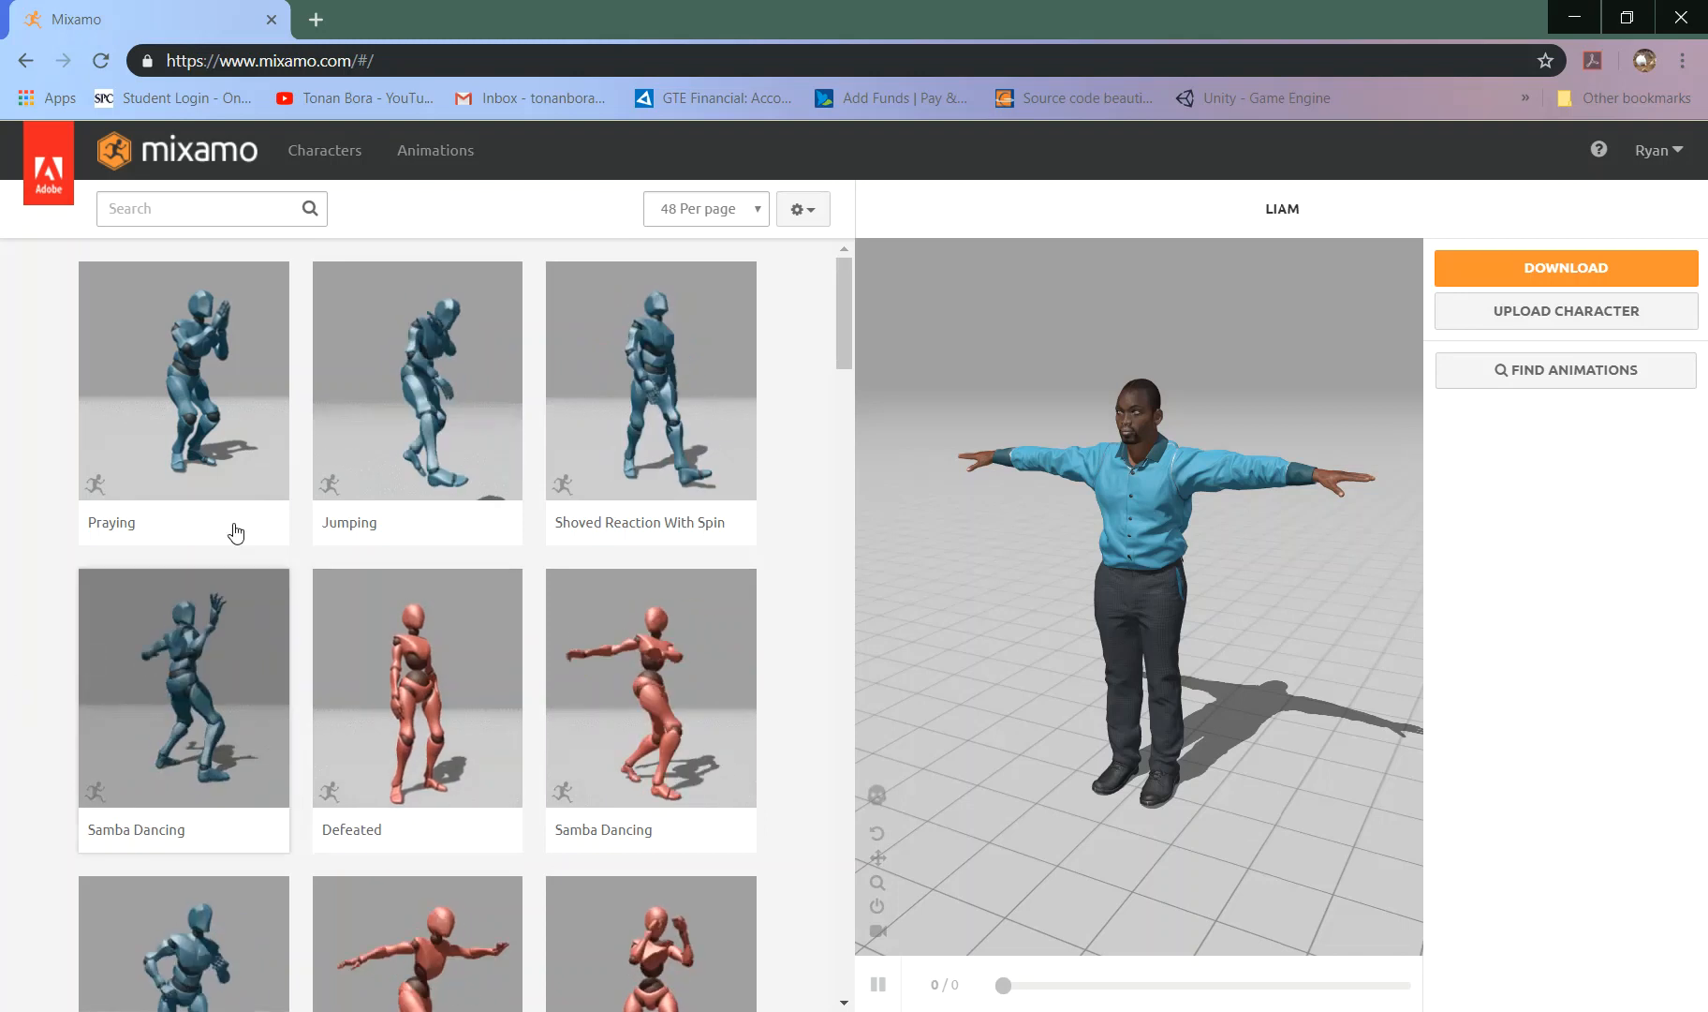
{"action": "left_click", "coordinate": [212, 221]}
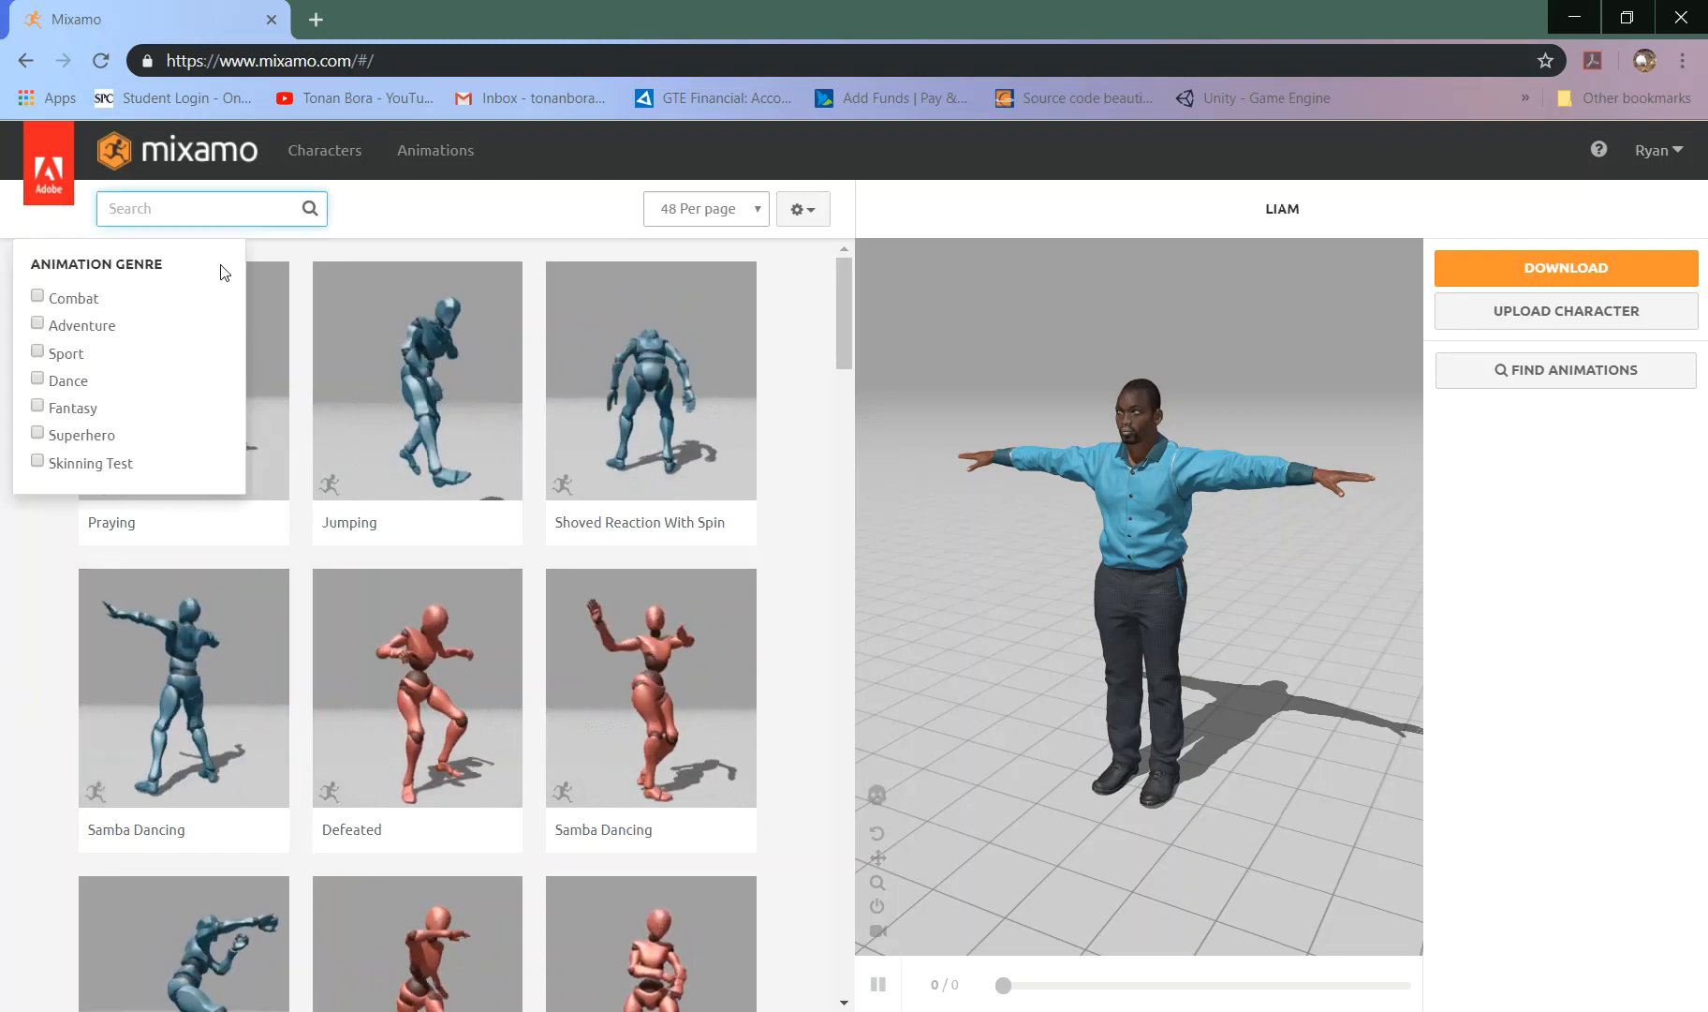
{"action": "type", "text": "Wa"}
{"action": "key", "text": "BackSpace"}
{"action": "key", "text": "BackSpace"}
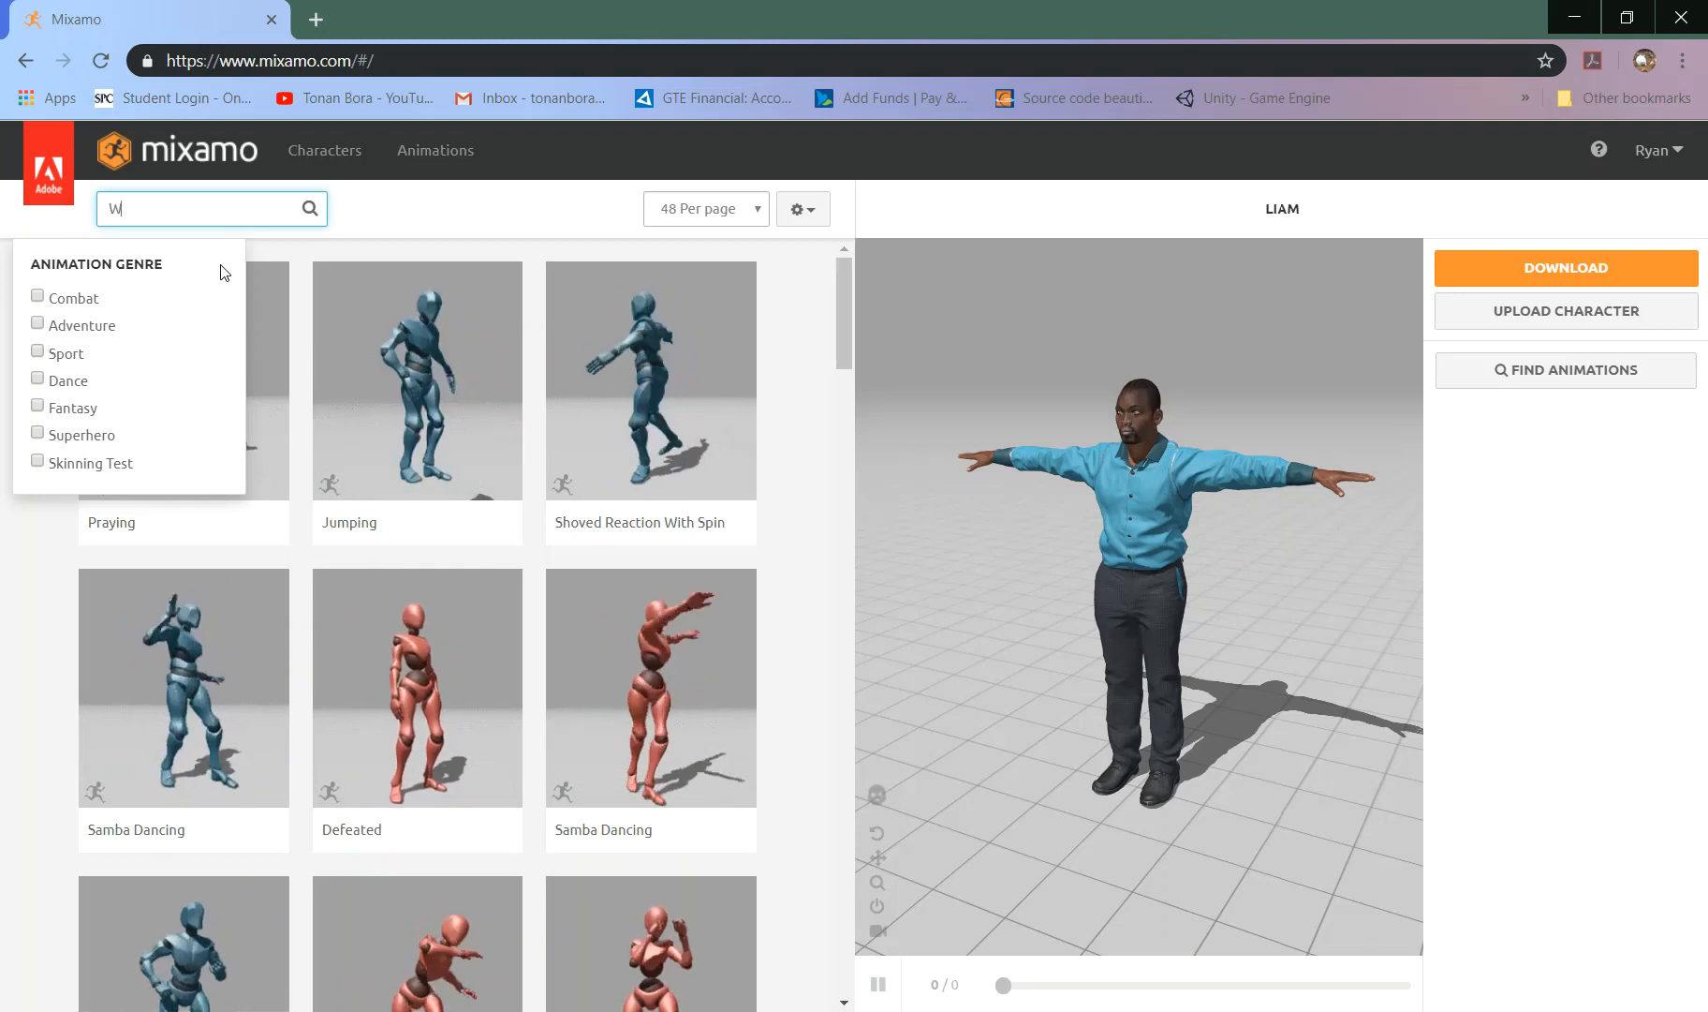
{"action": "type", "text": "Catwalk"}
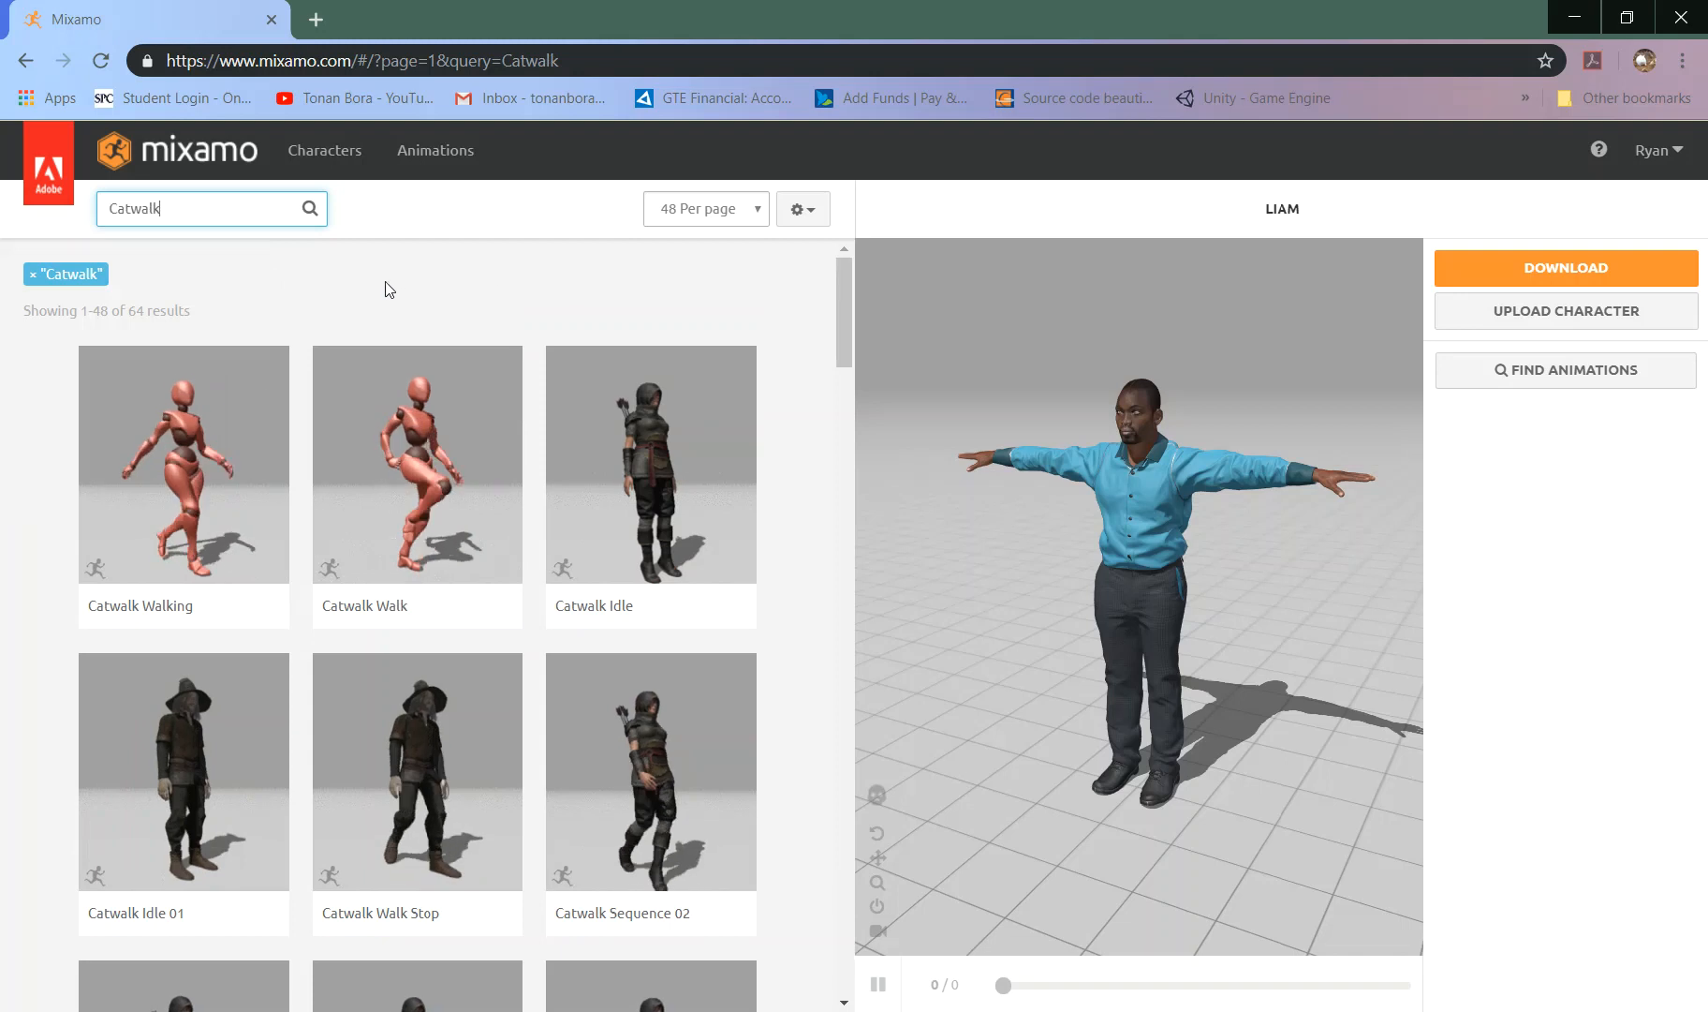
- Apply the Catwalk Walking animation to the Liam character and view it from behind
{"action": "left_click", "coordinate": [242, 431]}
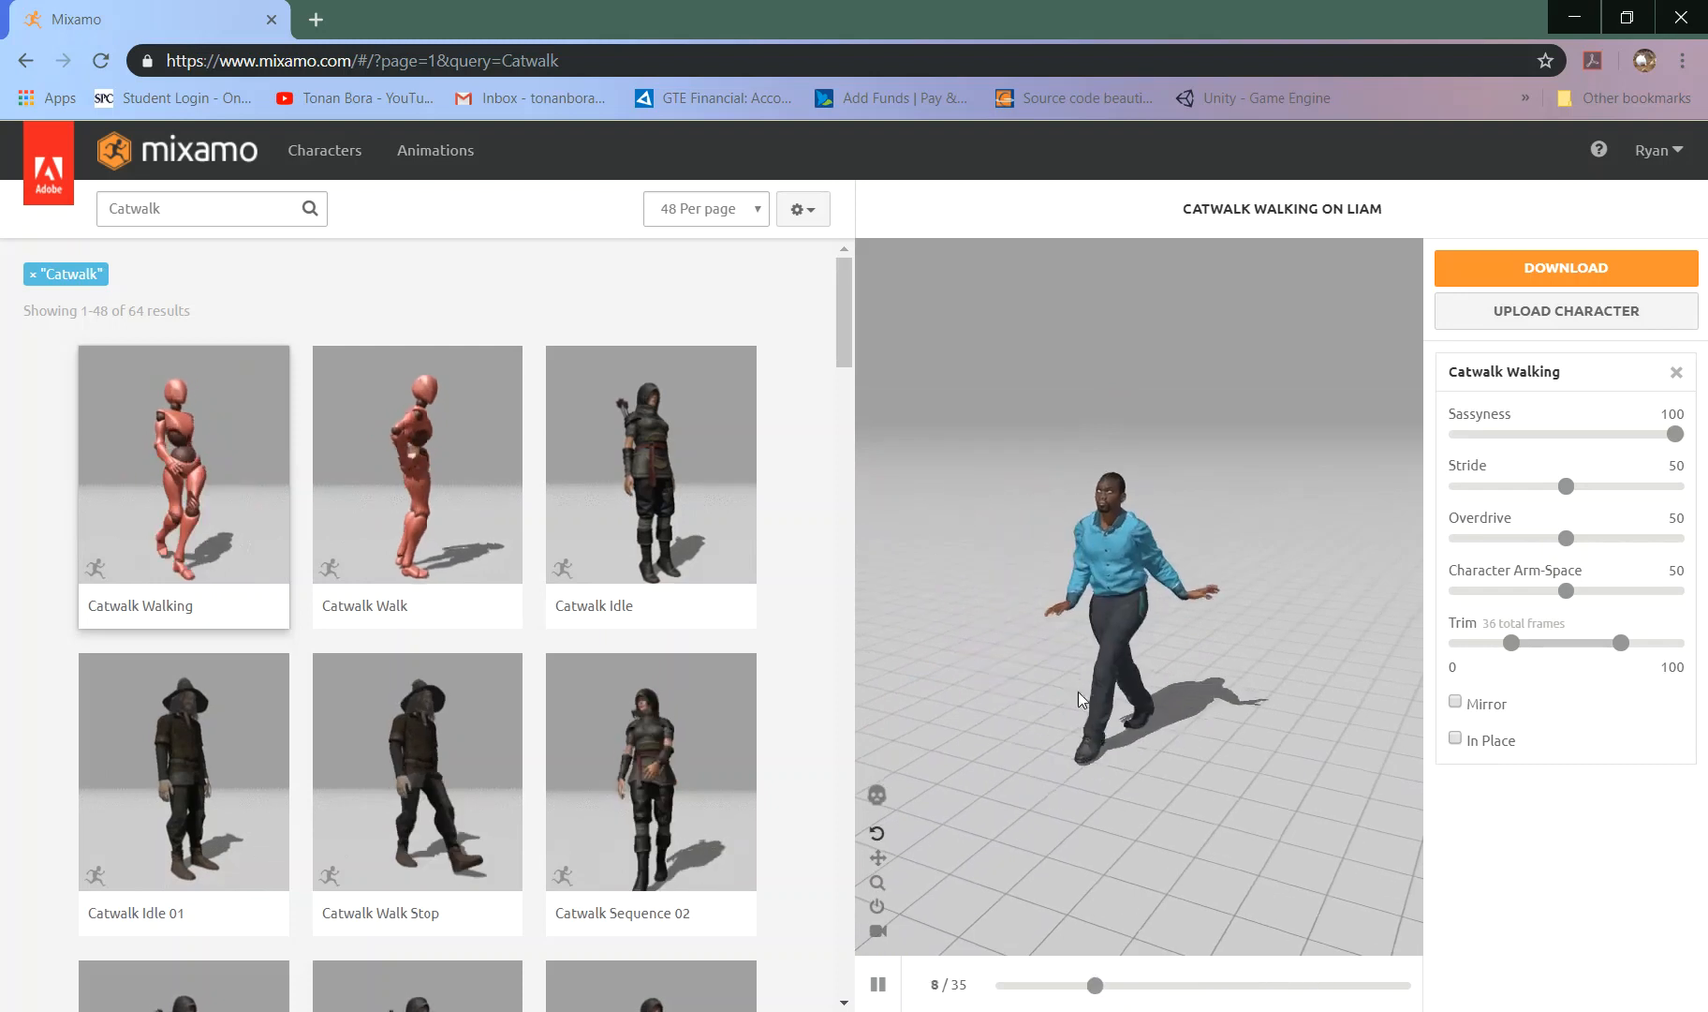
{"action": "left_click_drag", "start_coordinate": [1173, 721], "coordinate": [1302, 693]}
{"action": "left_click_drag", "start_coordinate": [1170, 595], "coordinate": [1087, 529]}
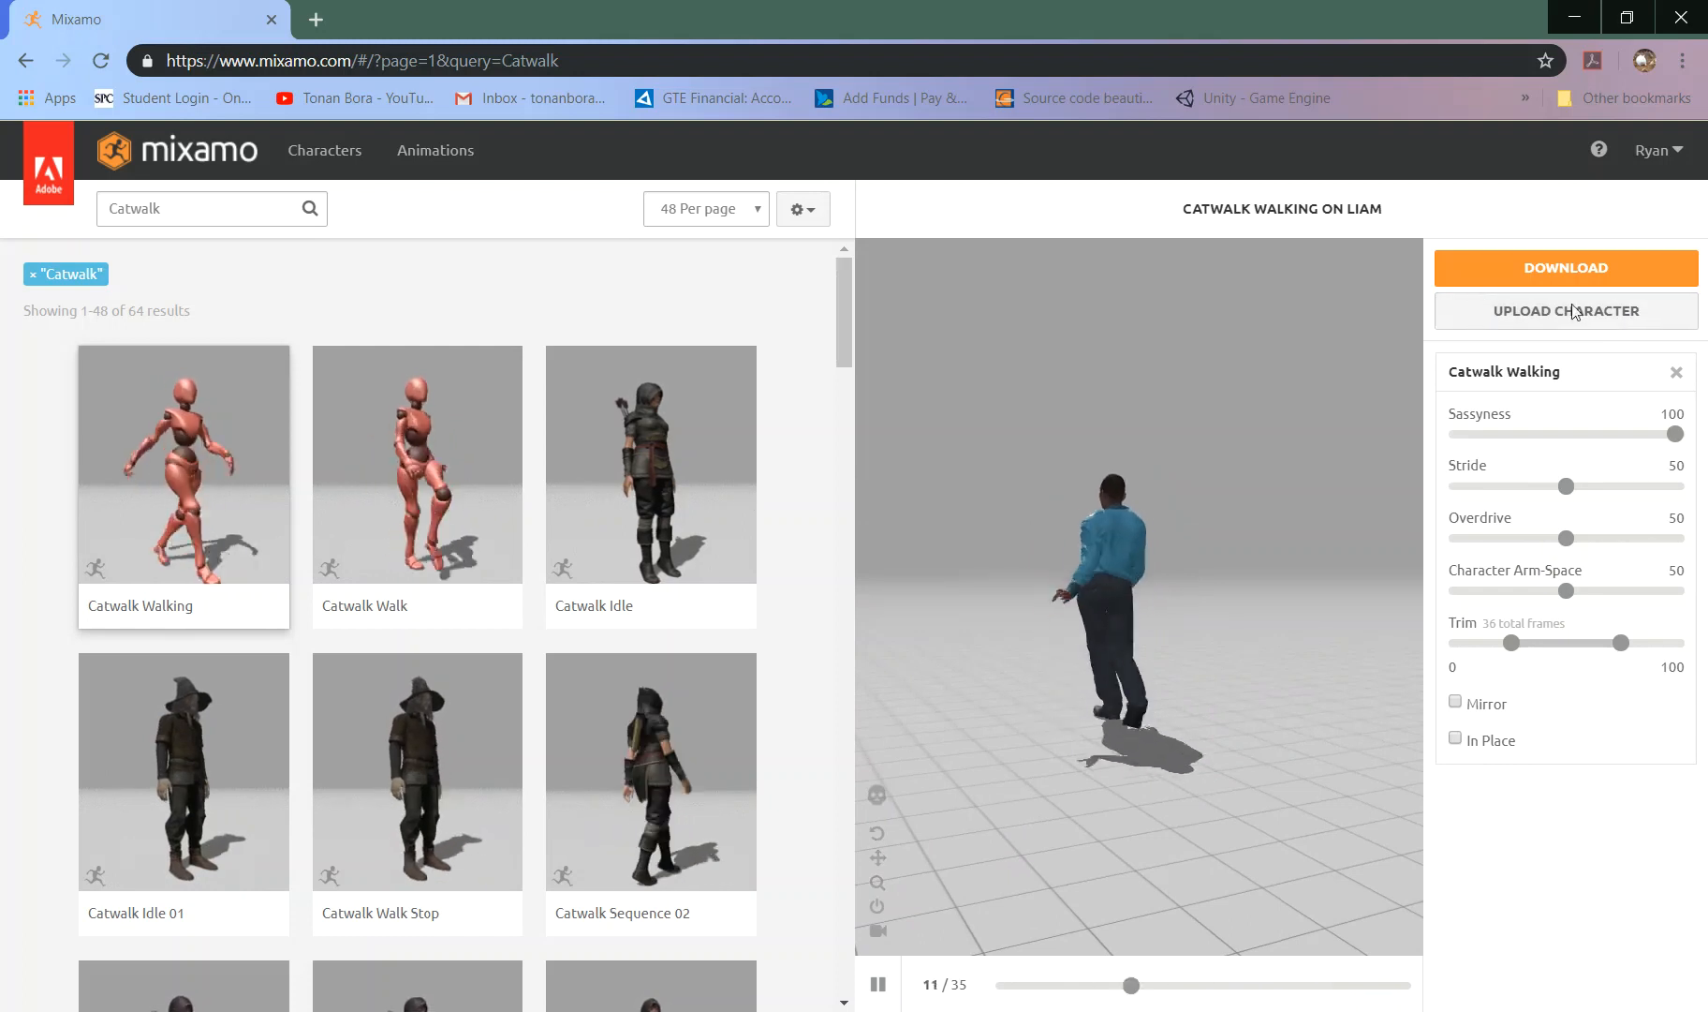
- Configure the Catwalk Walking download with the FBX for Unity(.fbx) format and Without Skin
{"action": "left_click", "coordinate": [1579, 270]}
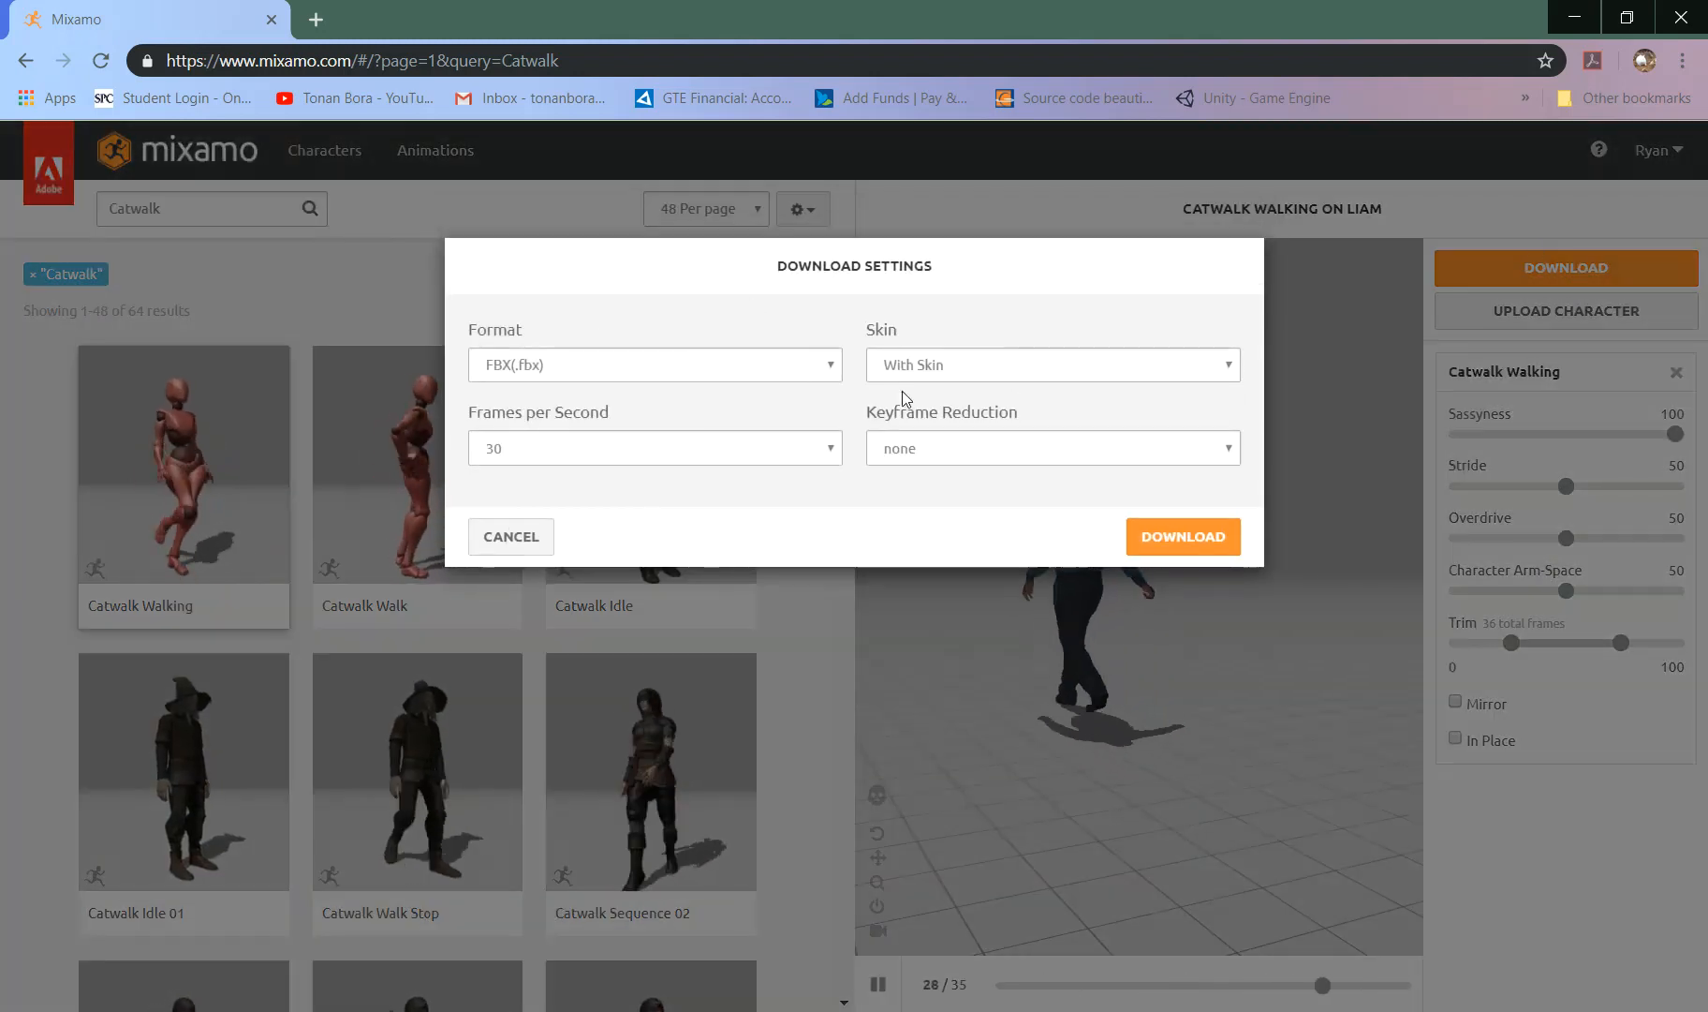
{"action": "left_click", "coordinate": [834, 373]}
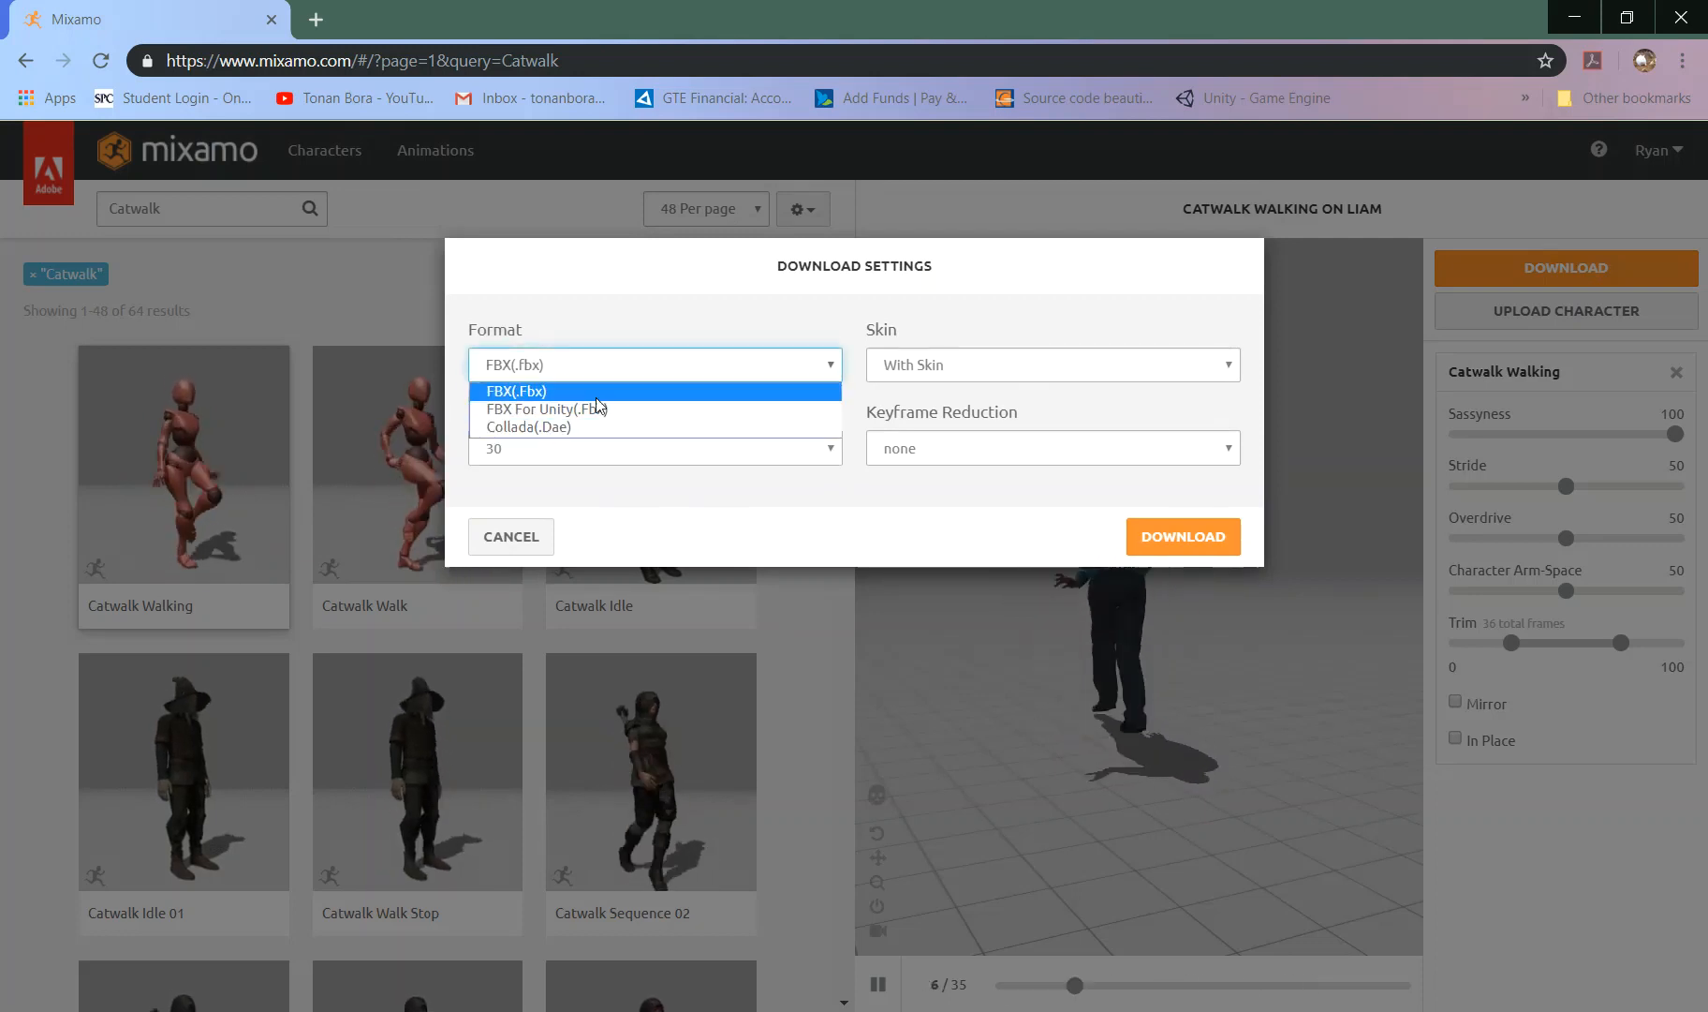
{"action": "left_click", "coordinate": [518, 409]}
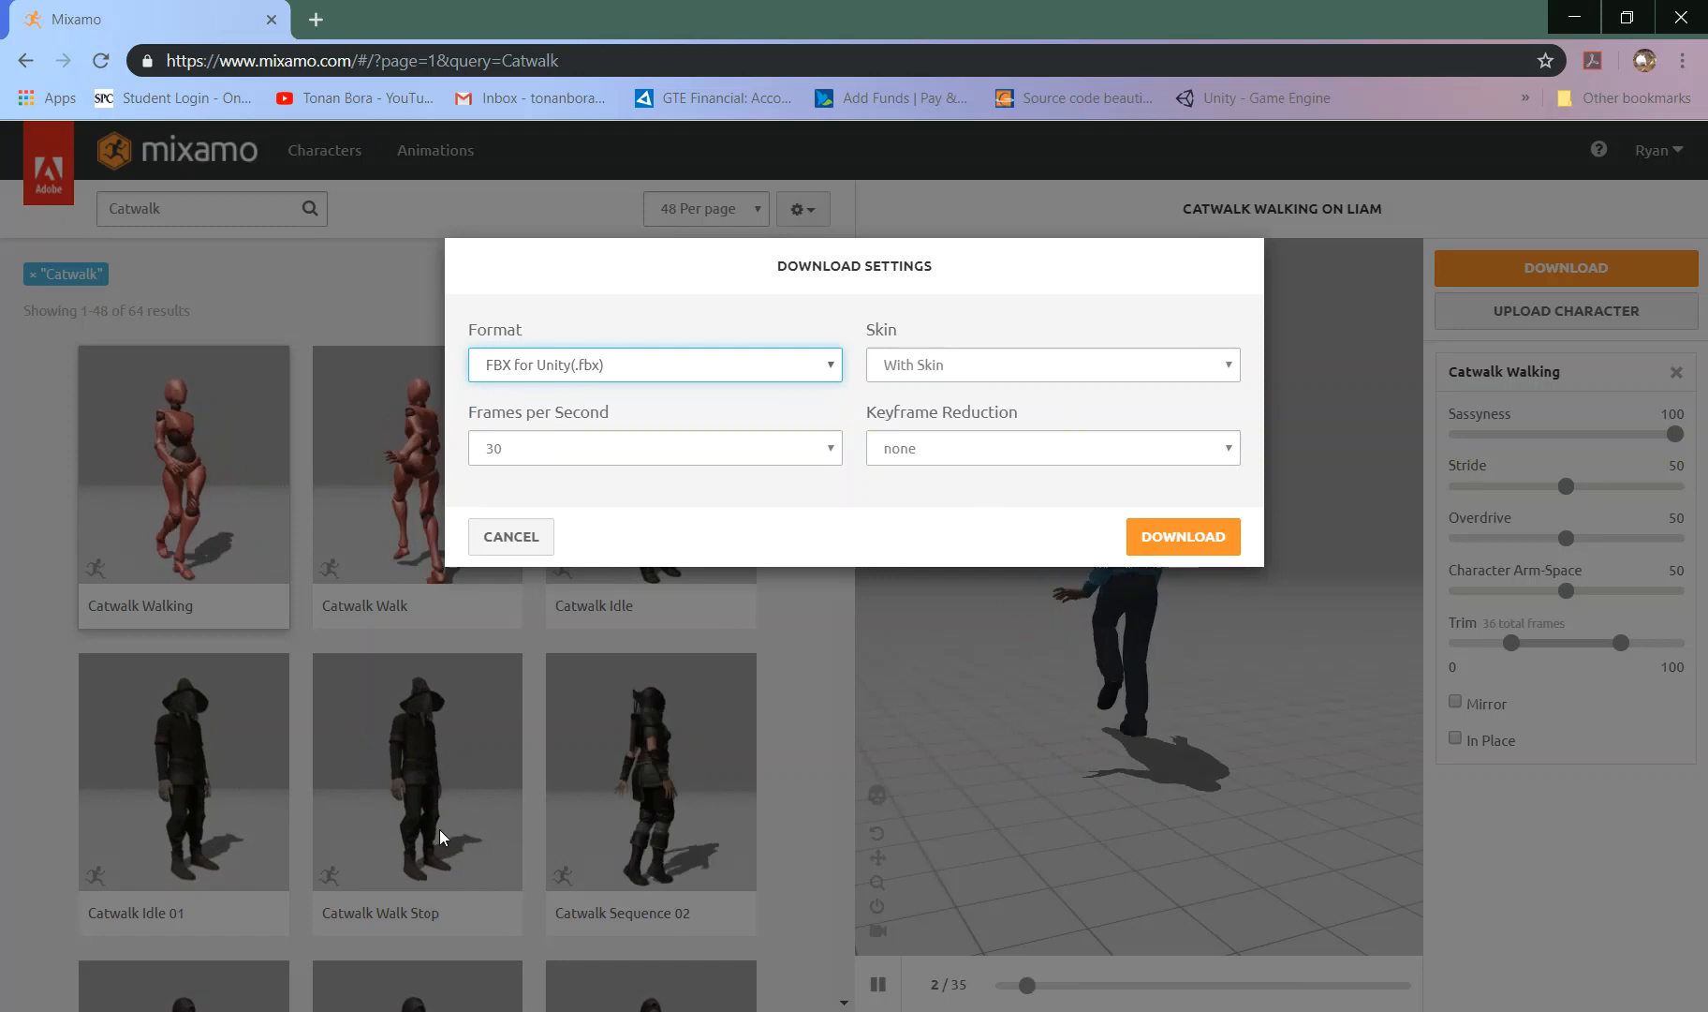
{"action": "left_click", "coordinate": [1126, 372]}
{"action": "left_click", "coordinate": [1026, 414]}
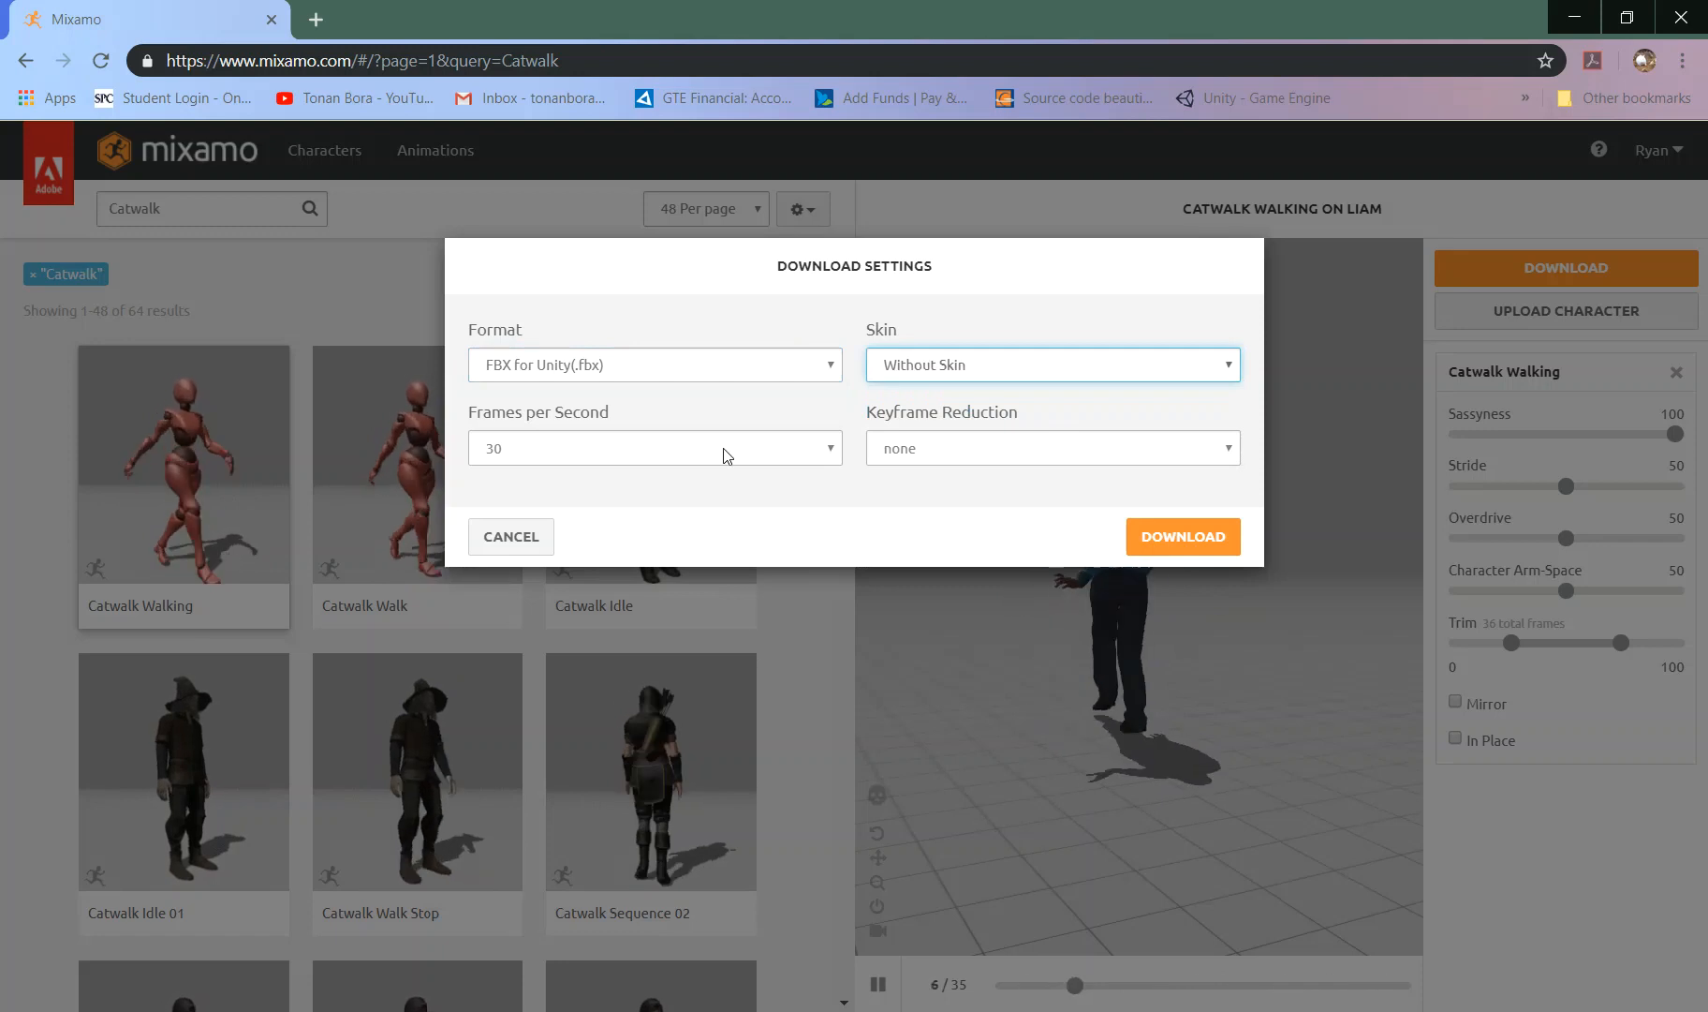
- Keep 30 frames per second and no keyframe reduction, and download the animation
{"action": "left_click", "coordinate": [1050, 458]}
{"action": "left_click", "coordinate": [740, 491]}
{"action": "left_click", "coordinate": [677, 485]}
{"action": "left_click", "coordinate": [604, 447]}
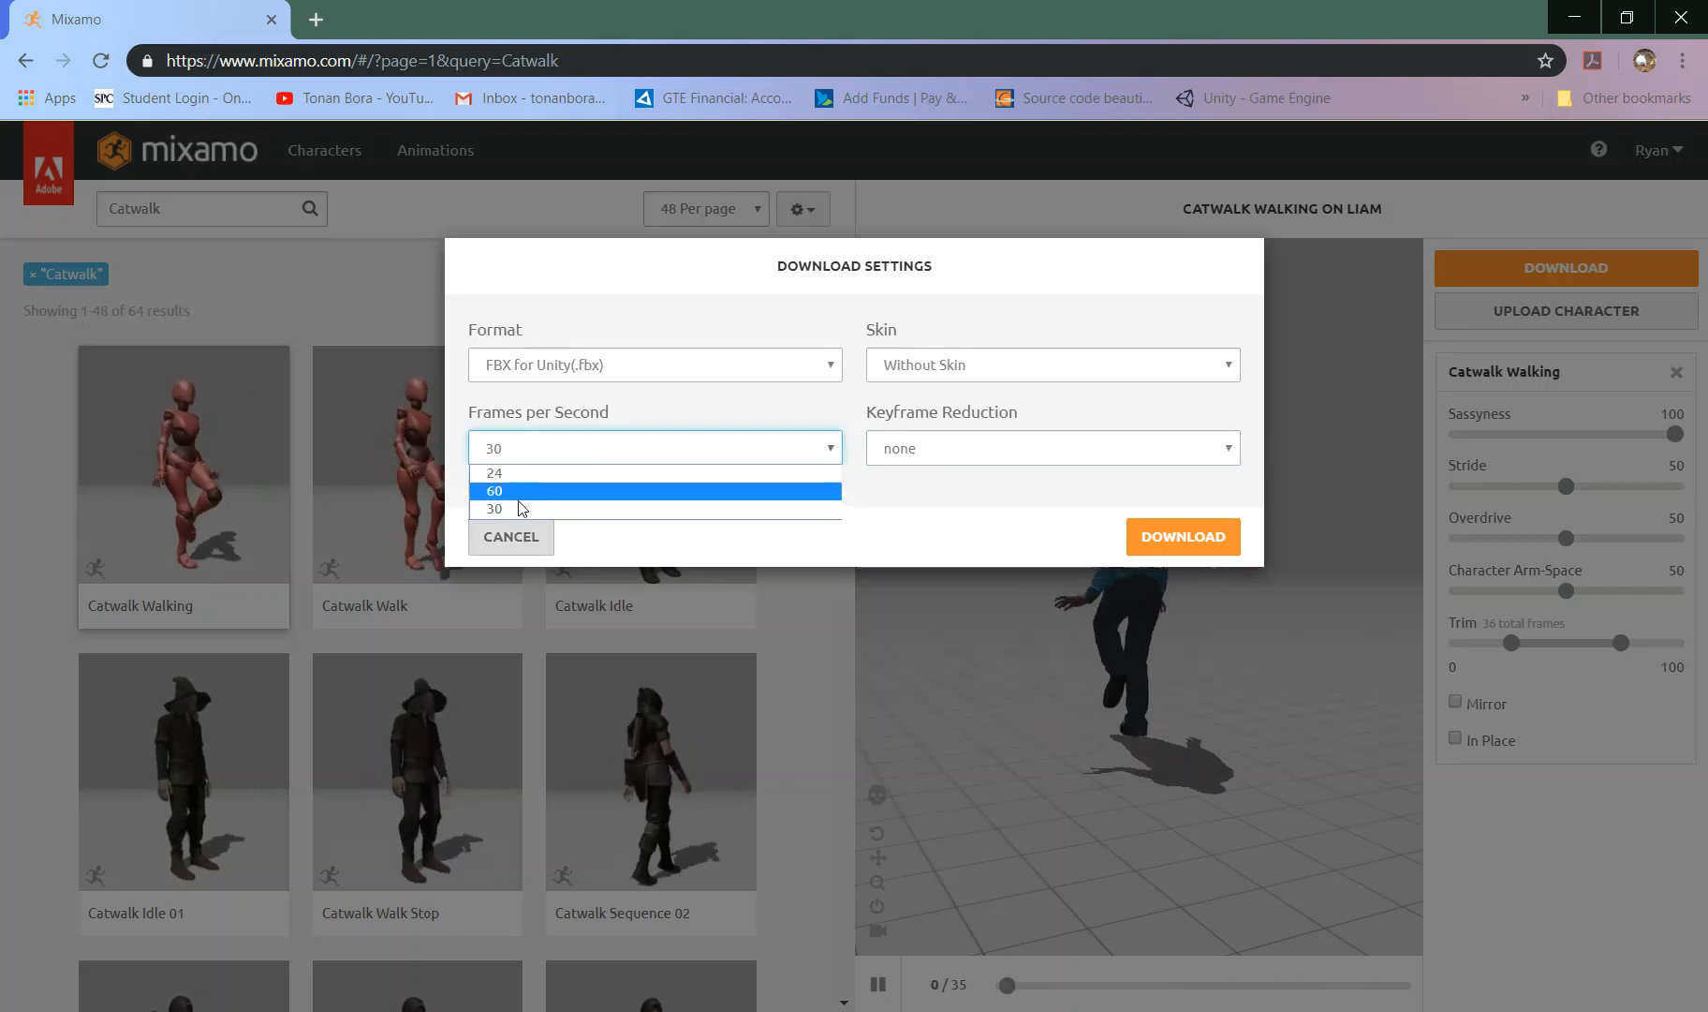
{"action": "left_click", "coordinate": [820, 510]}
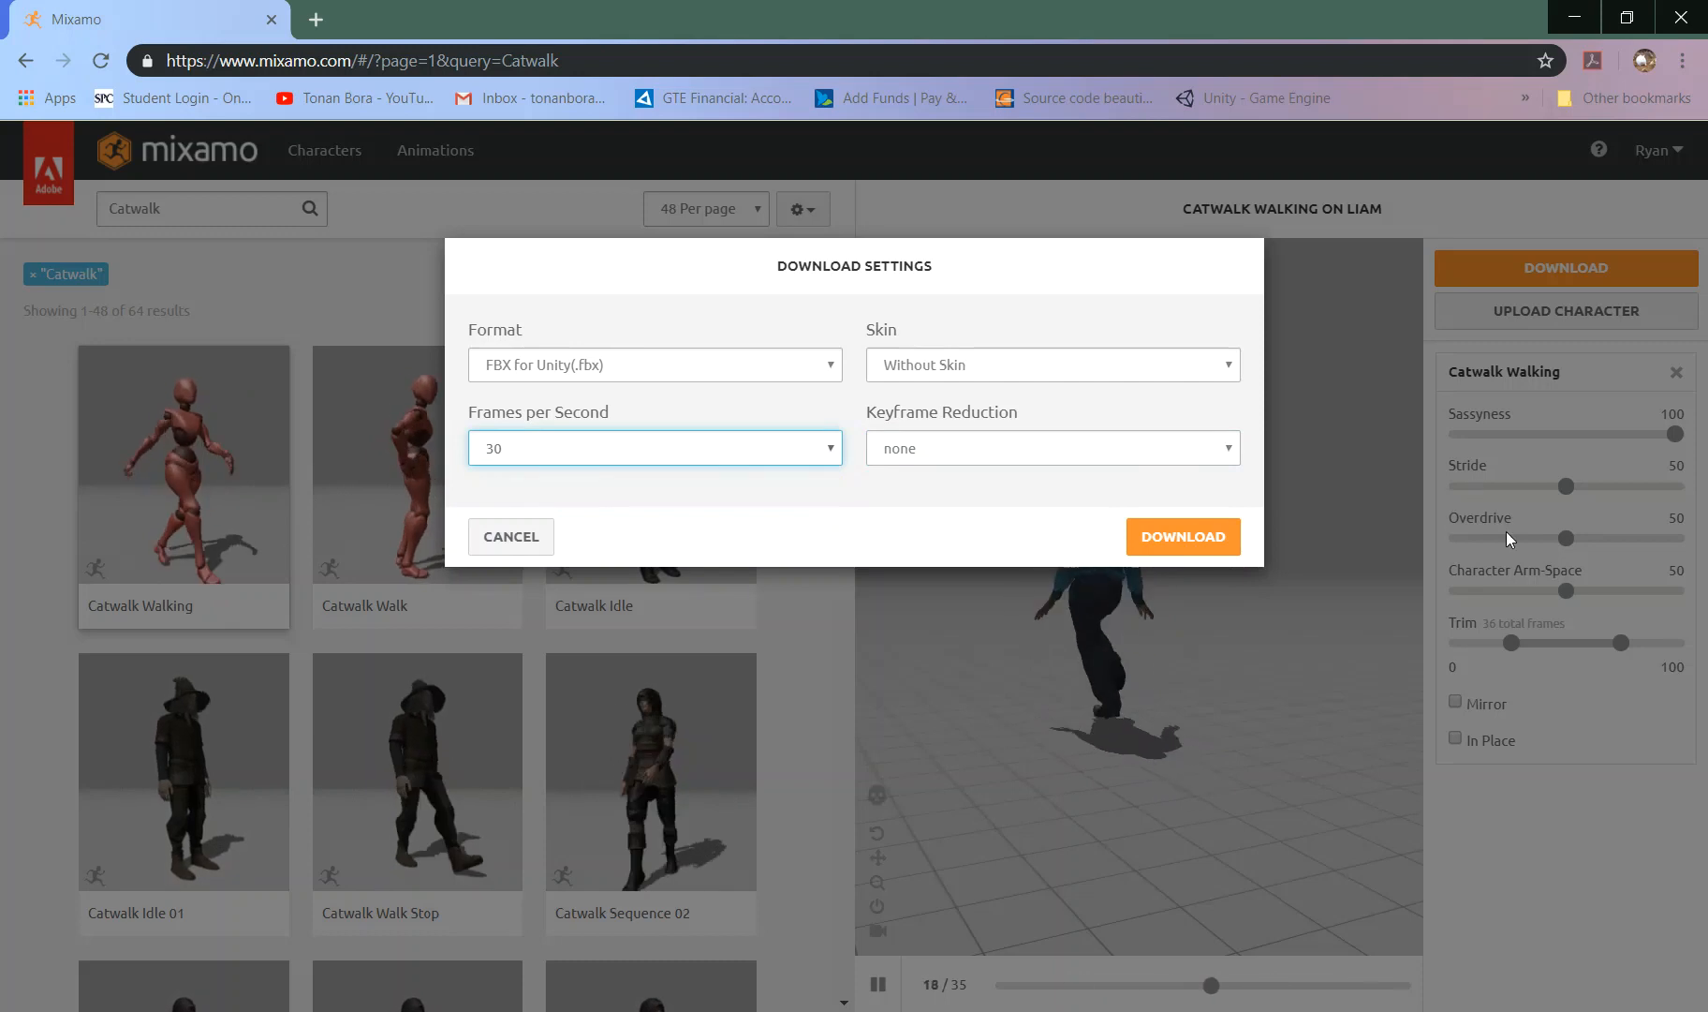
{"action": "left_click", "coordinate": [1209, 536]}
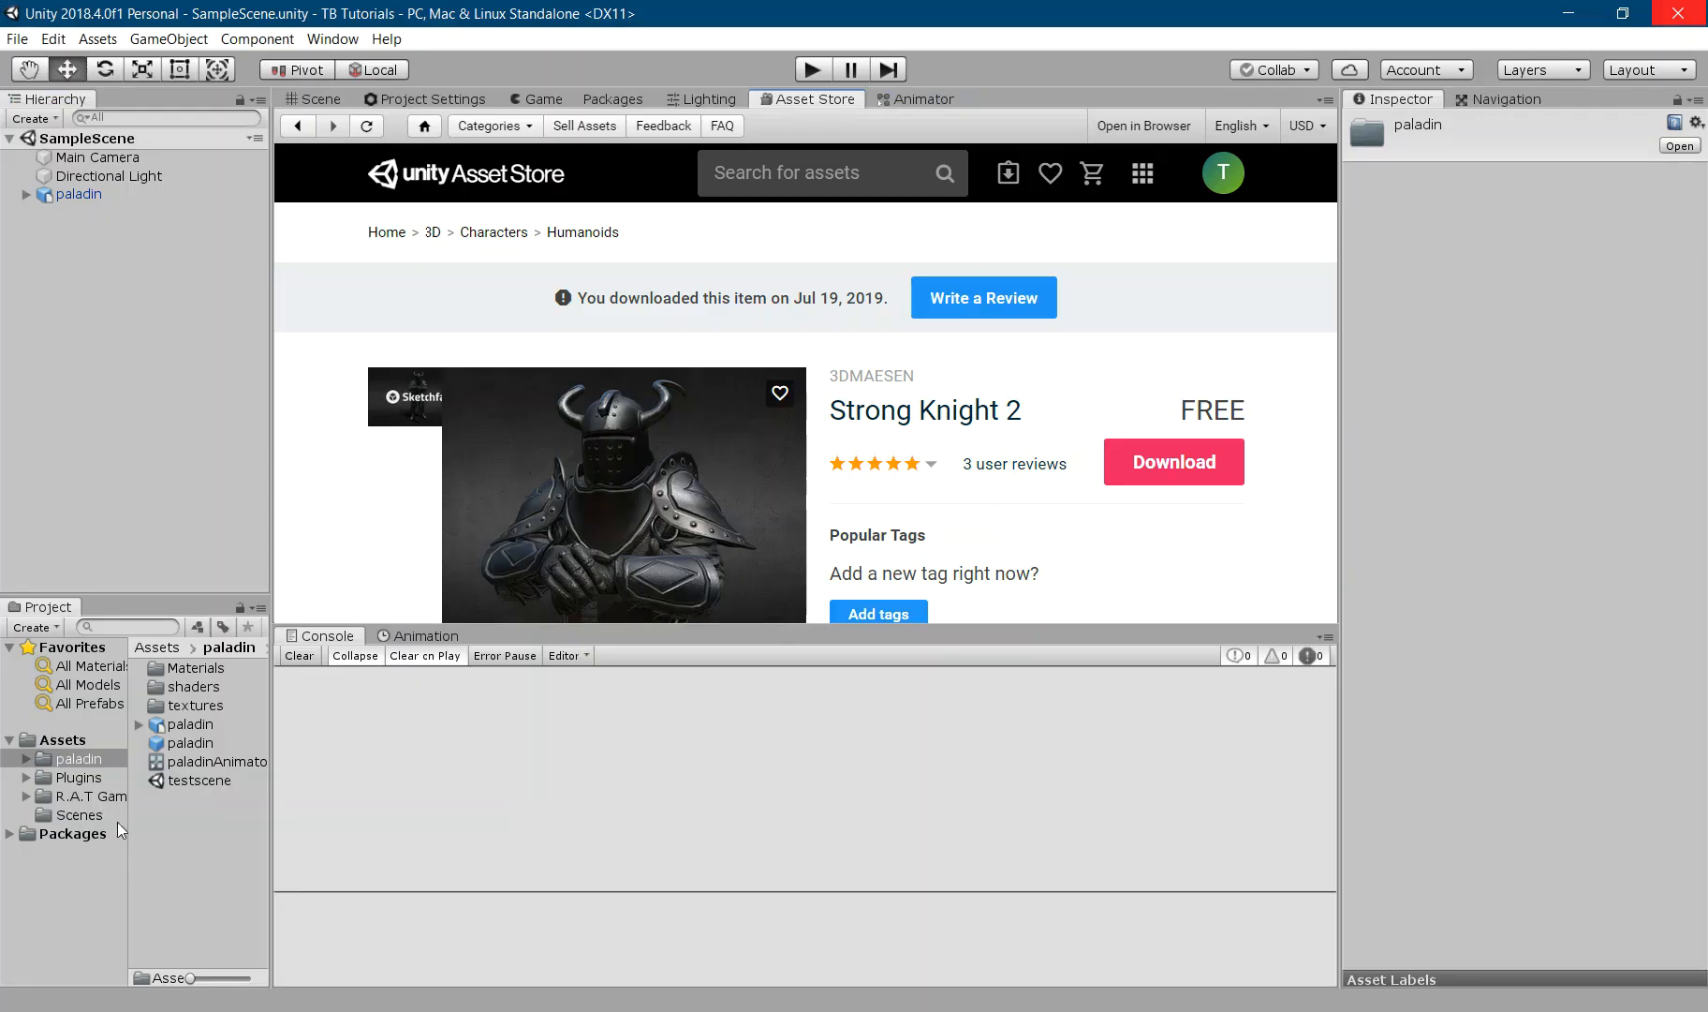
- In Unity, widen the Project window and its folder tree column
{"action": "left_click", "coordinate": [126, 862]}
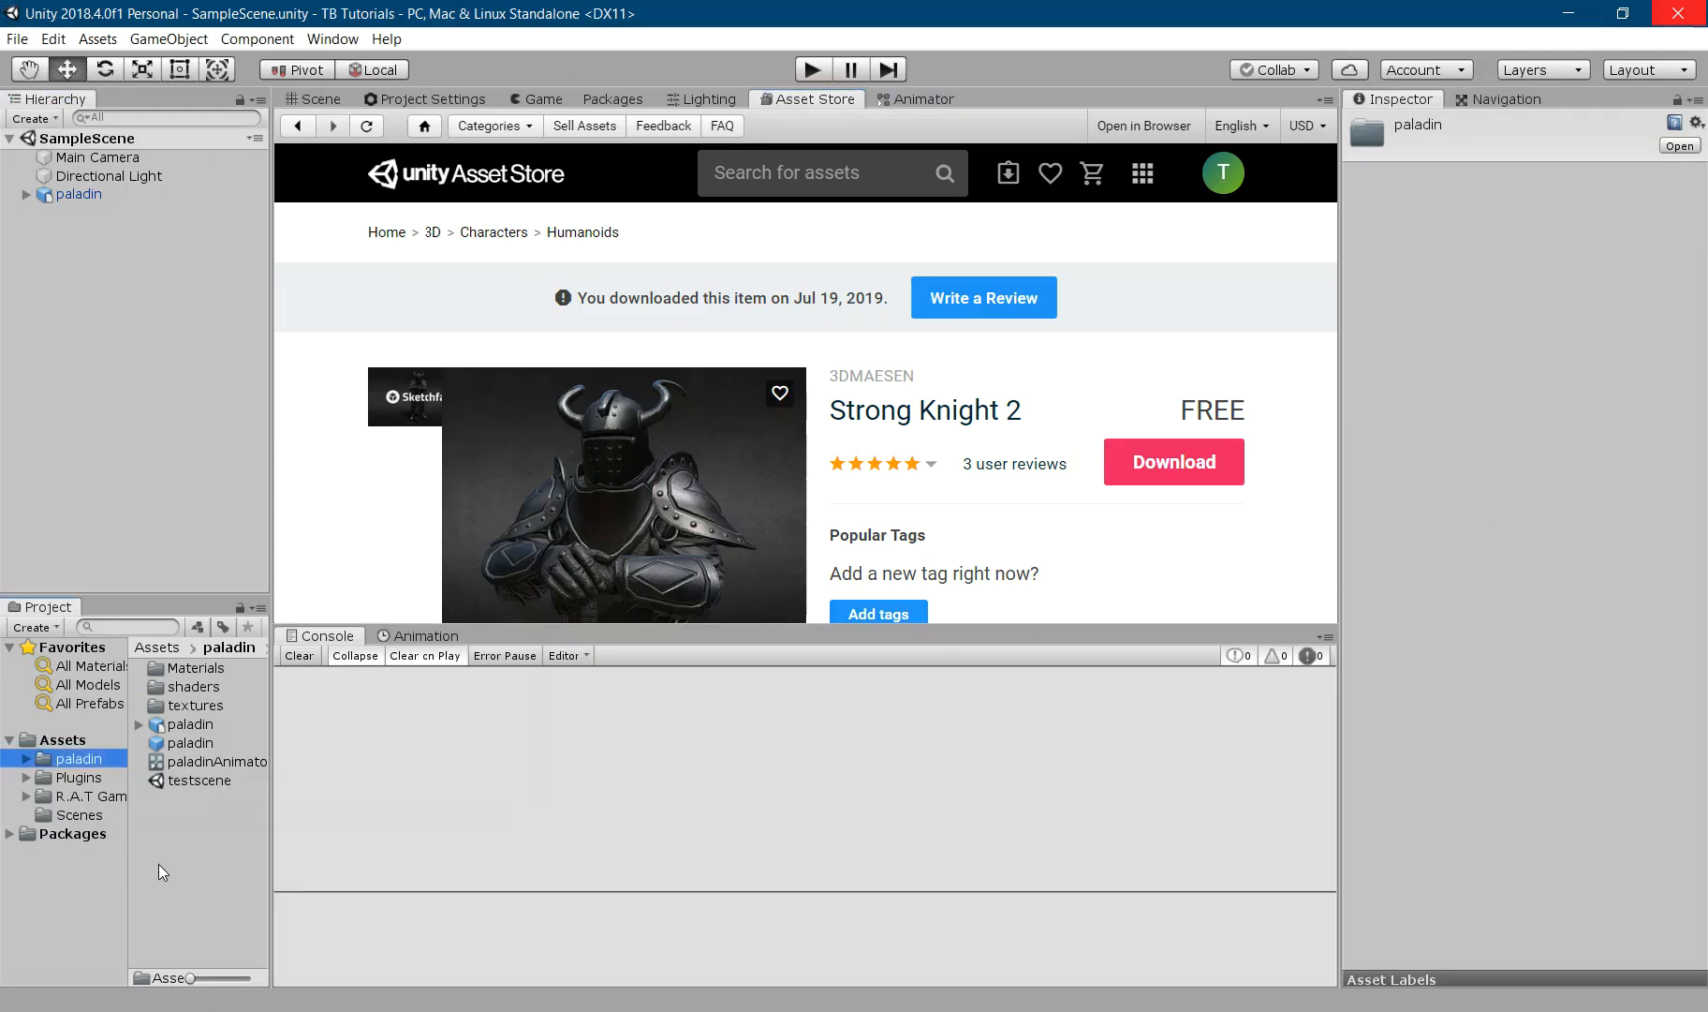
{"action": "left_click_drag", "start_coordinate": [271, 863], "coordinate": [384, 853]}
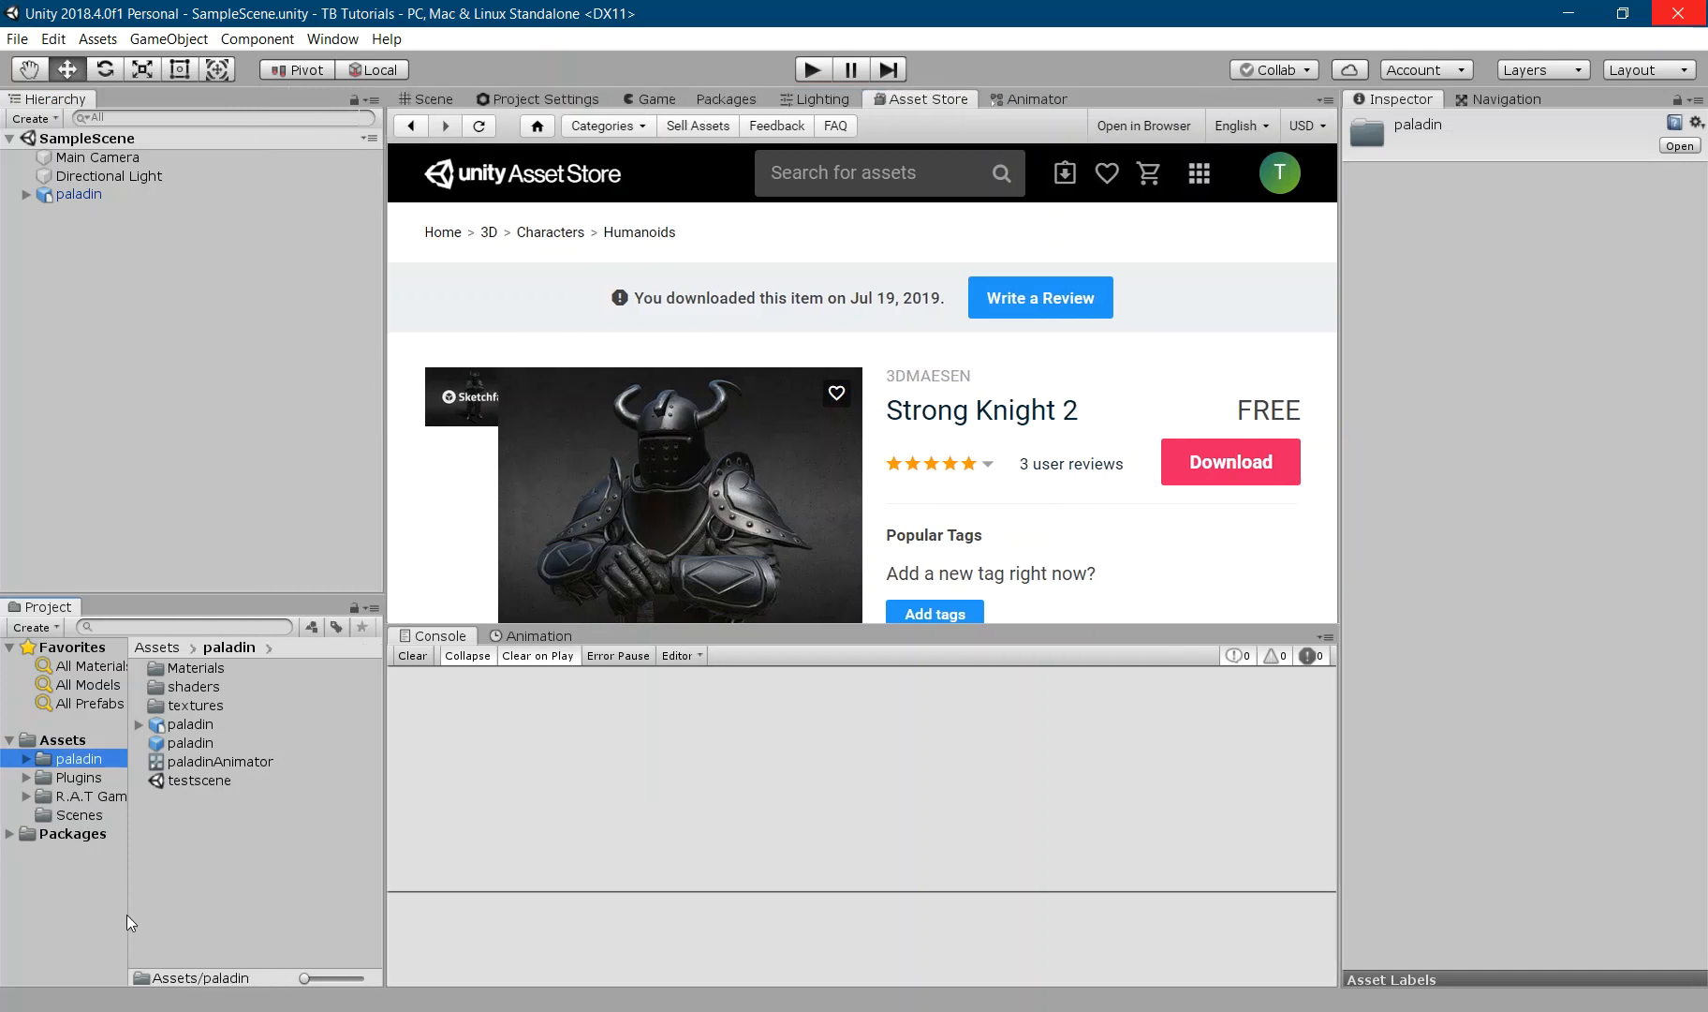
{"action": "left_click_drag", "start_coordinate": [127, 915], "coordinate": [208, 916]}
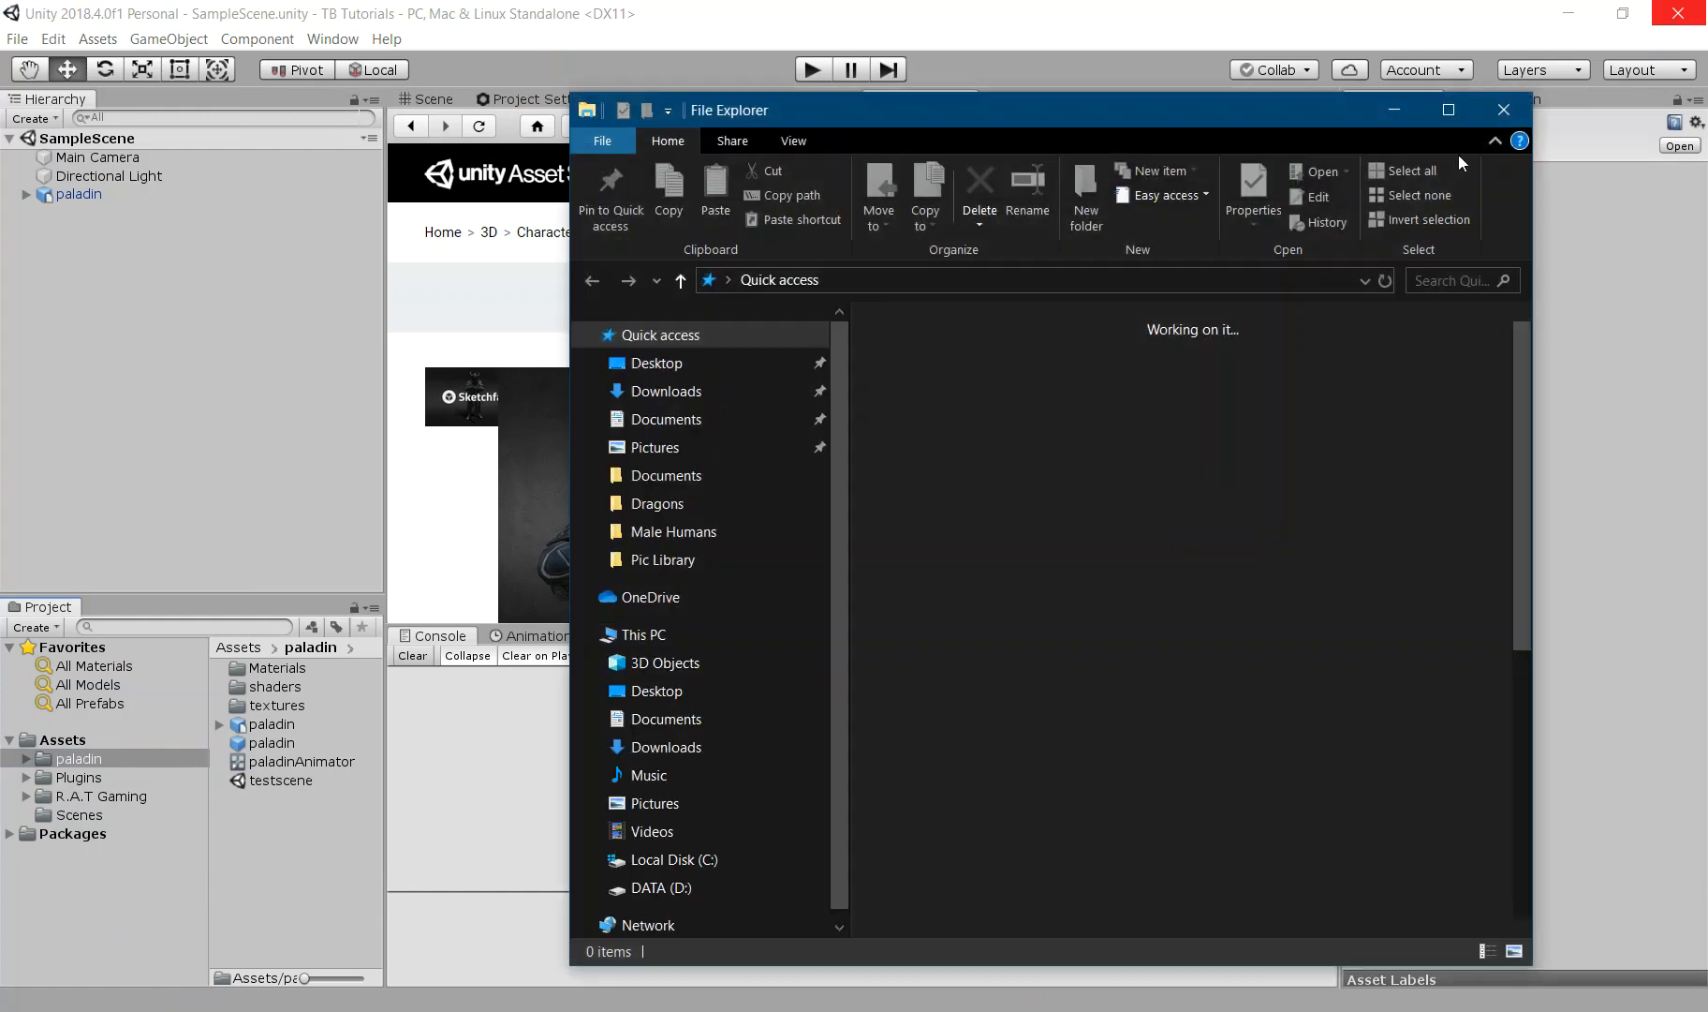
{"action": "left_click", "coordinate": [1511, 110]}
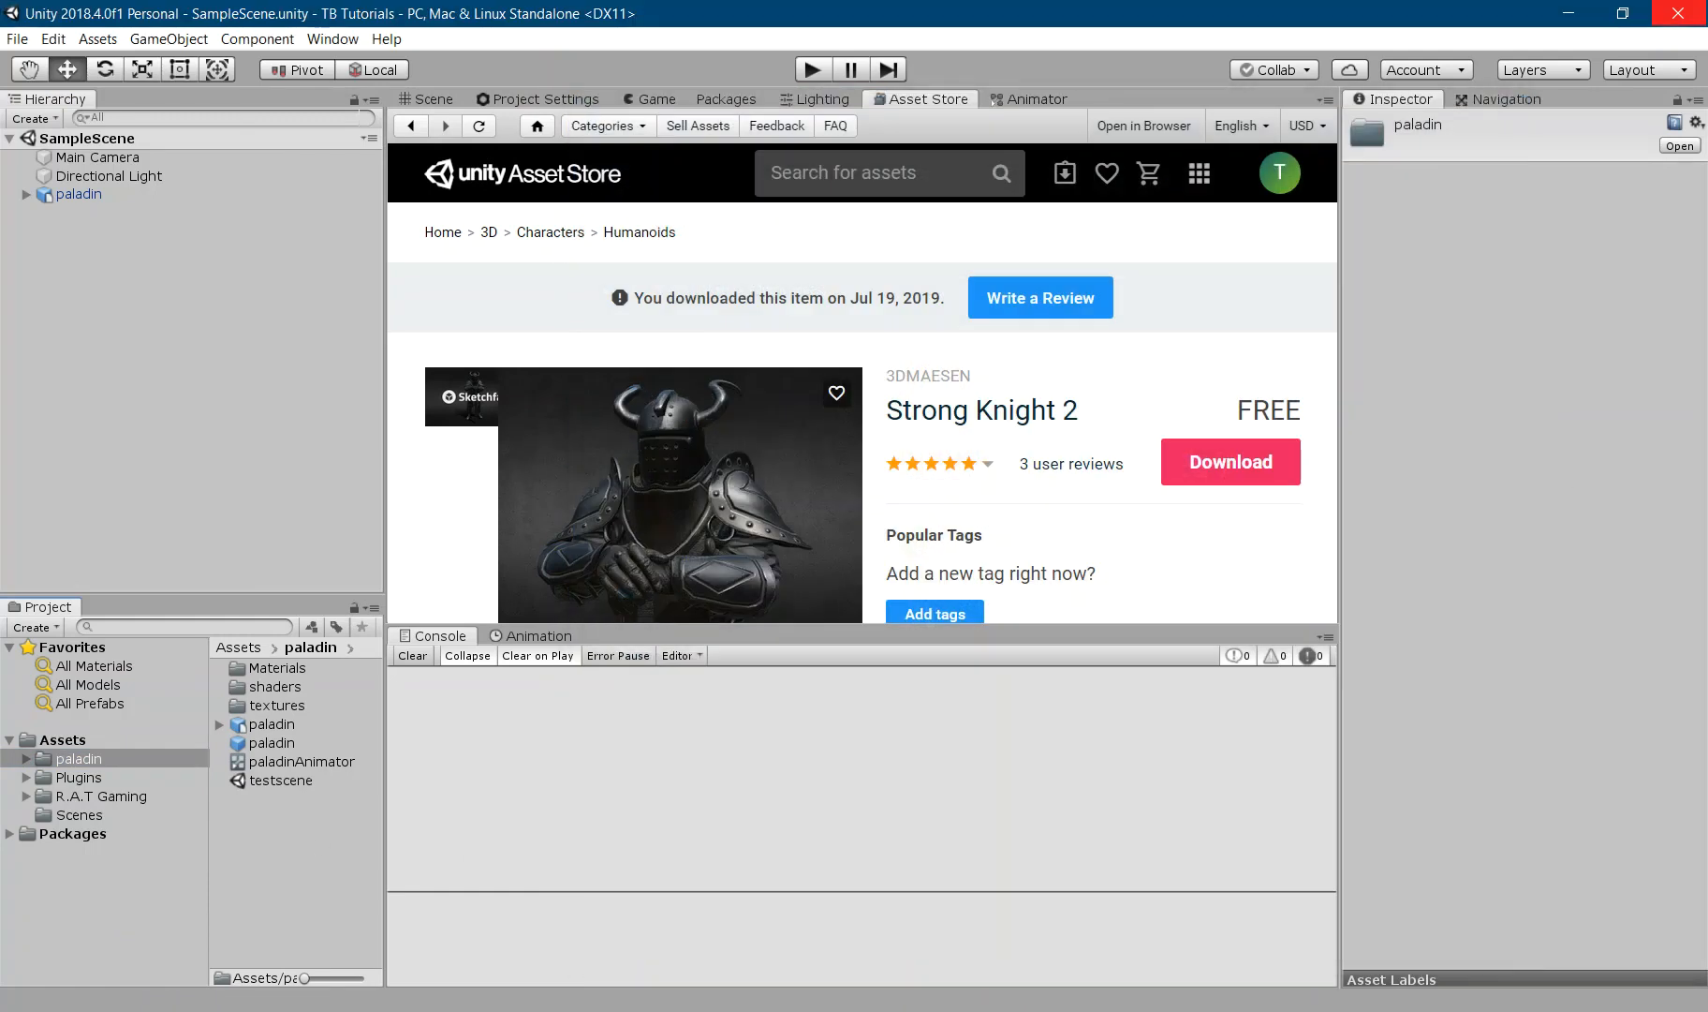
- Locate the downloaded Catwalk Walking FBX from Mixamo in its folder, import it into Unity's Assets folder and select it
{"action": "mouse_move", "coordinate": [1707, 227]}
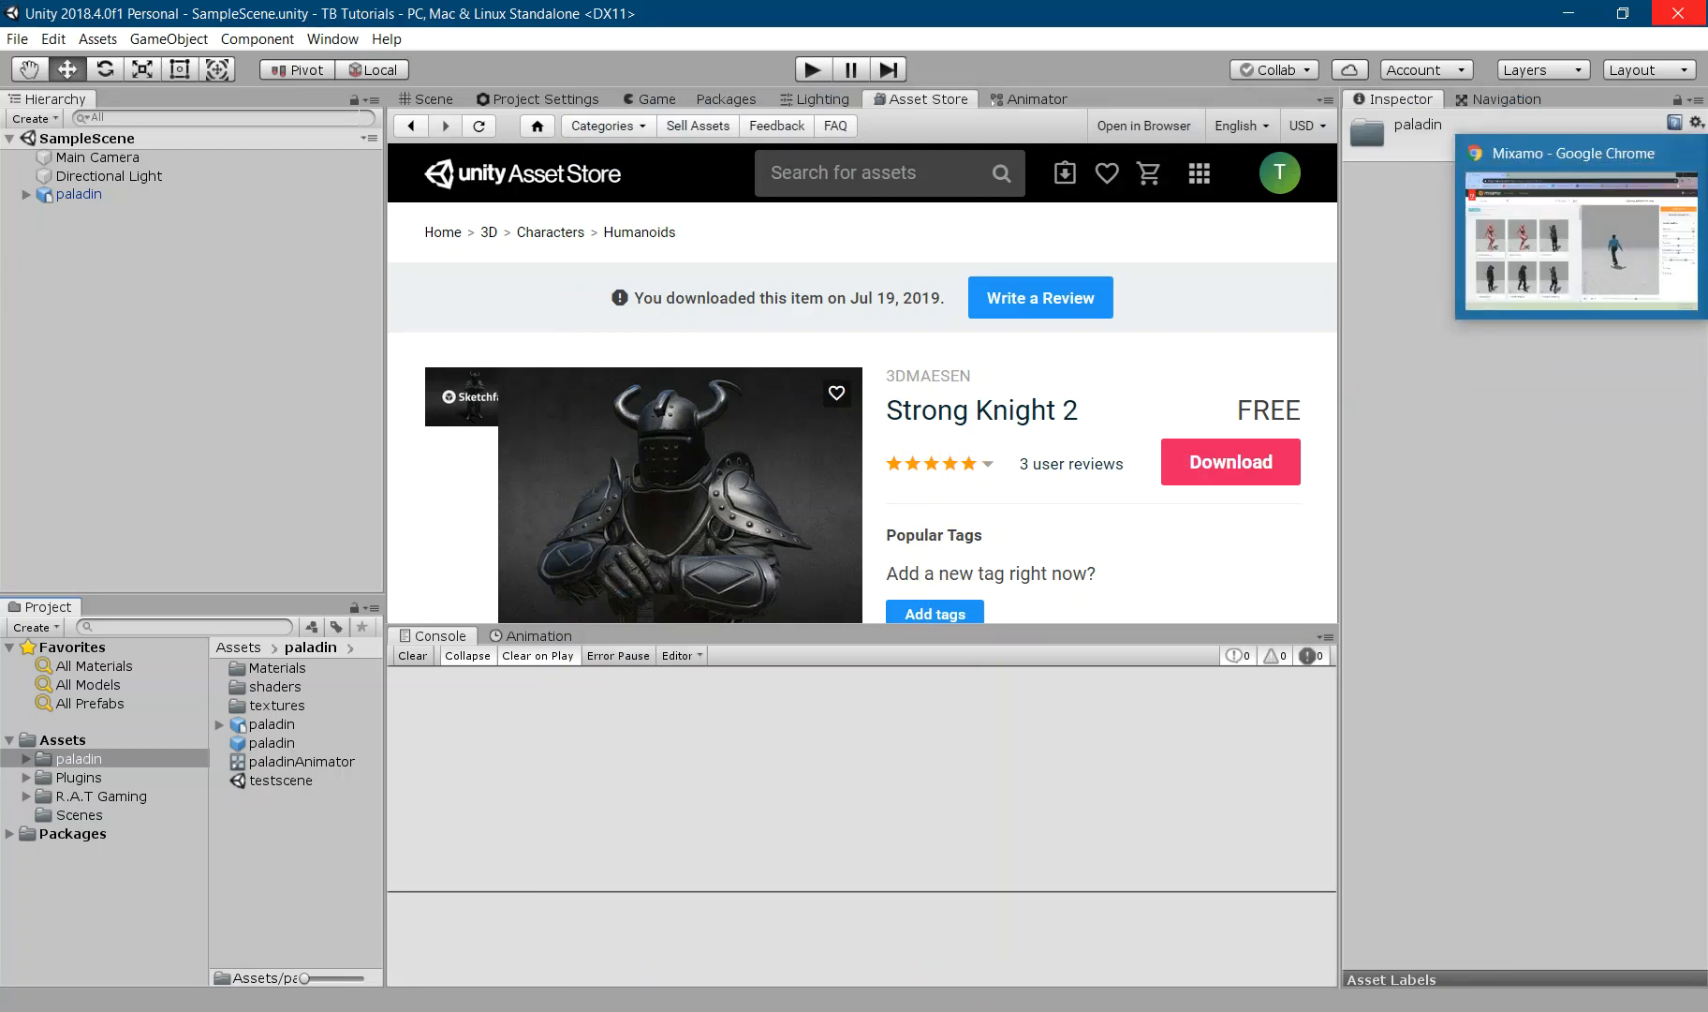
{"action": "left_click", "coordinate": [1707, 226]}
{"action": "right_click", "coordinate": [101, 970]}
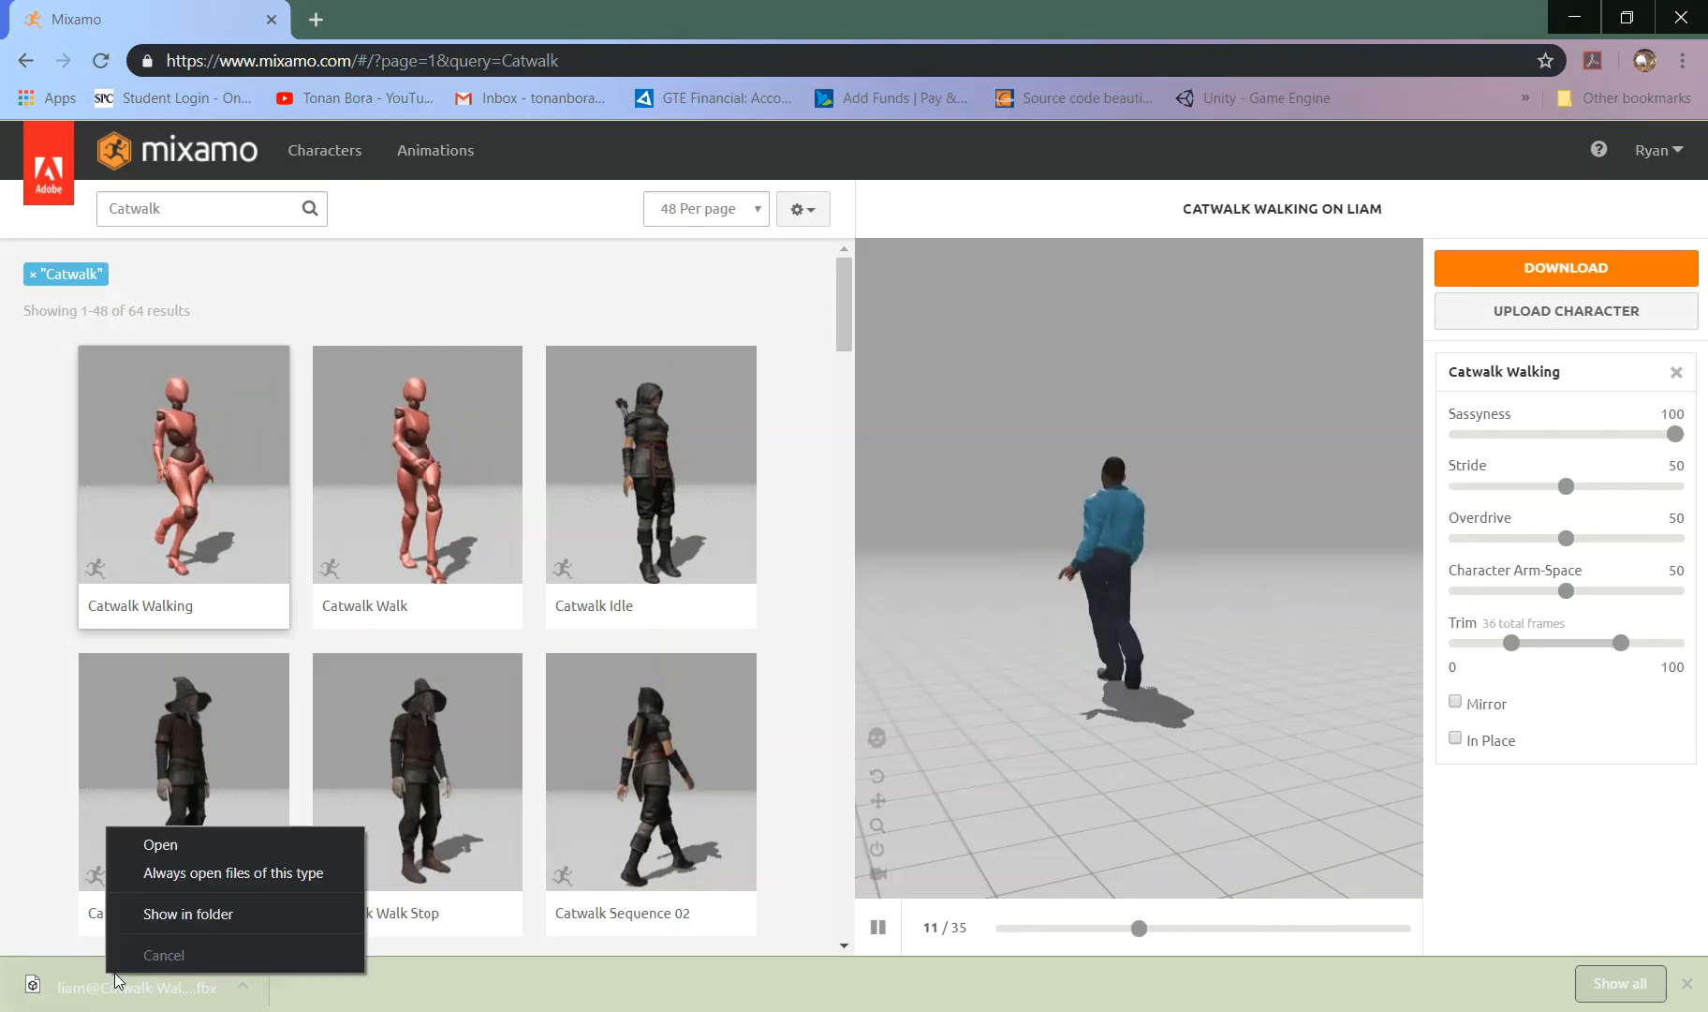
{"action": "left_click", "coordinate": [140, 911]}
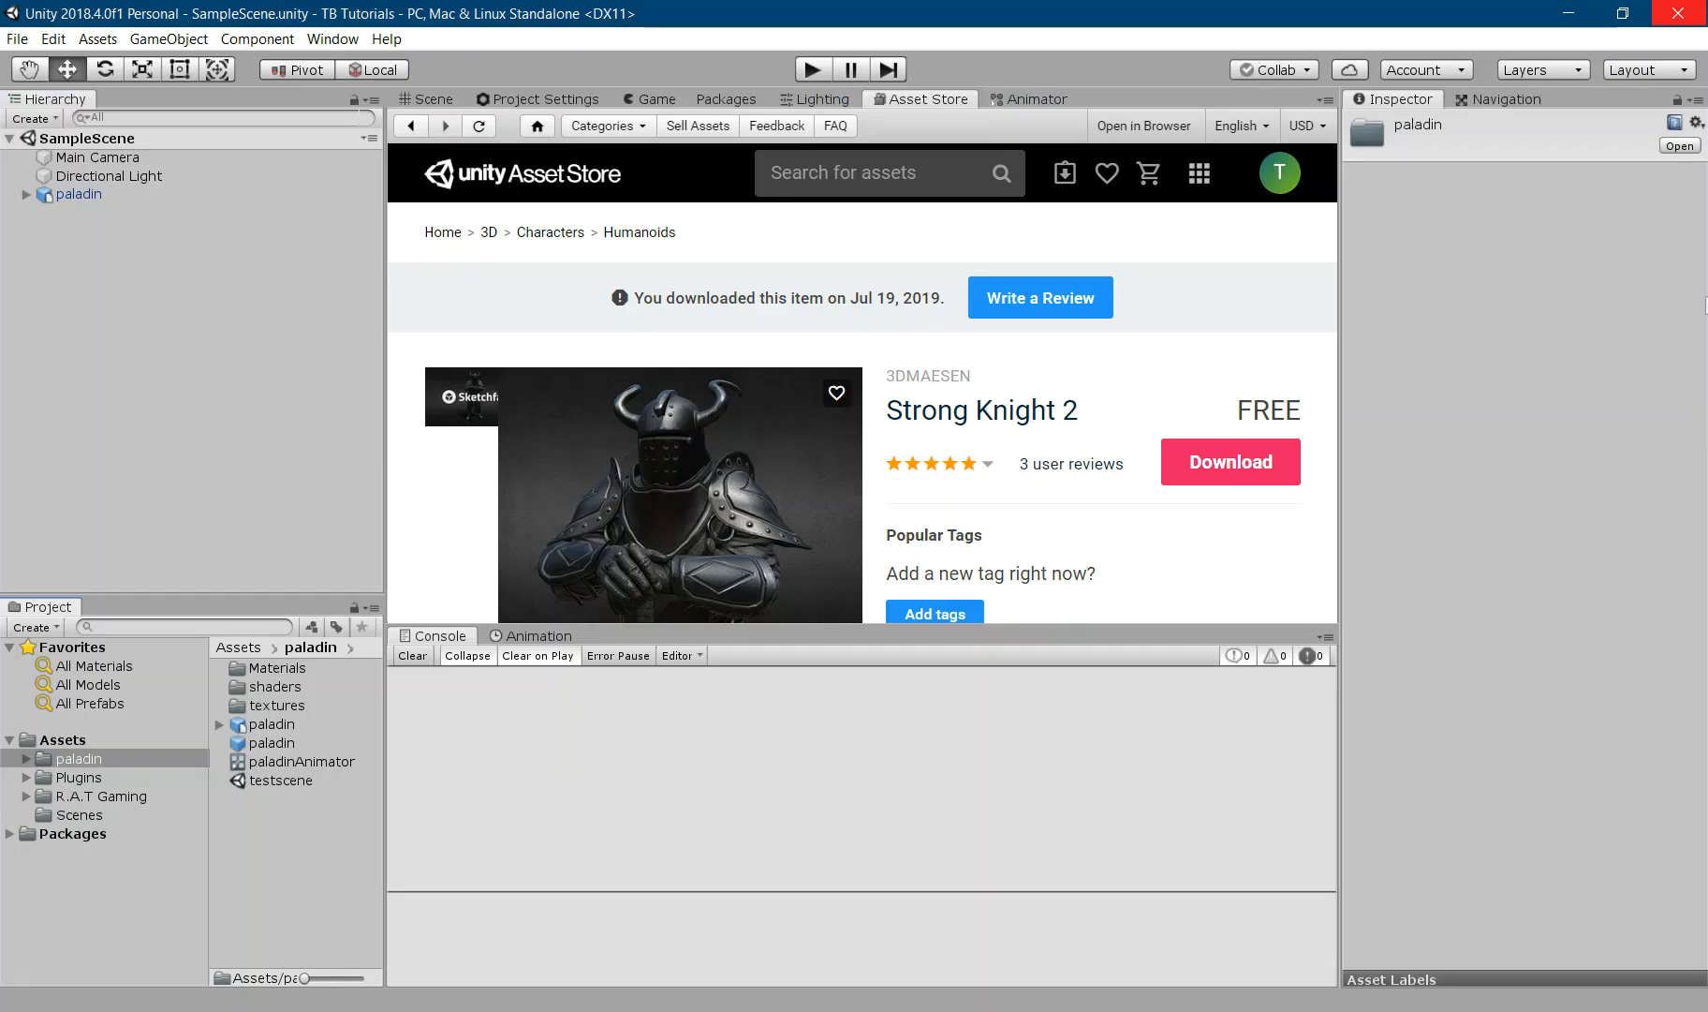
{"action": "left_click_drag", "start_coordinate": [339, 927], "coordinate": [89, 738]}
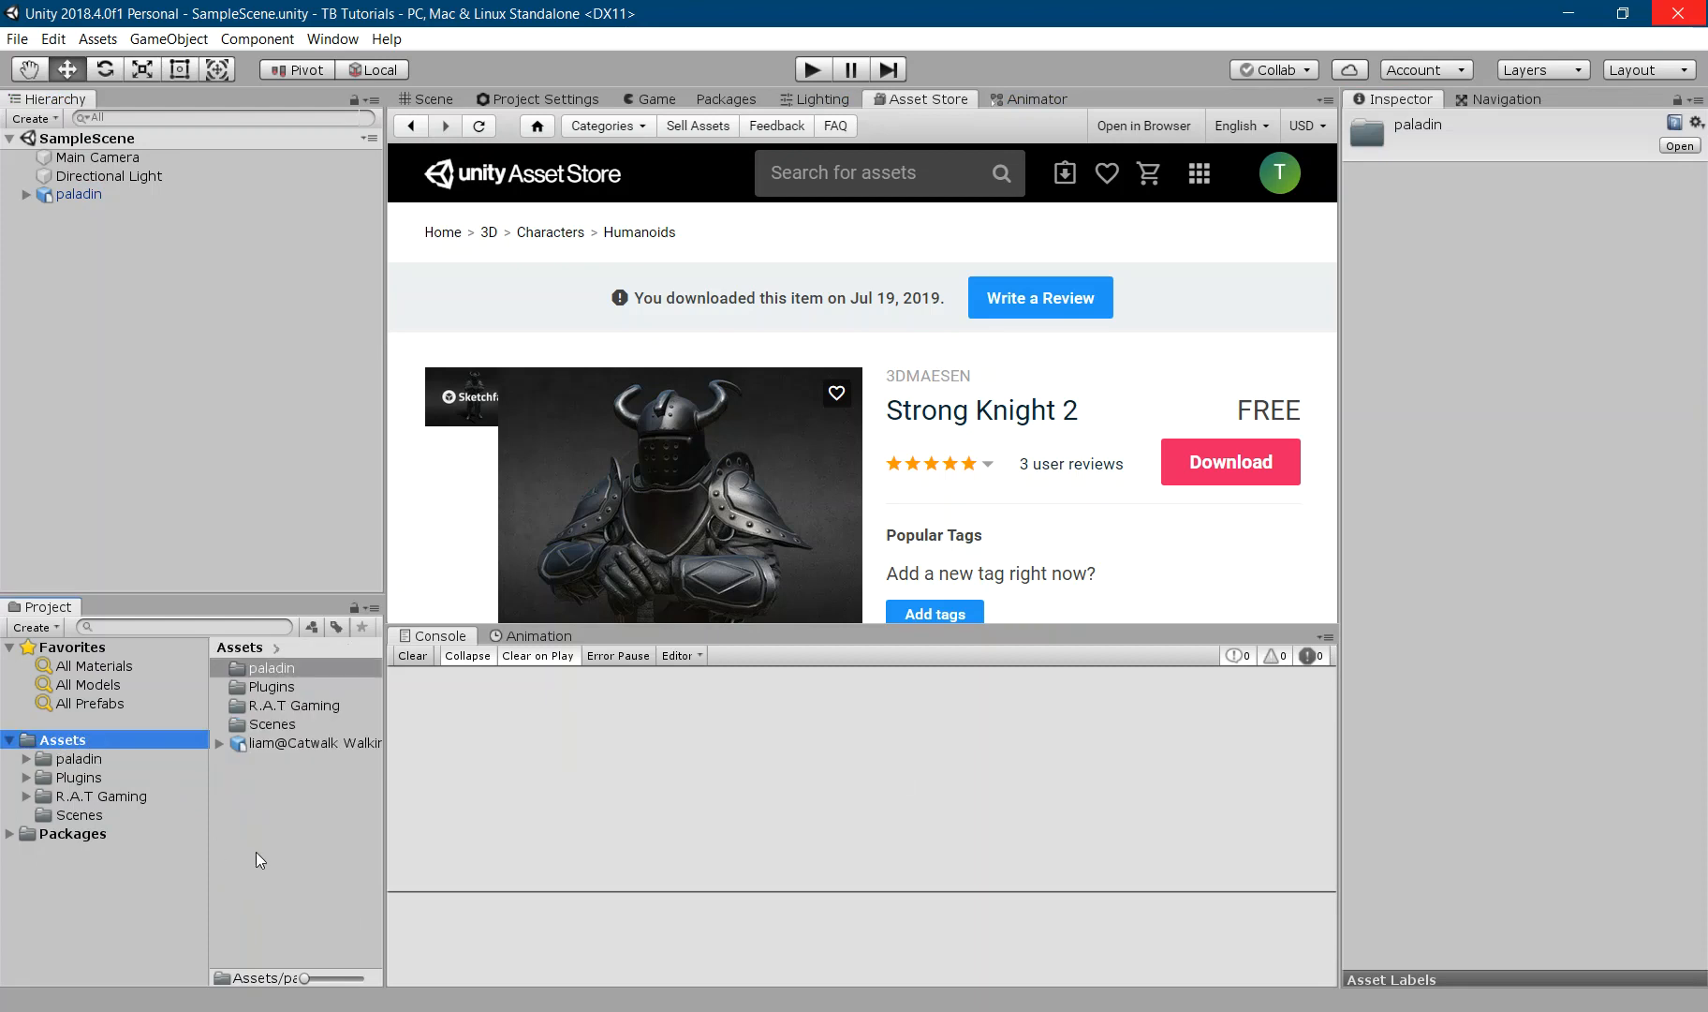
{"action": "left_click", "coordinate": [265, 748]}
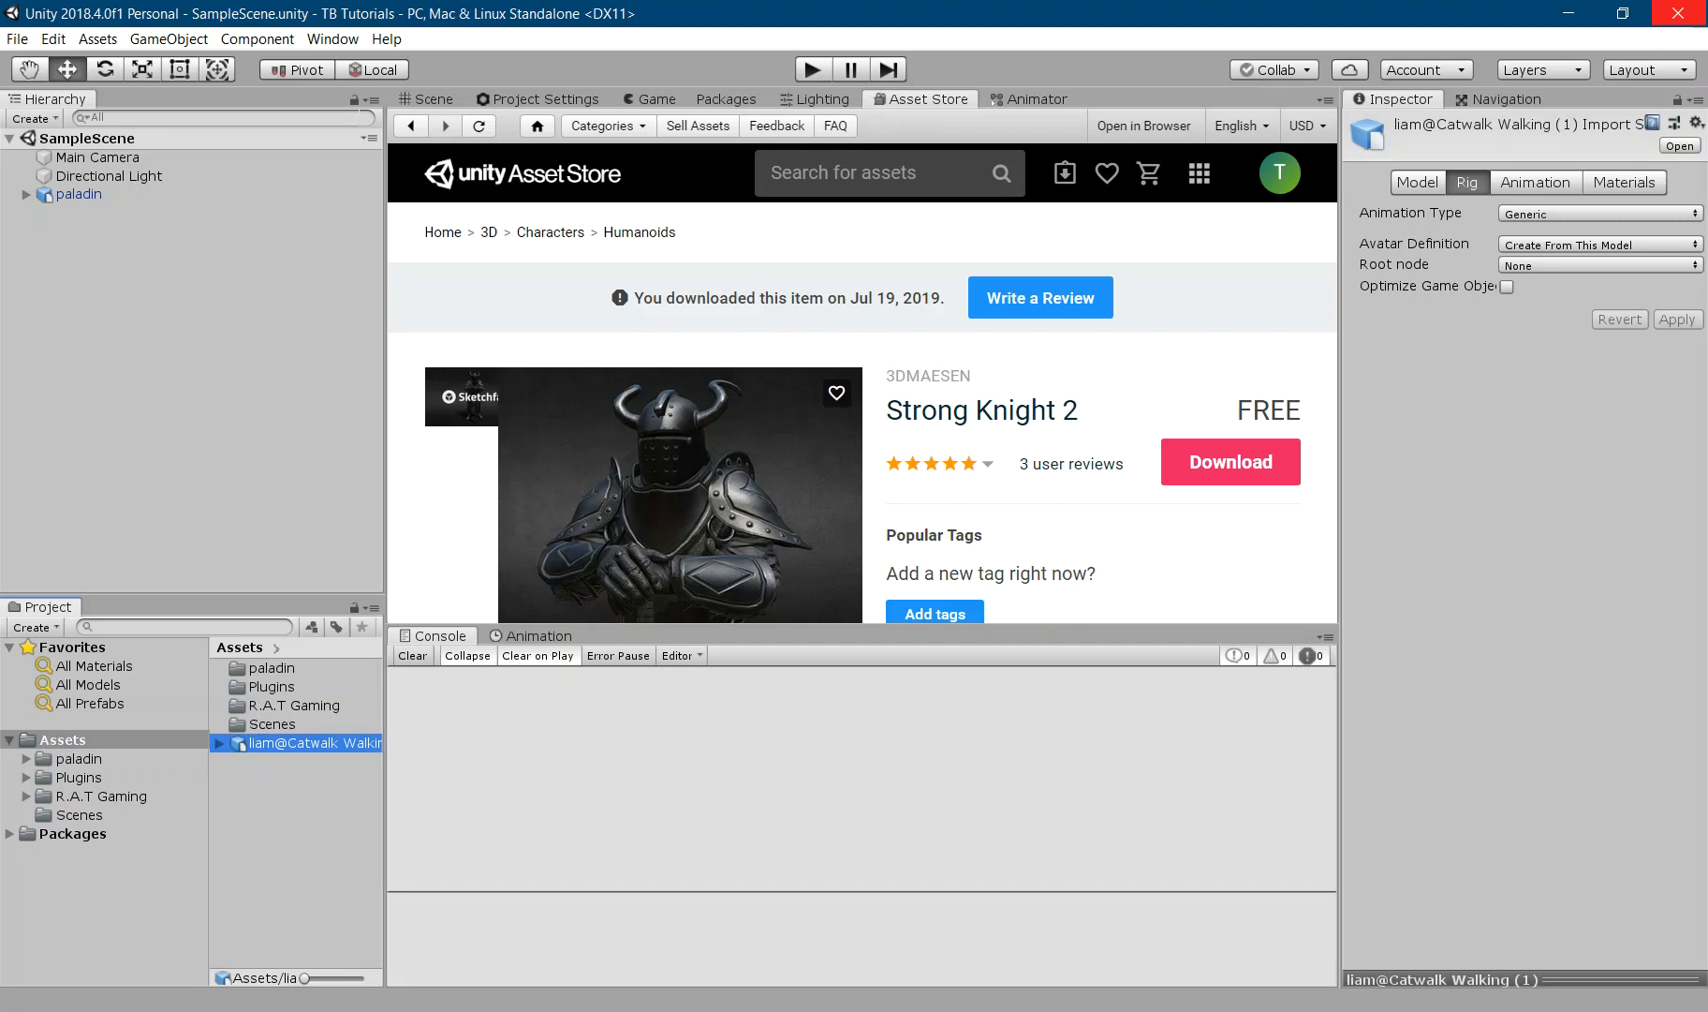
- Check the downloaded FBX file's name in Mixamo and return to Unity
{"action": "mouse_move", "coordinate": [1632, 222]}
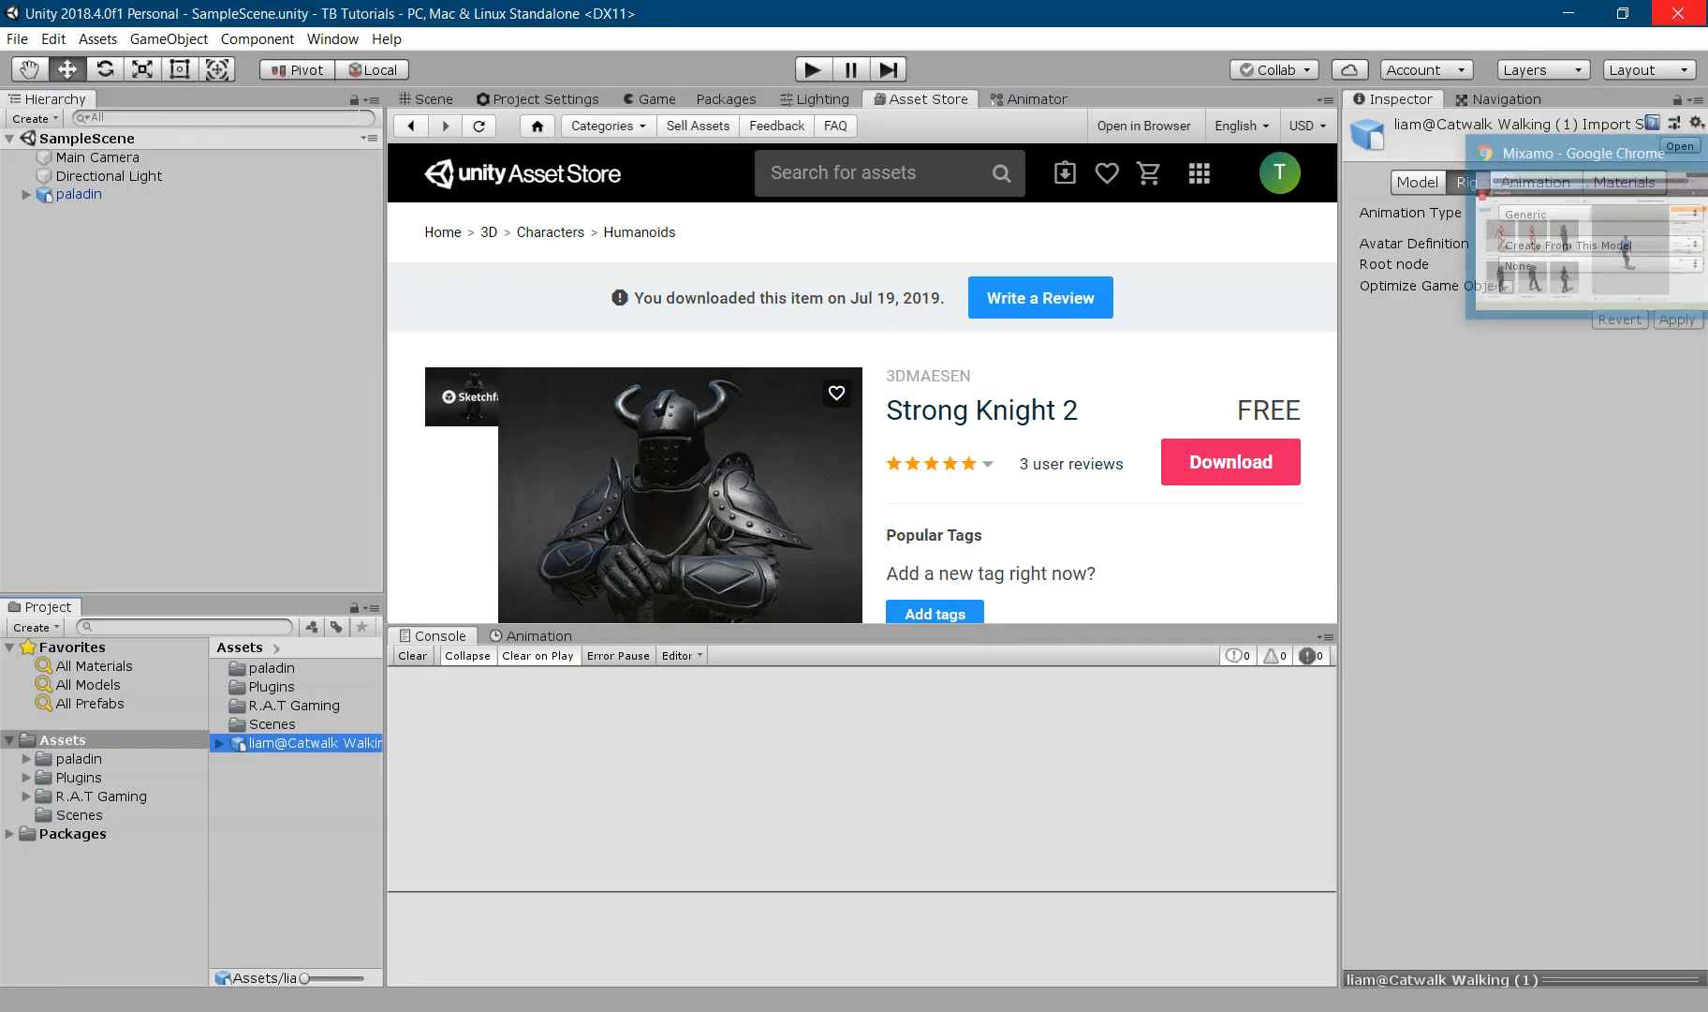
{"action": "left_click", "coordinate": [1611, 229]}
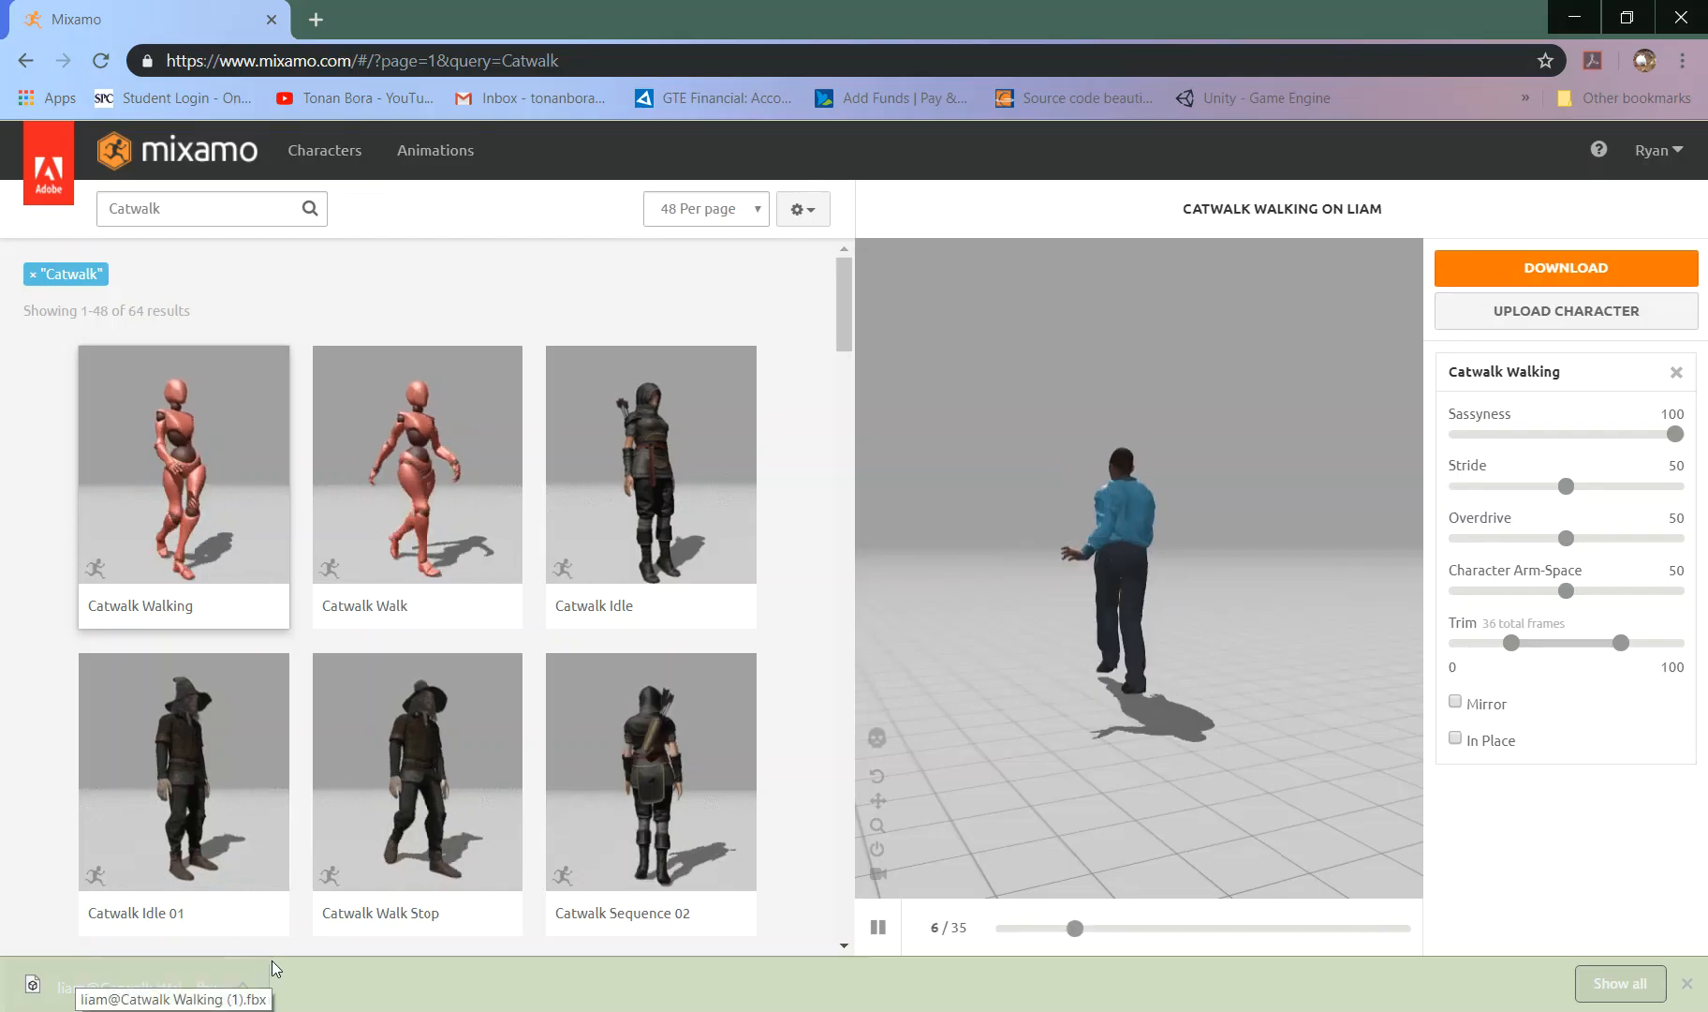
{"action": "left_click", "coordinate": [1592, 285]}
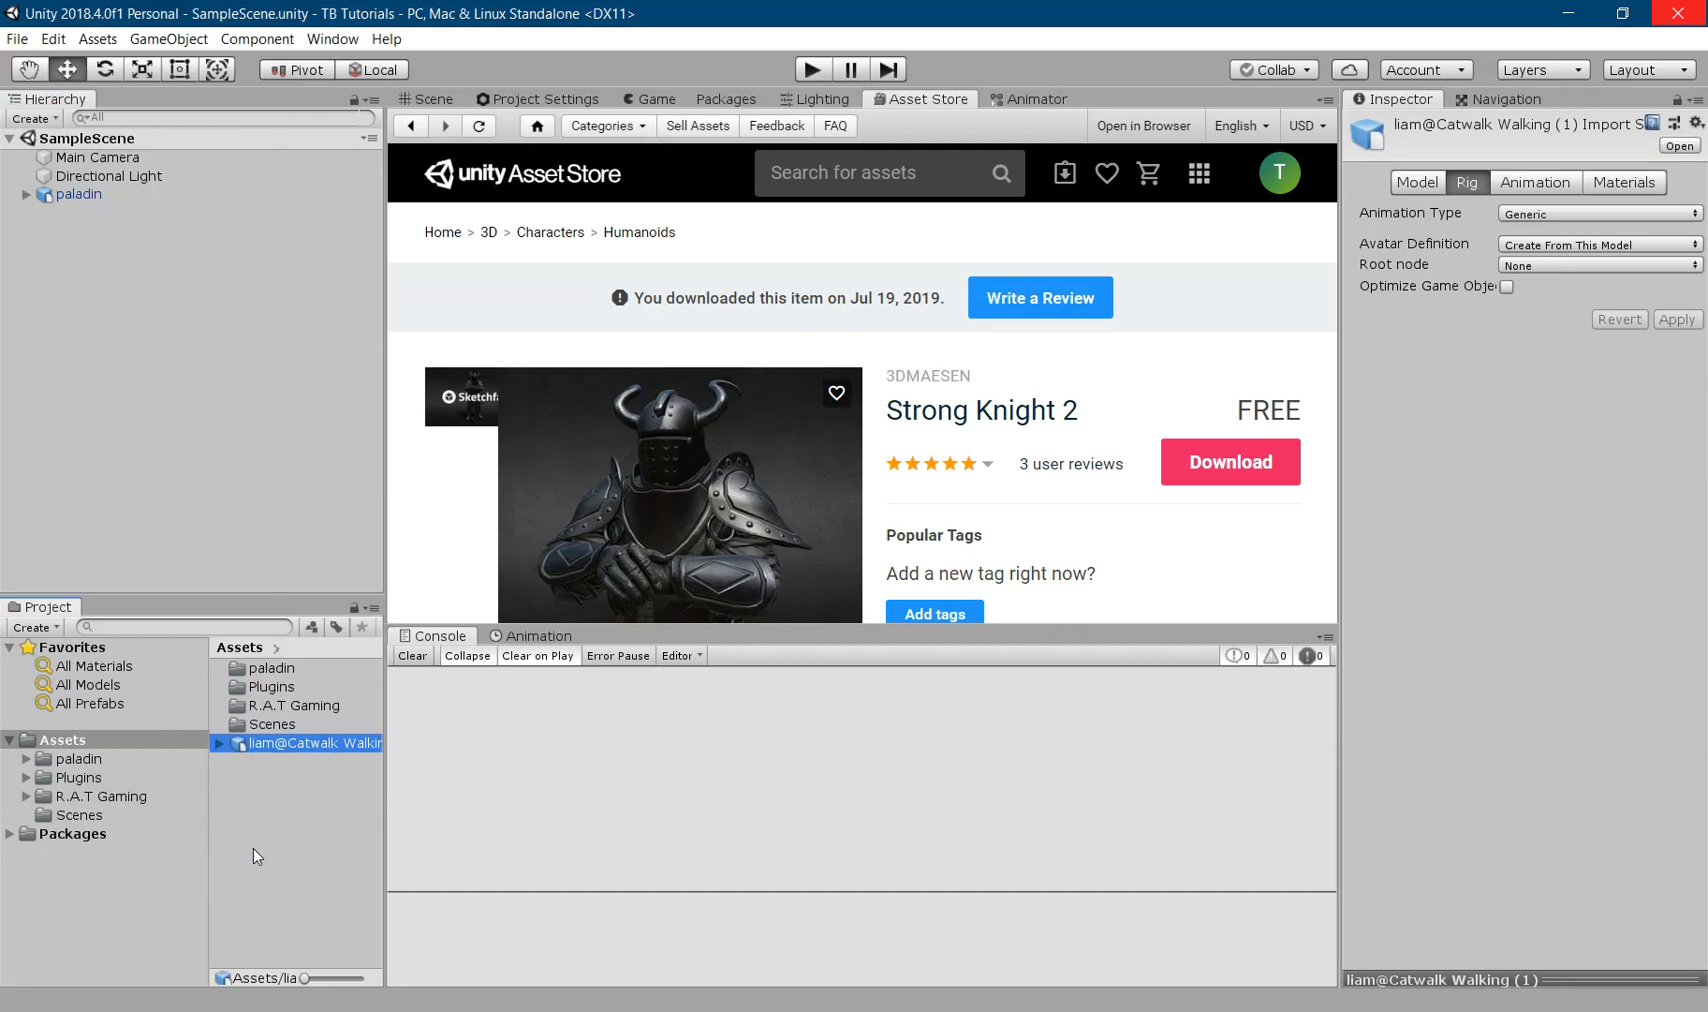
- Widen the Project window further and rename the imported animation asset as liam@Catwalk Walking
{"action": "left_click_drag", "start_coordinate": [383, 800], "coordinate": [484, 779]}
{"action": "right_click", "coordinate": [295, 737]}
{"action": "left_click", "coordinate": [226, 835]}
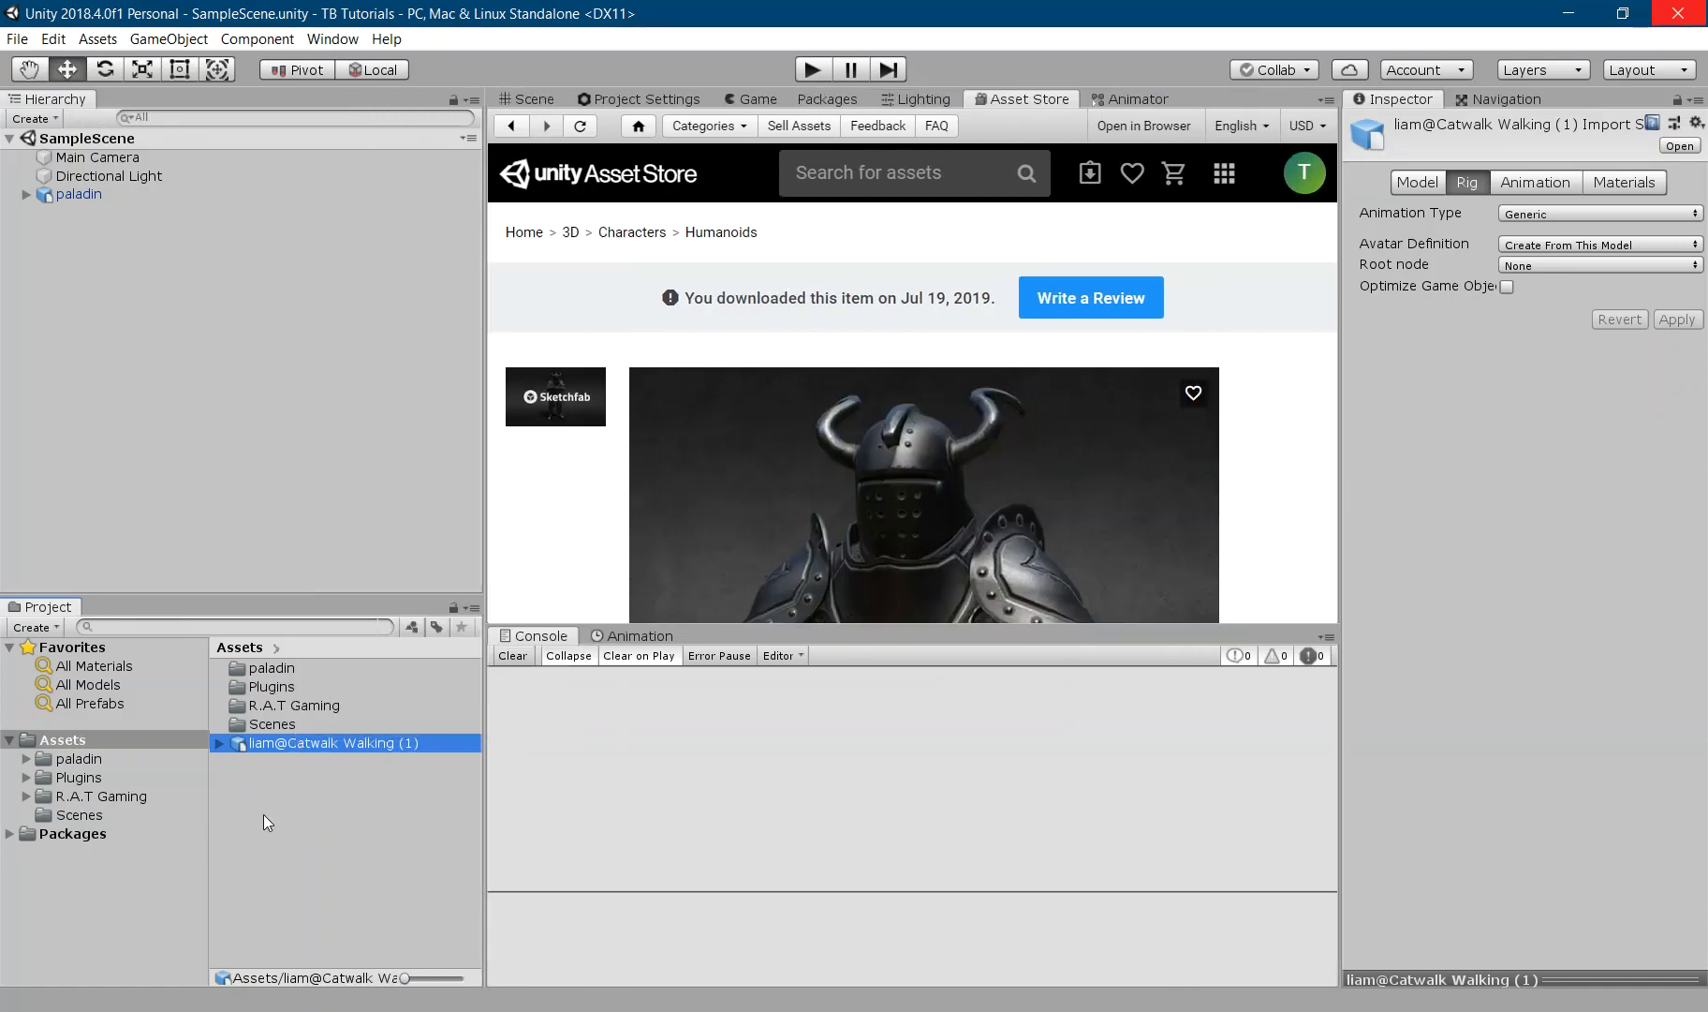
{"action": "left_click", "coordinate": [442, 746]}
{"action": "left_click", "coordinate": [462, 742]}
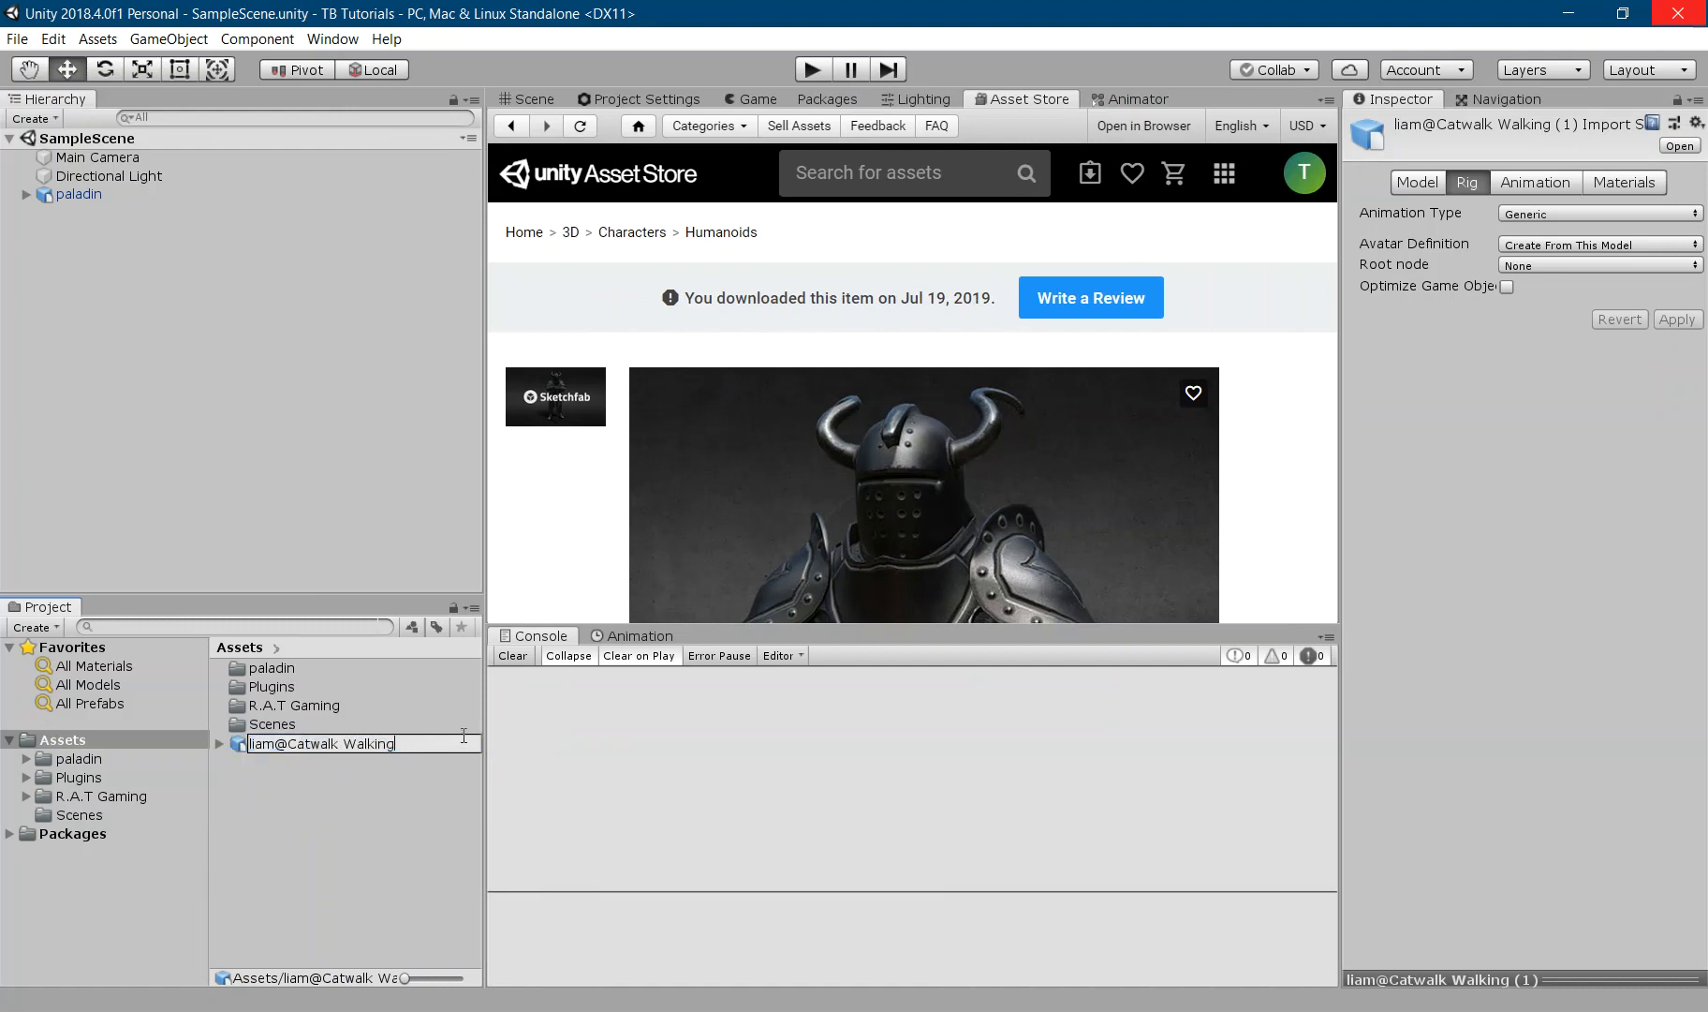
{"action": "key", "text": "Return"}
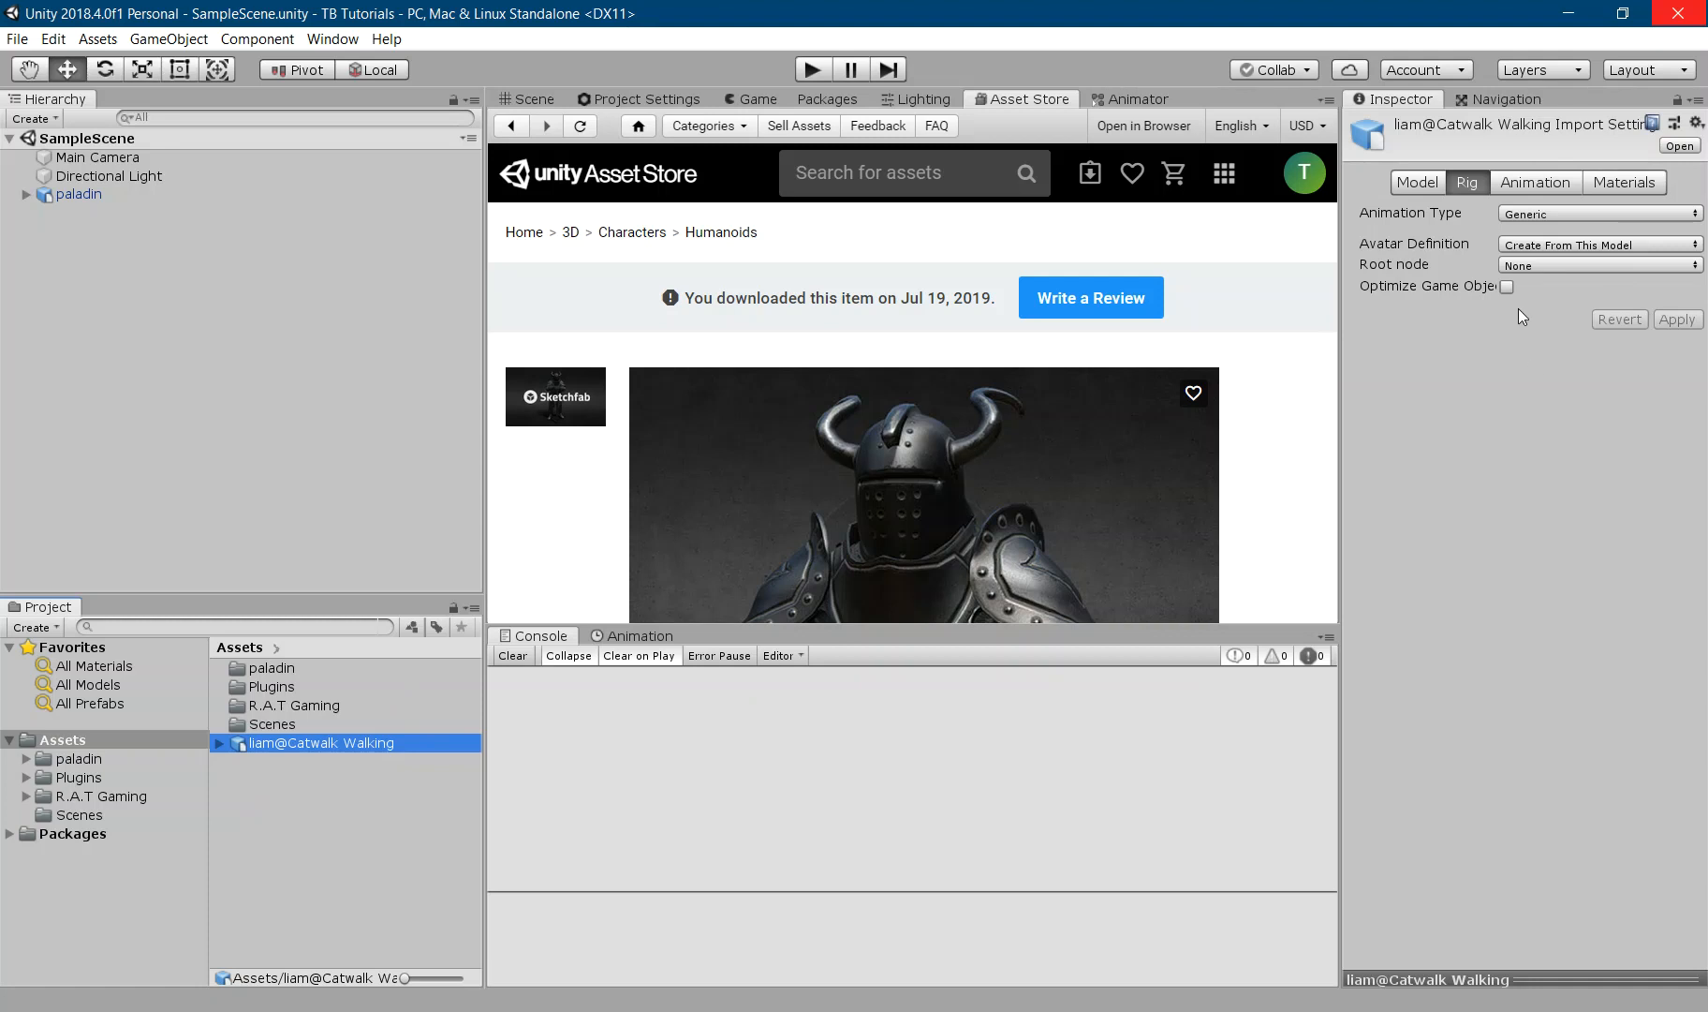
- Widen the Inspector, set the animation asset's rig Animation Type to Humanoid and apply the change
{"action": "left_click_drag", "start_coordinate": [1342, 446], "coordinate": [1221, 448]}
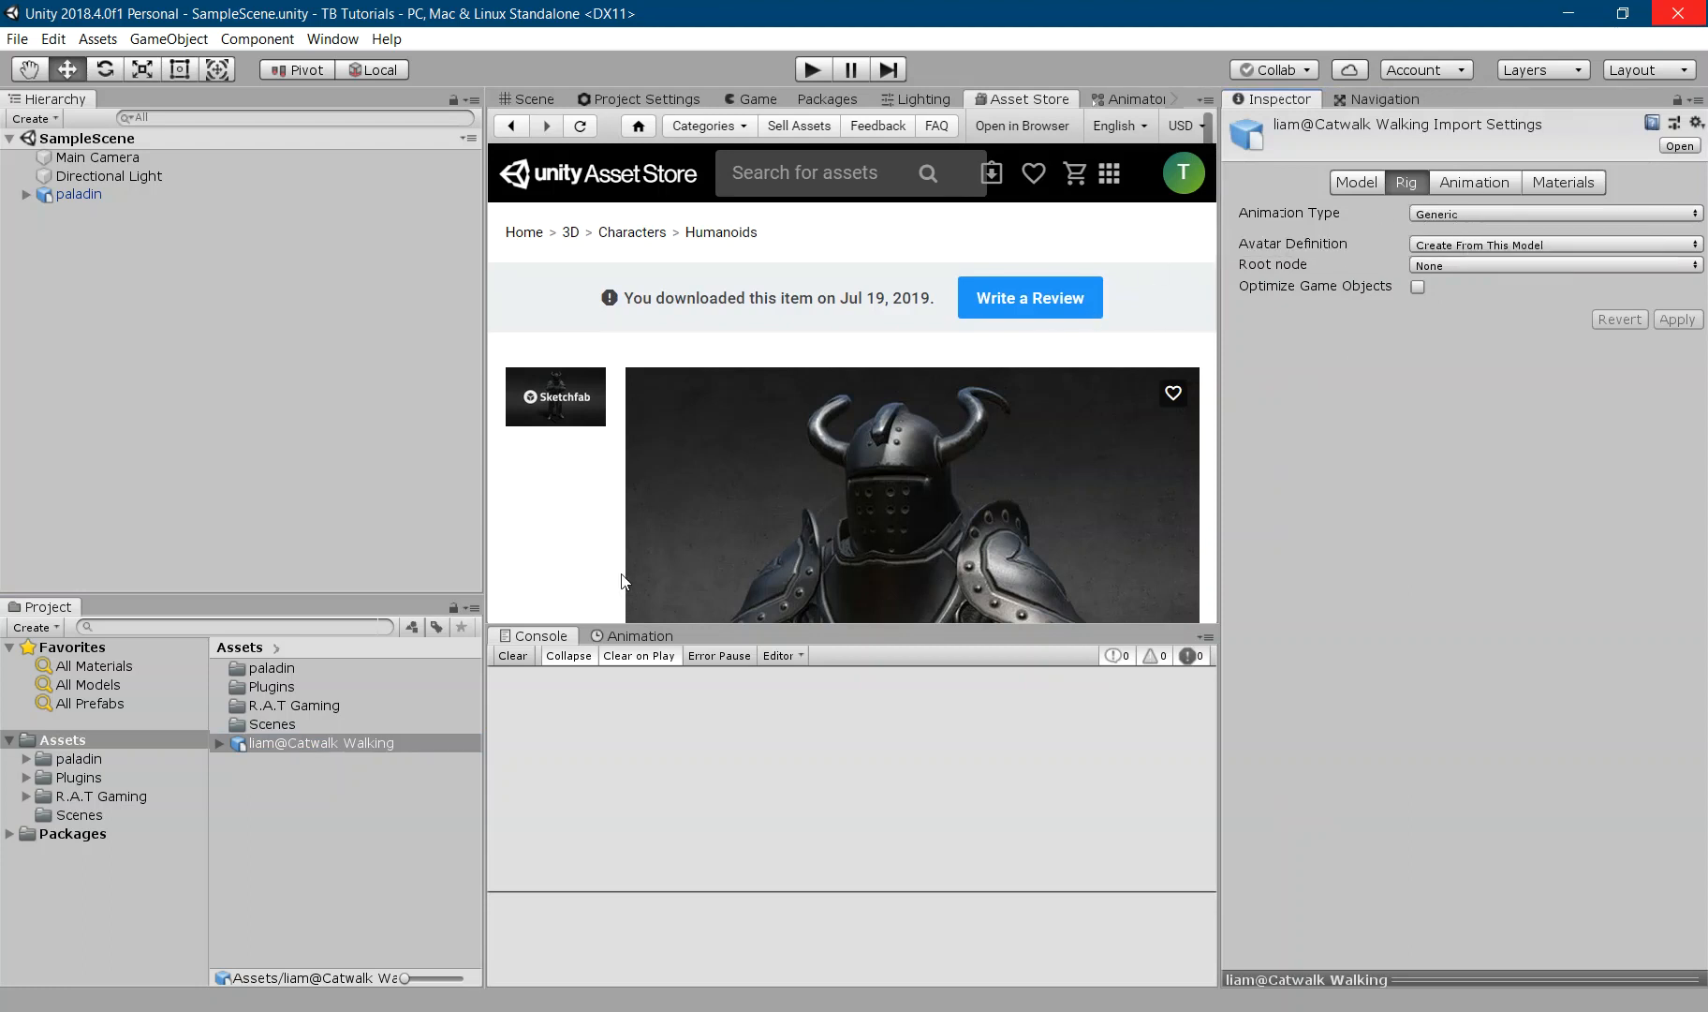
{"action": "left_click", "coordinate": [1496, 215]}
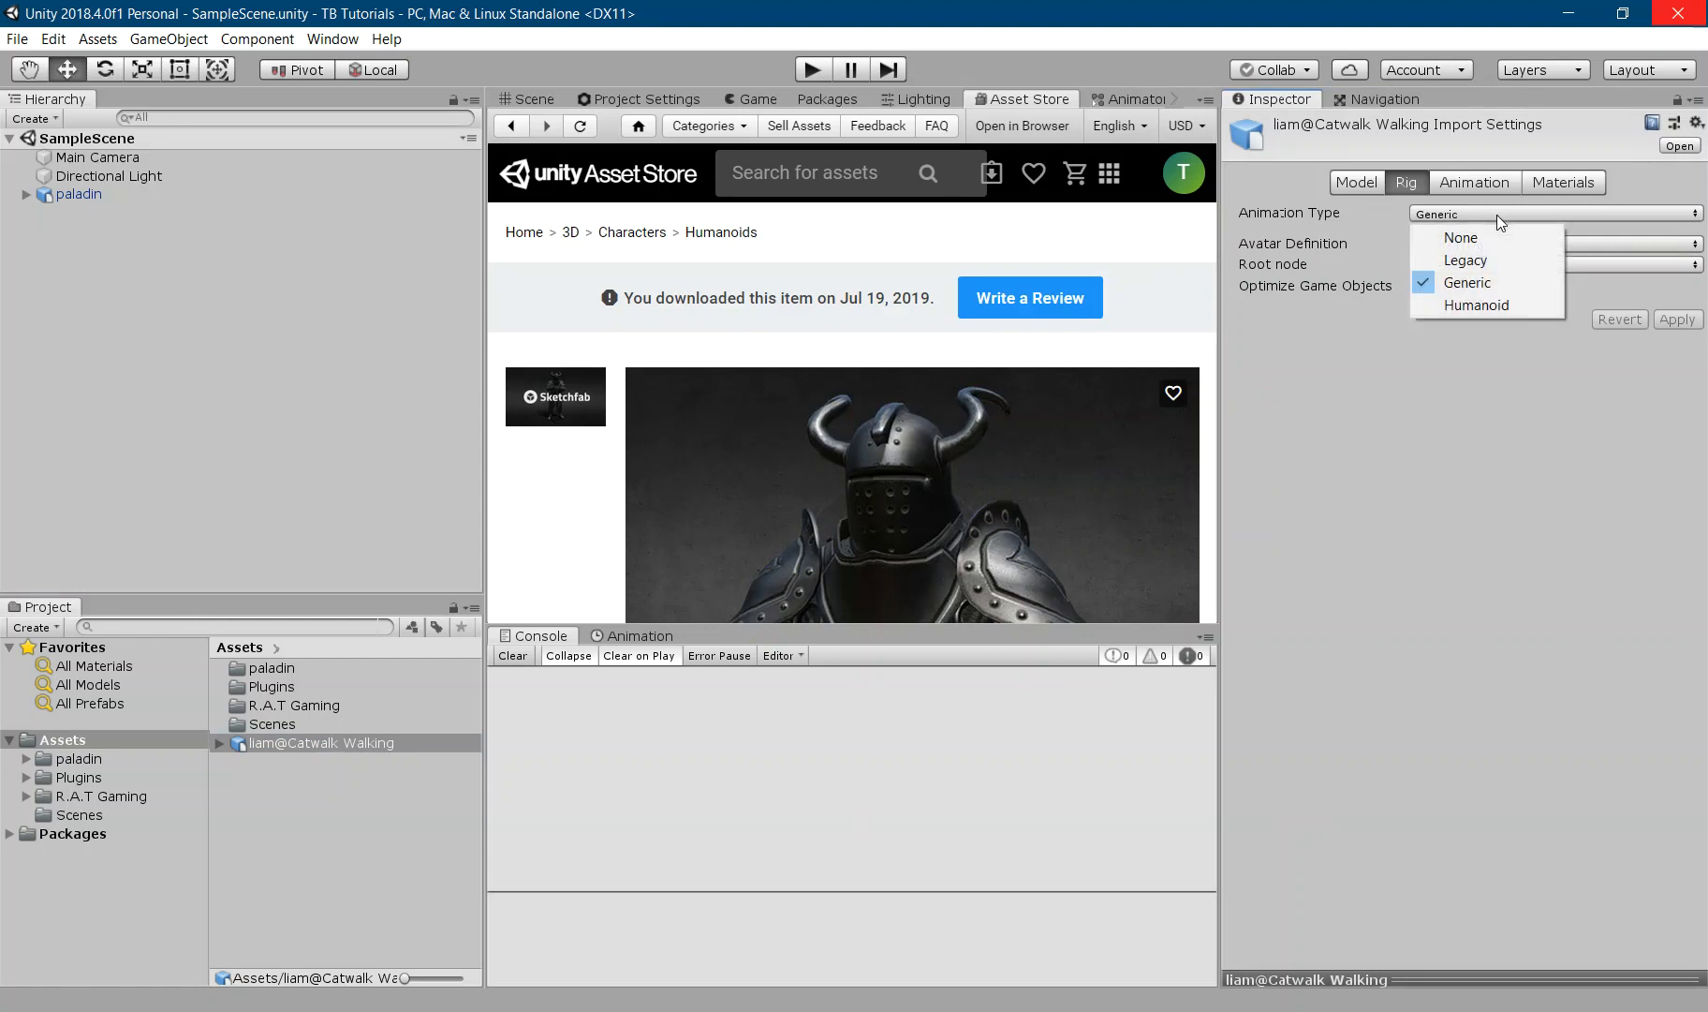
{"action": "left_click", "coordinate": [1485, 306]}
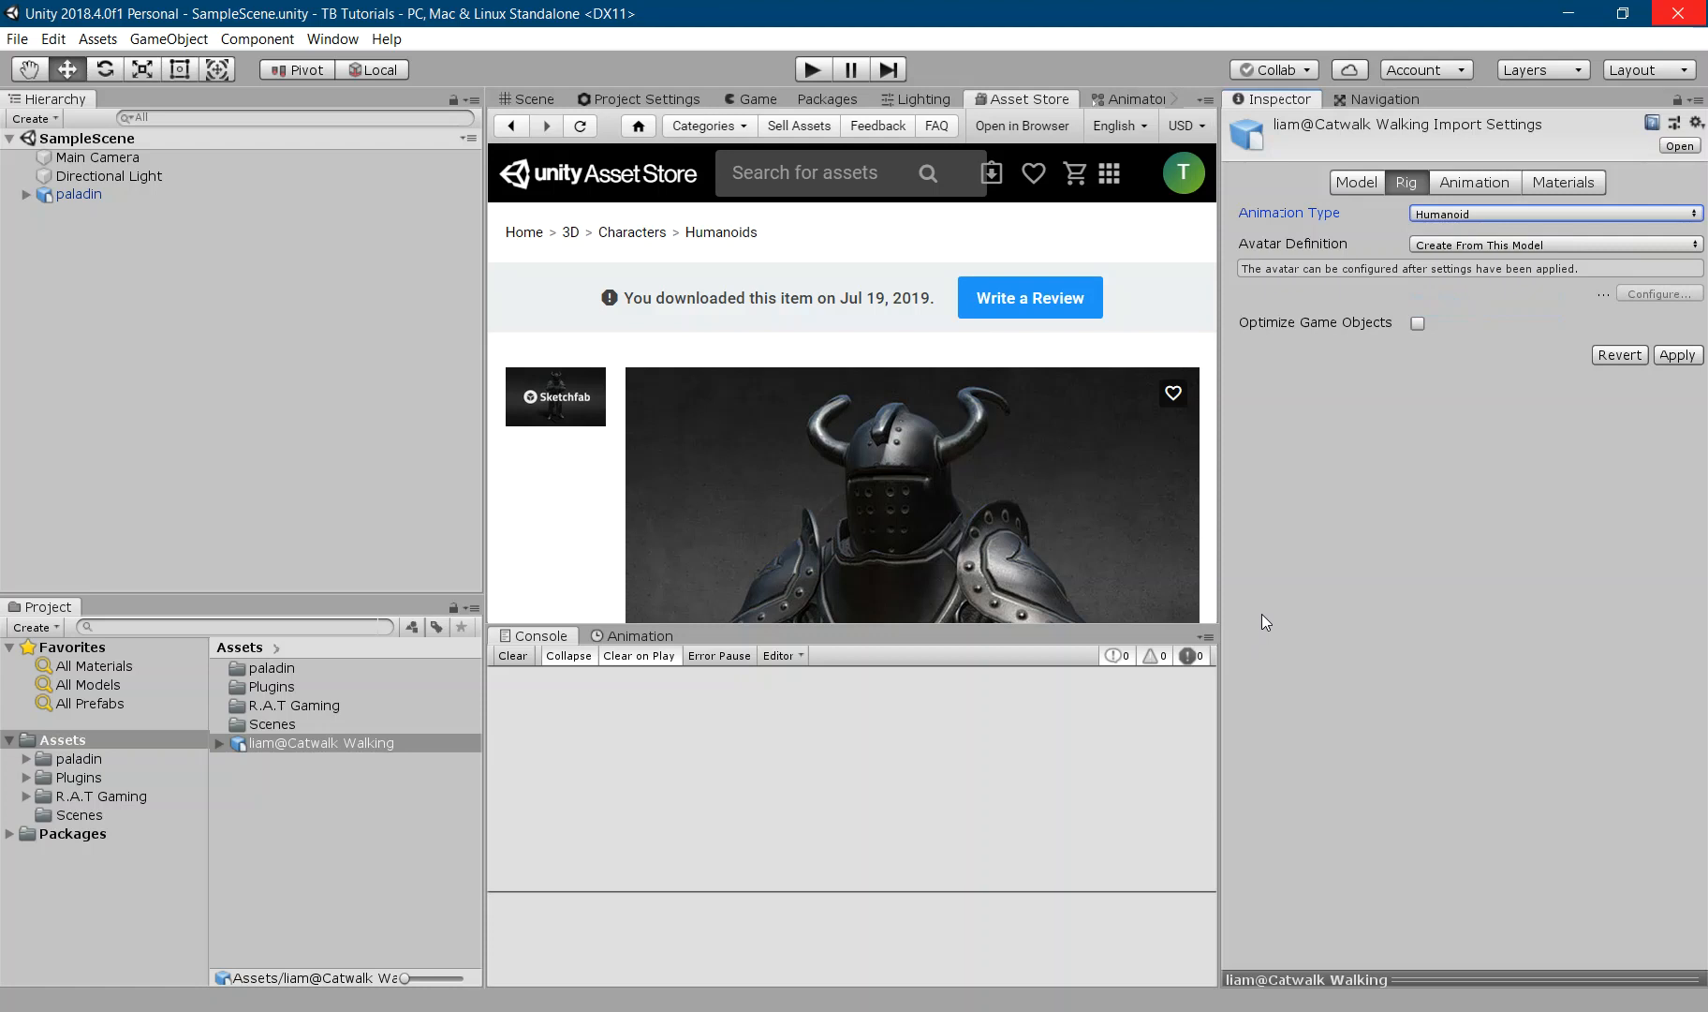
{"action": "left_click", "coordinate": [1691, 362]}
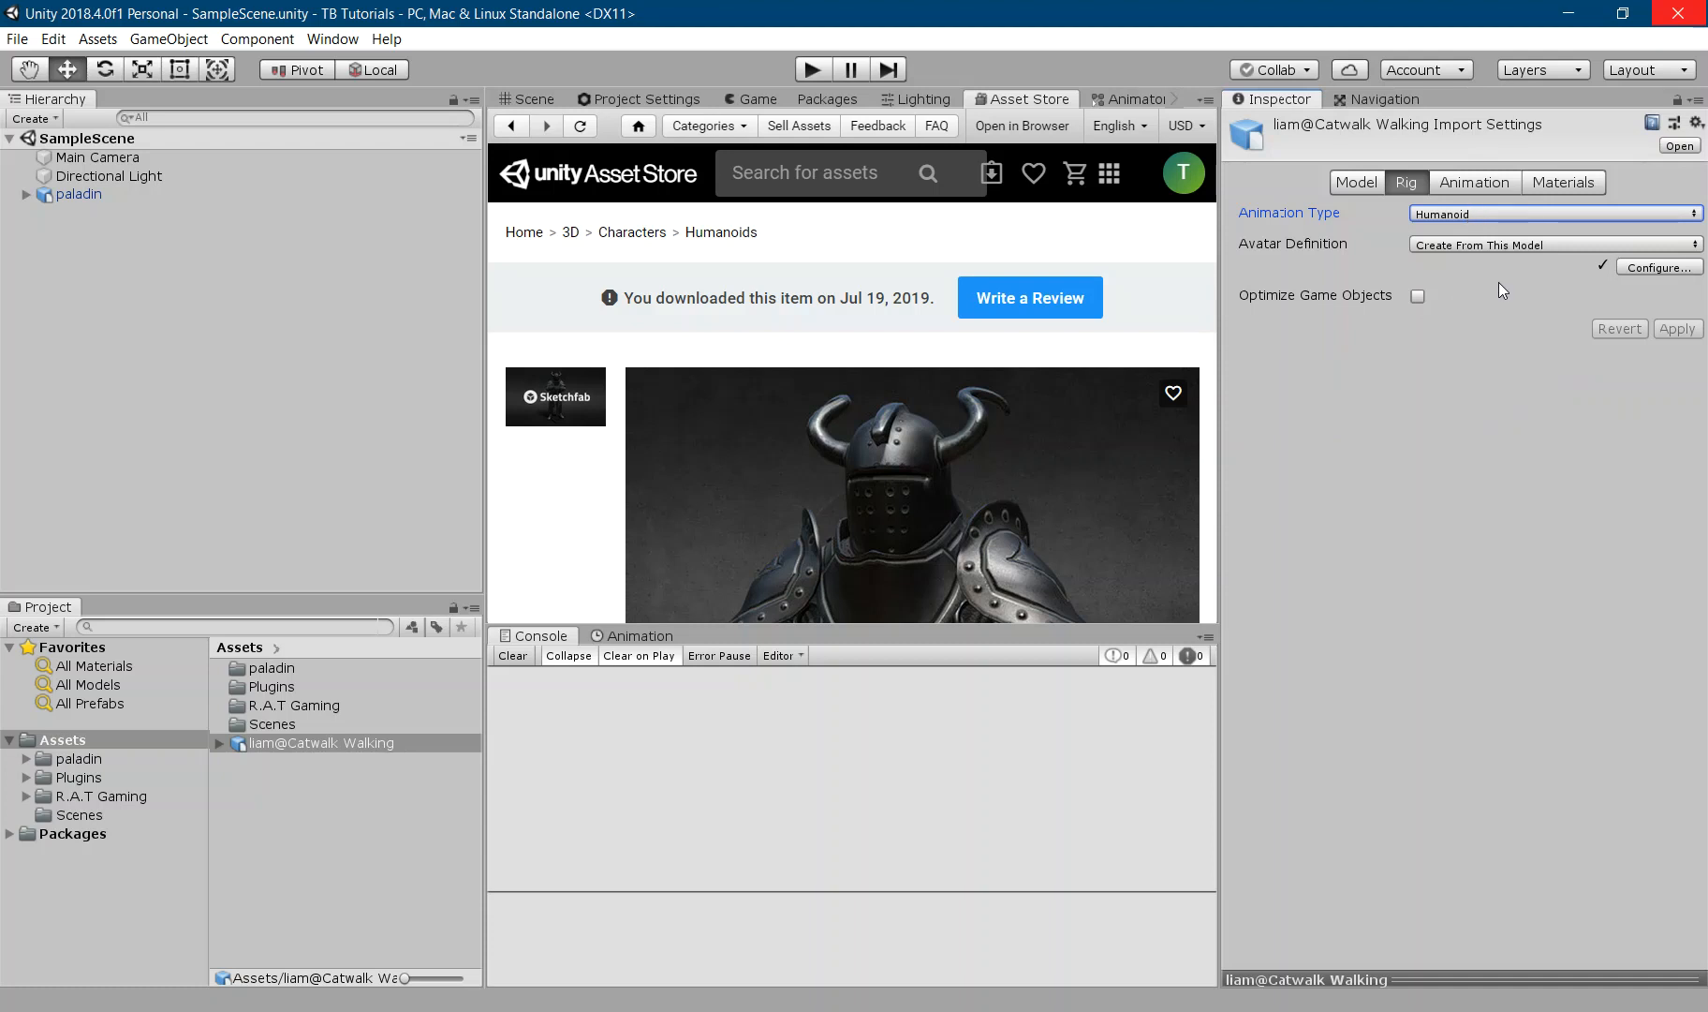
- Show the scene, open the asset's animation import settings, and enlarge the clip preview with the scene's paladin as the preview model
{"action": "left_click", "coordinate": [532, 99]}
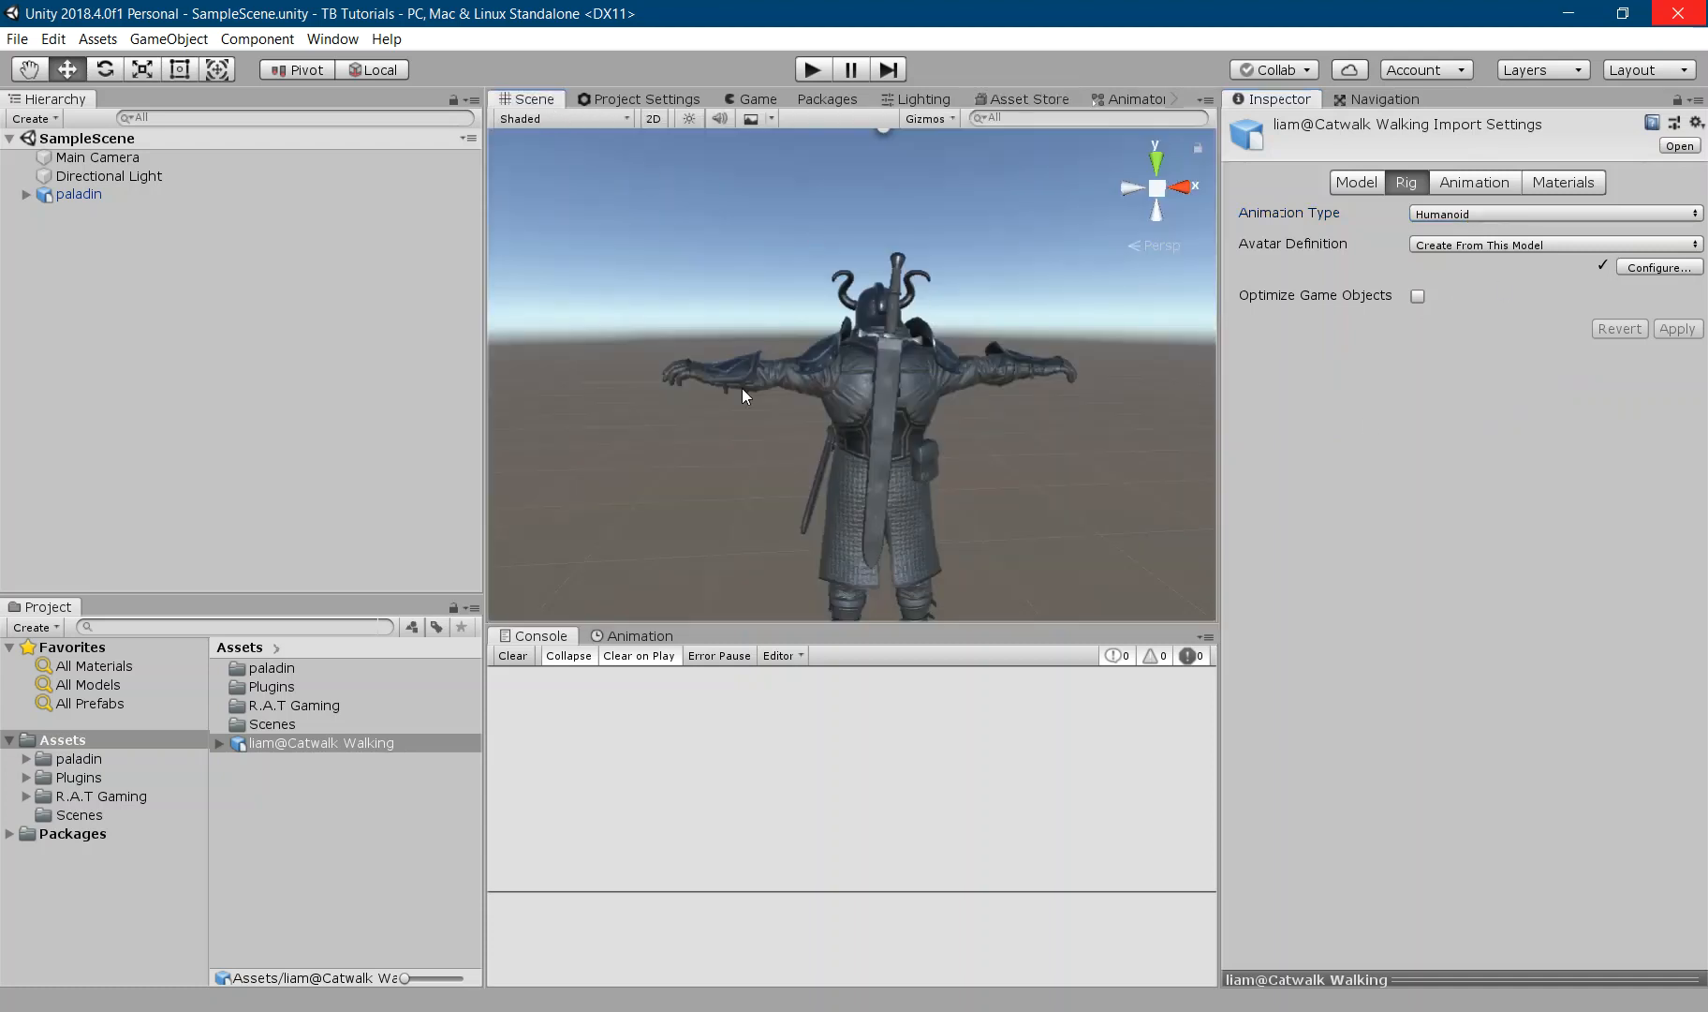
{"action": "left_click", "coordinate": [1455, 176]}
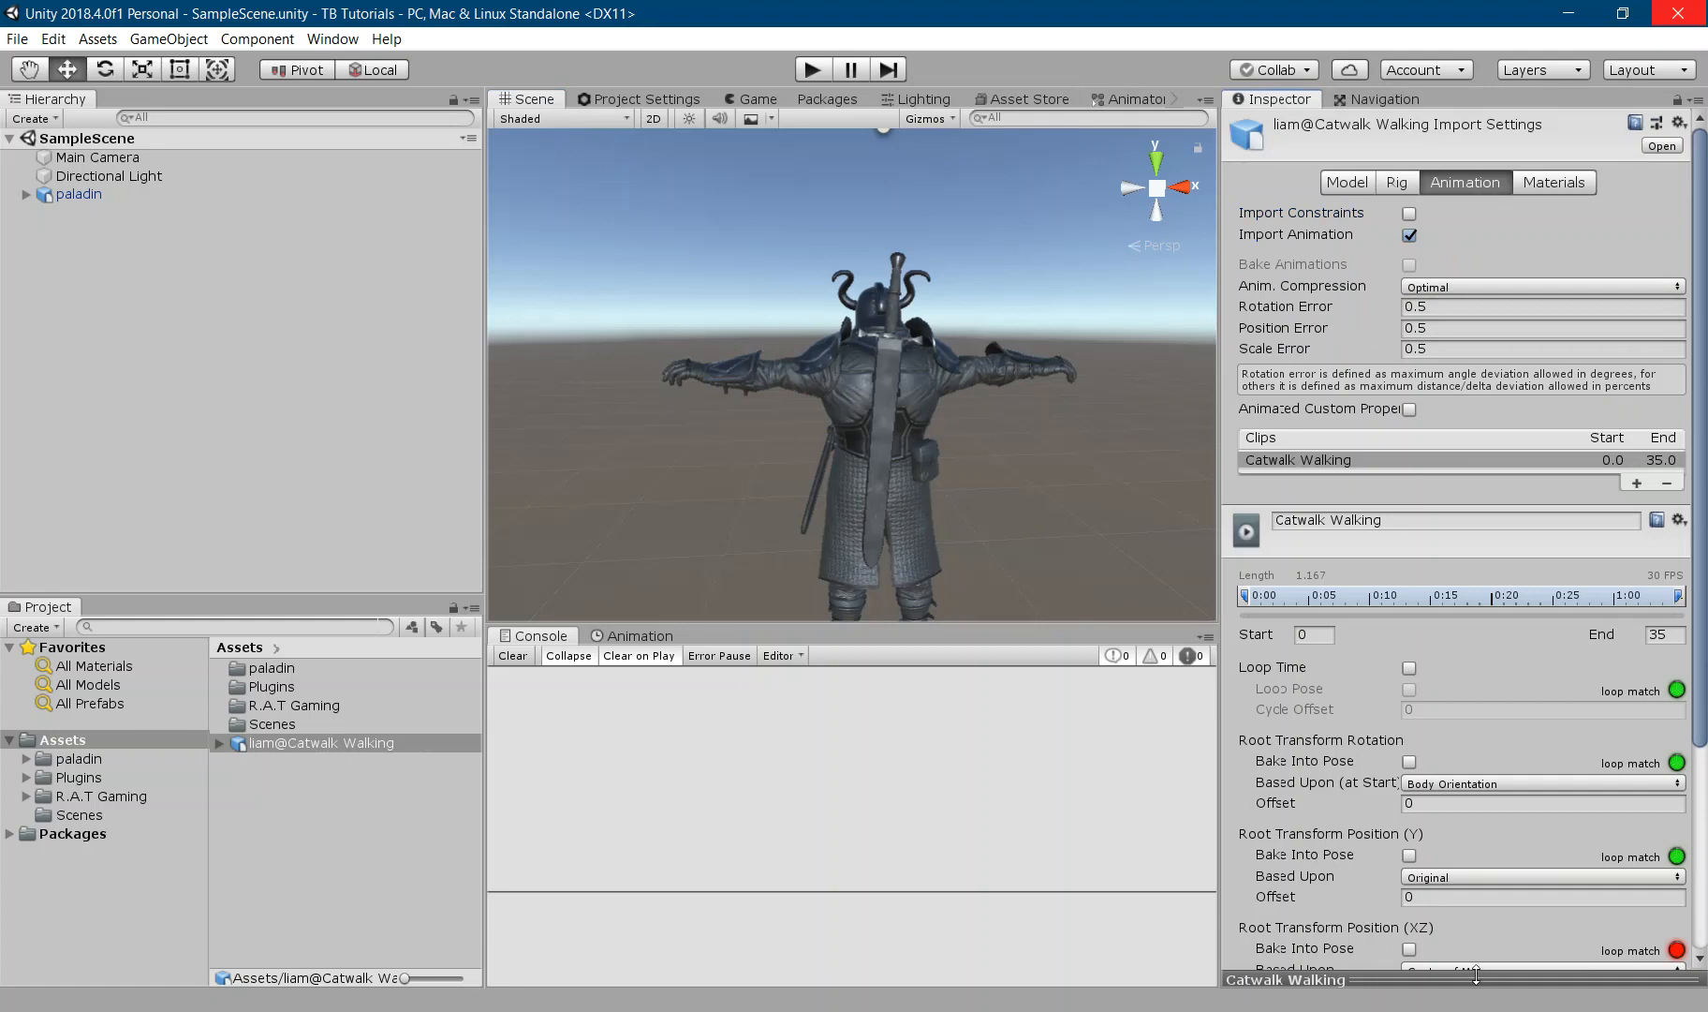
{"action": "left_click_drag", "start_coordinate": [1411, 768], "coordinate": [1459, 448]}
{"action": "mouse_move", "coordinate": [1528, 760]}
{"action": "right_mouse_down"}
{"action": "mouse_move", "coordinate": [1392, 728]}
{"action": "mouse_move", "coordinate": [1509, 738]}
{"action": "right_mouse_up"}
{"action": "left_click_drag", "start_coordinate": [79, 194], "coordinate": [1520, 714]}
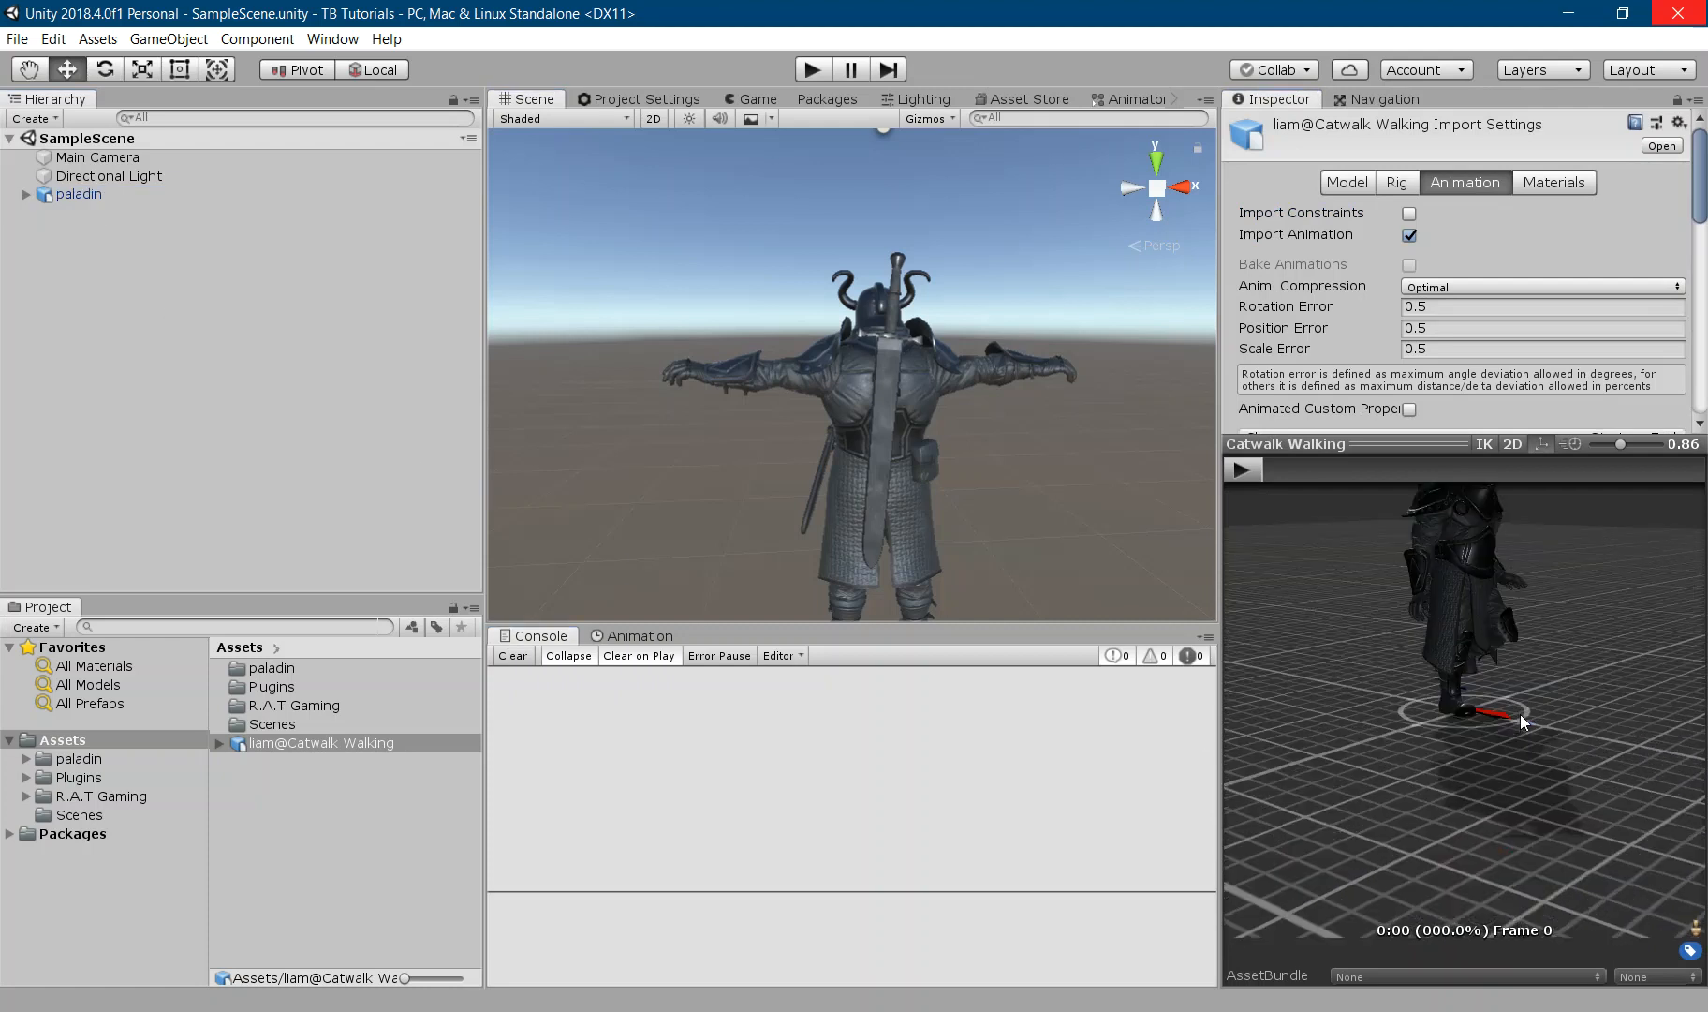
- Play the Catwalk Walking clip on the paladin preview from several angles and show the paladin folder's contents
{"action": "left_click_drag", "start_coordinate": [1518, 548], "coordinate": [1461, 569]}
{"action": "left_click_drag", "start_coordinate": [1576, 497], "coordinate": [1510, 653]}
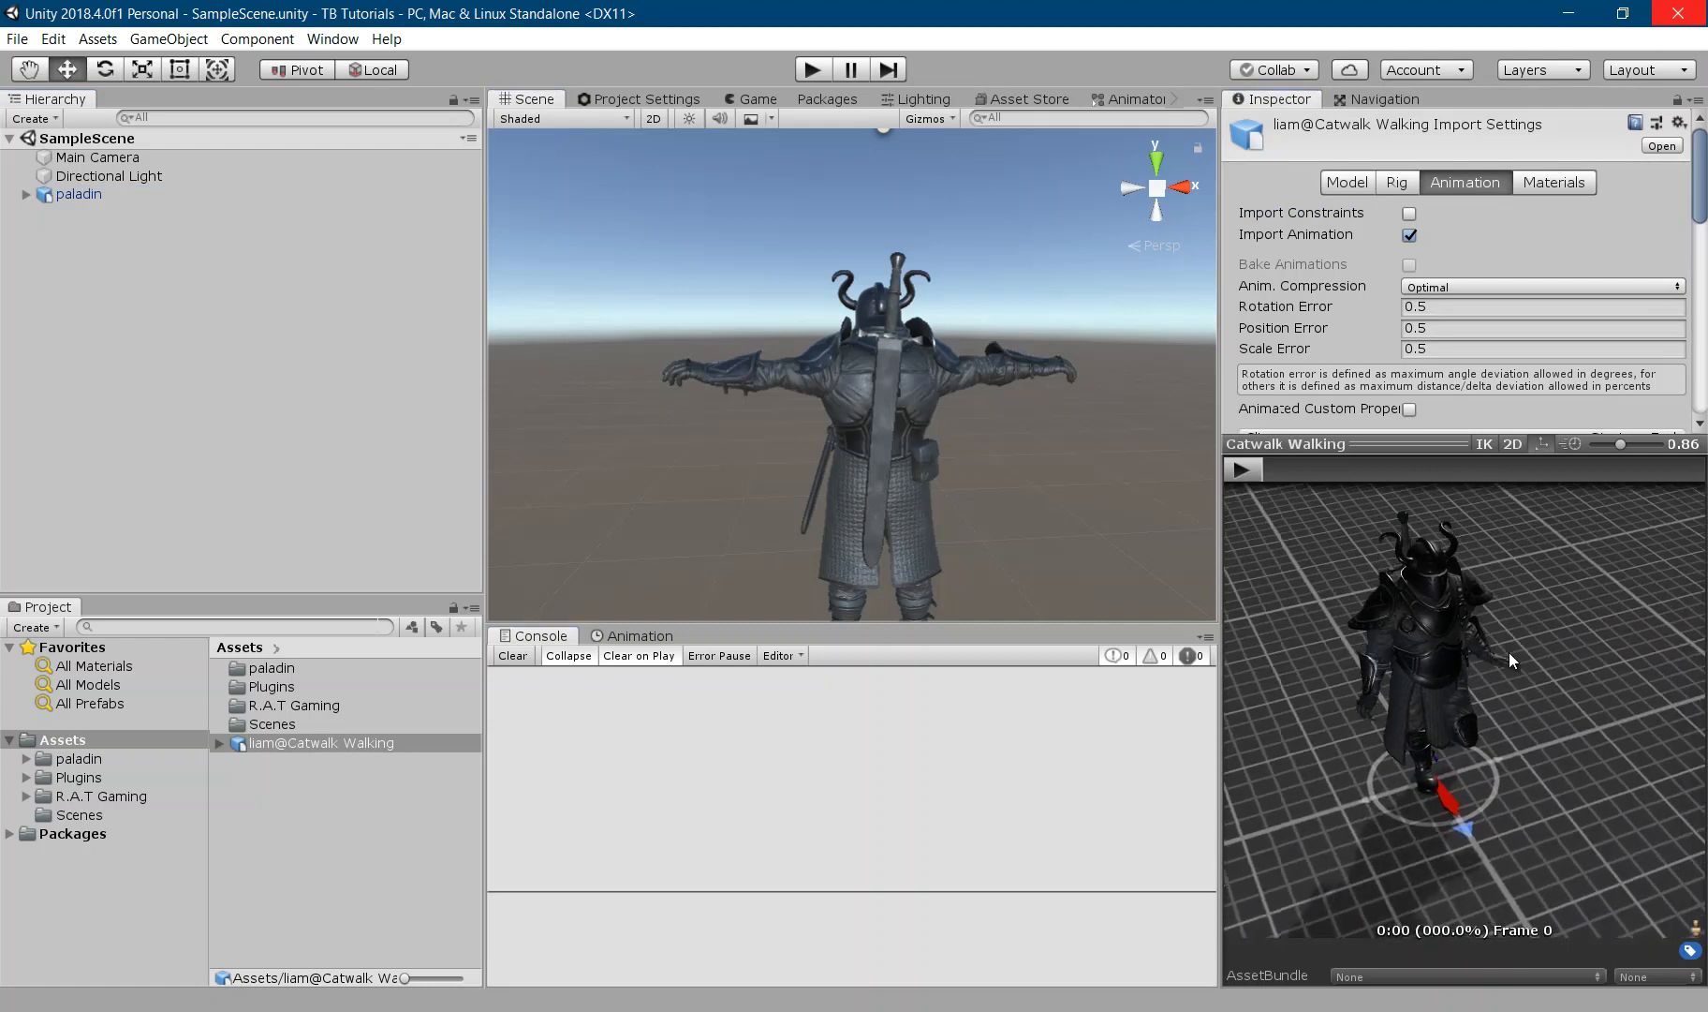
{"action": "left_click", "coordinate": [1236, 474]}
{"action": "left_click_drag", "start_coordinate": [1234, 489], "coordinate": [1491, 729]}
{"action": "left_click_drag", "start_coordinate": [1362, 755], "coordinate": [1420, 750]}
{"action": "left_click", "coordinate": [79, 758]}
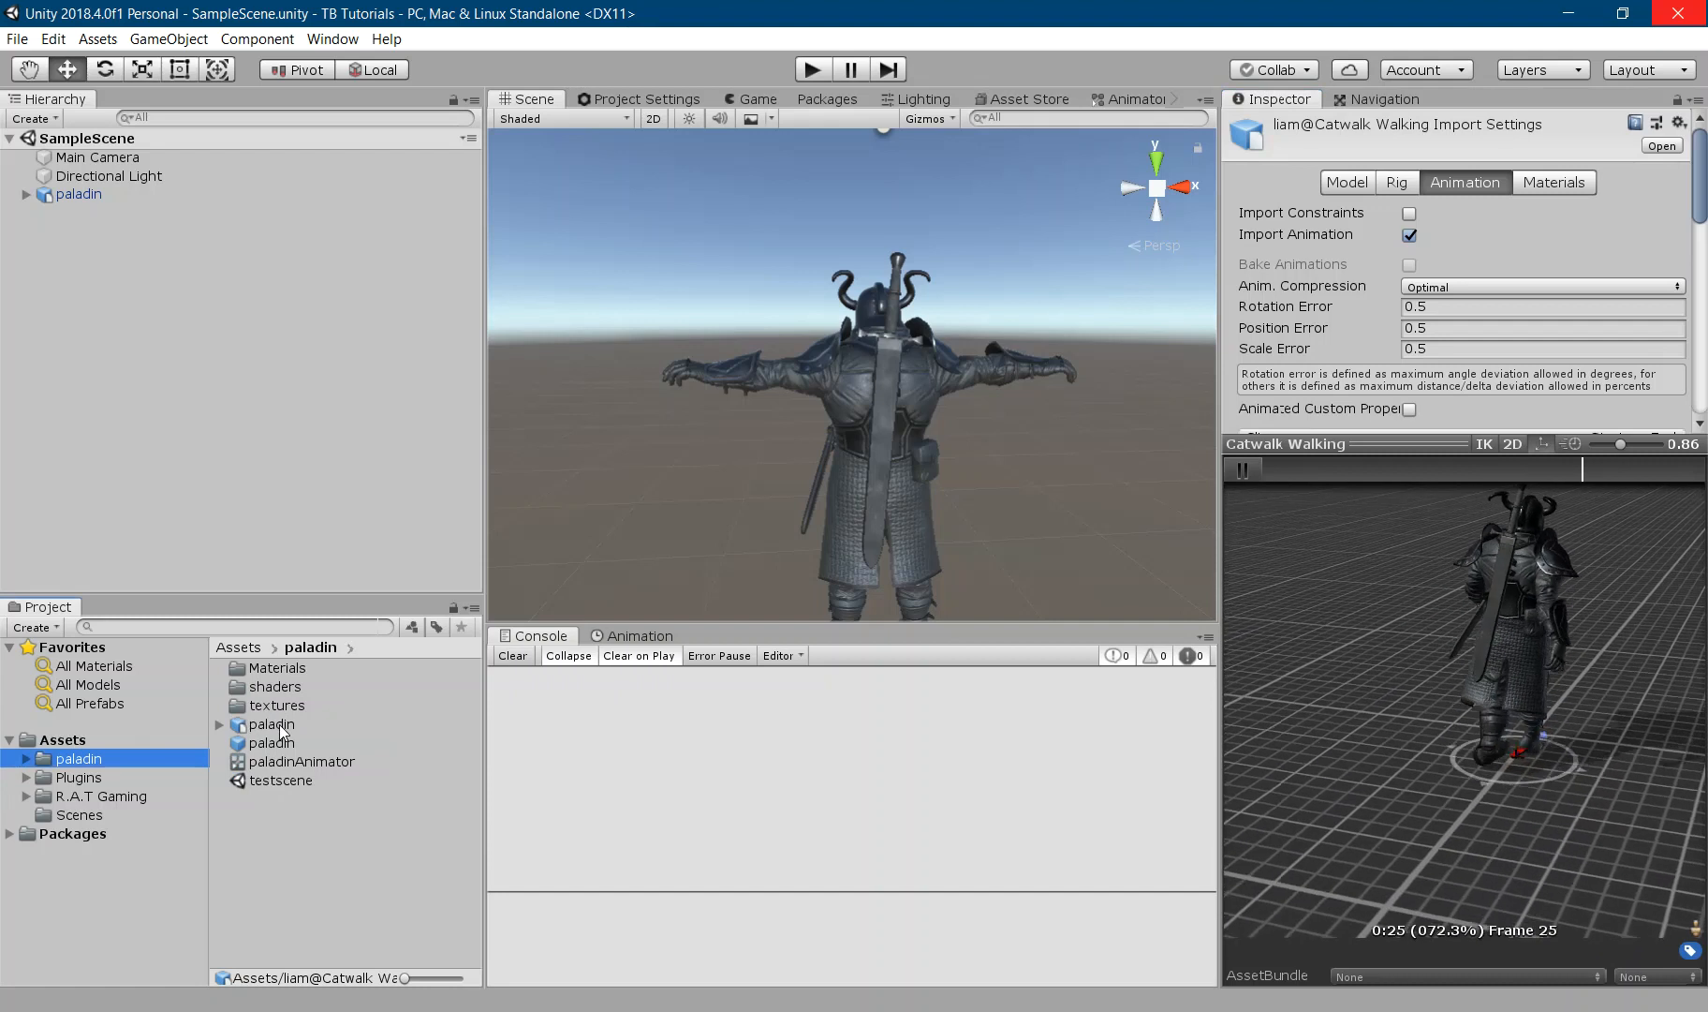
{"action": "right_click", "coordinate": [281, 724]}
{"action": "left_click", "coordinate": [839, 726]}
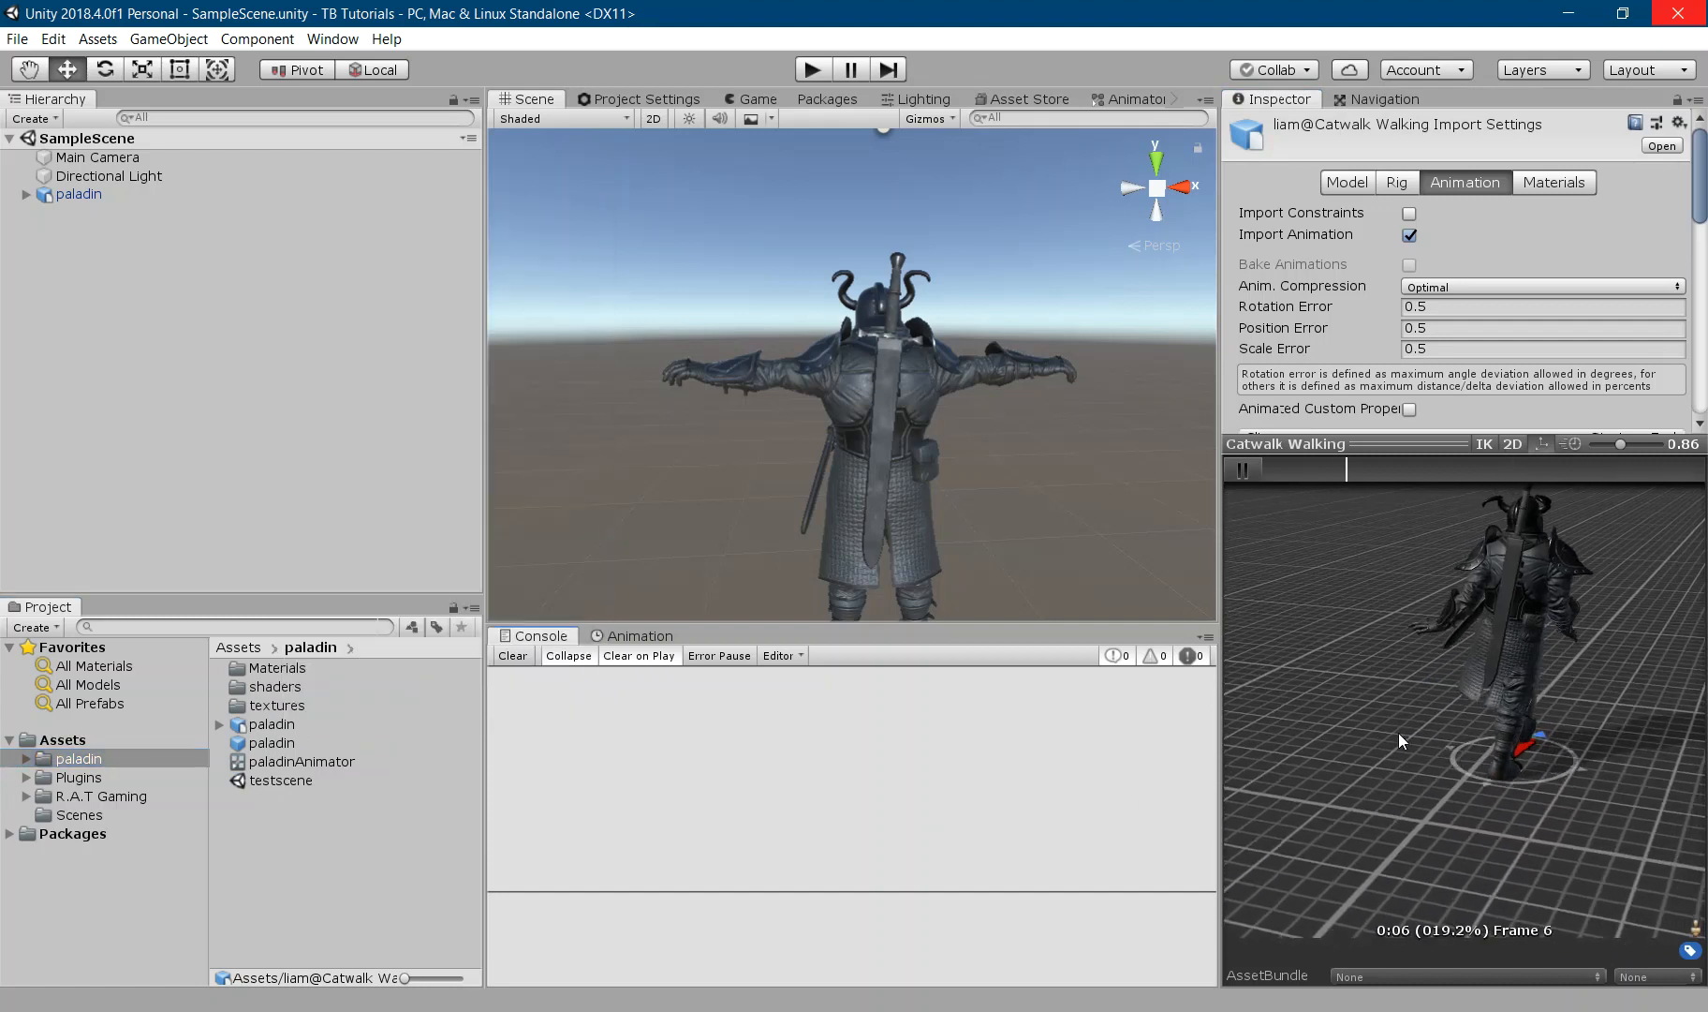
- Examine the paladin's feet up close in the running clip preview, then pause it and show the whole character
{"action": "left_click_drag", "start_coordinate": [1536, 740], "coordinate": [1627, 789]}
{"action": "scroll", "coordinate": [1337, 746], "scroll_direction": "up", "scroll_amount": 4}
{"action": "scroll", "coordinate": [1337, 746], "scroll_direction": "up", "scroll_amount": 4}
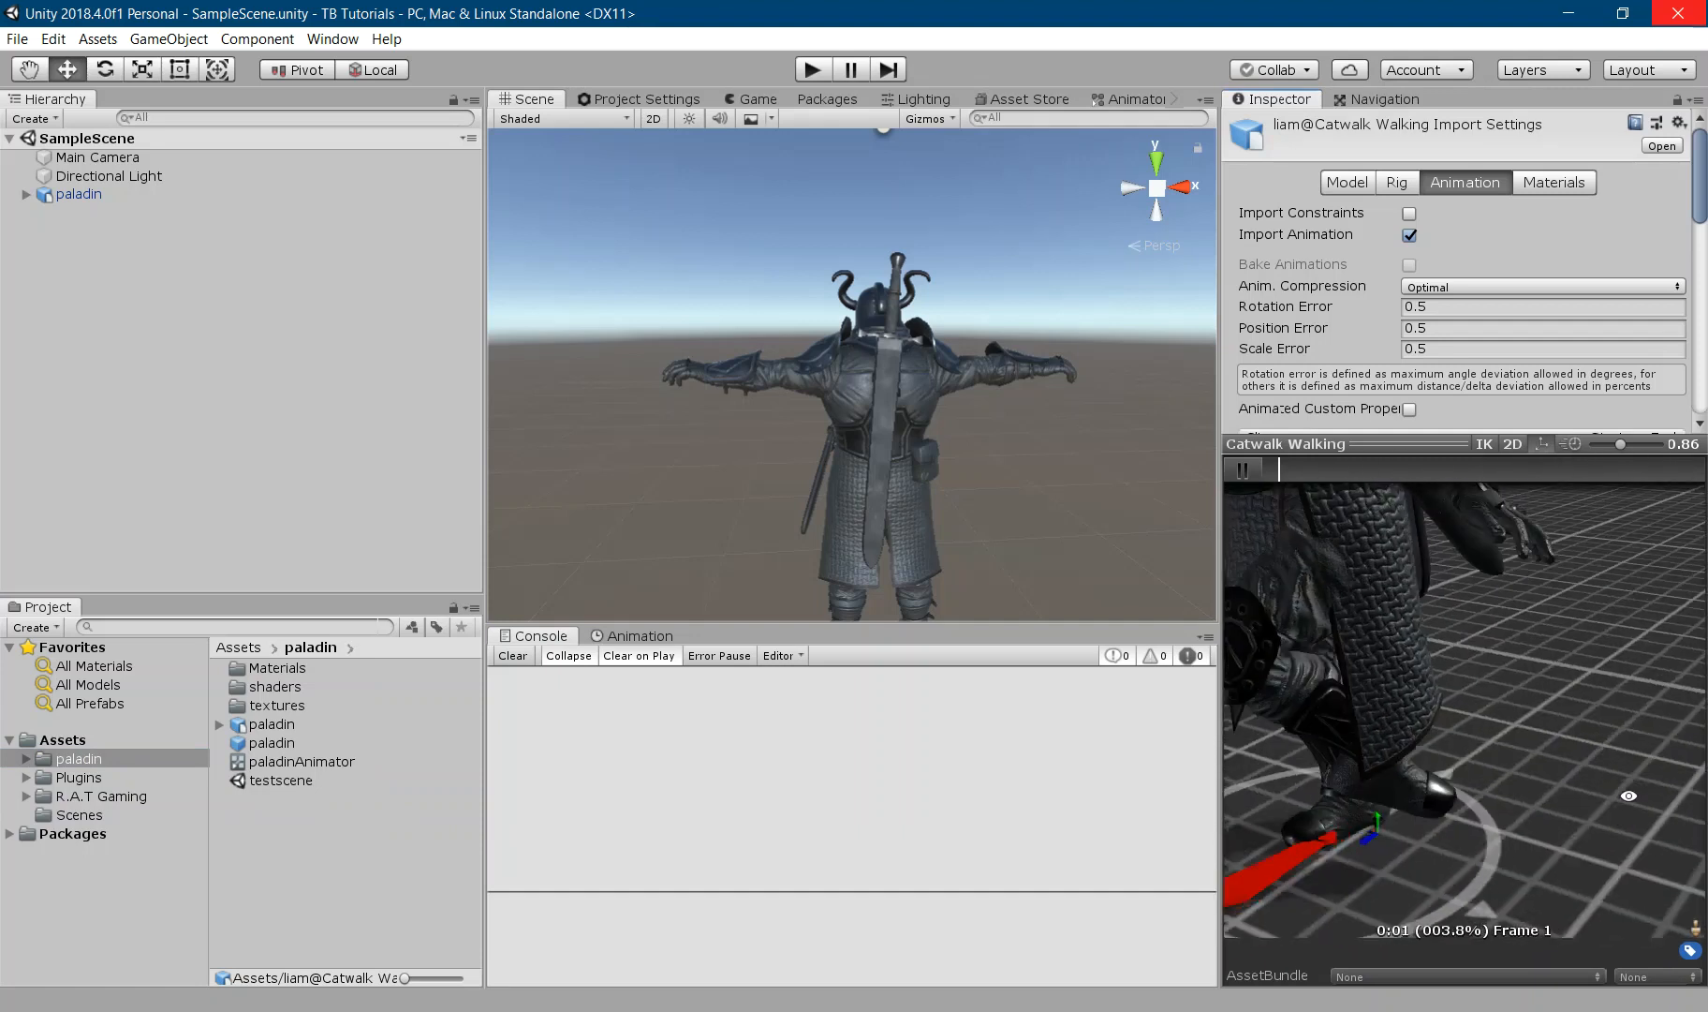
{"action": "mouse_move", "coordinate": [1397, 792]}
{"action": "left_mouse_down"}
{"action": "mouse_move", "coordinate": [1510, 767]}
{"action": "mouse_move", "coordinate": [1488, 758]}
{"action": "mouse_move", "coordinate": [1538, 739]}
{"action": "mouse_move", "coordinate": [1413, 795]}
{"action": "left_mouse_up"}
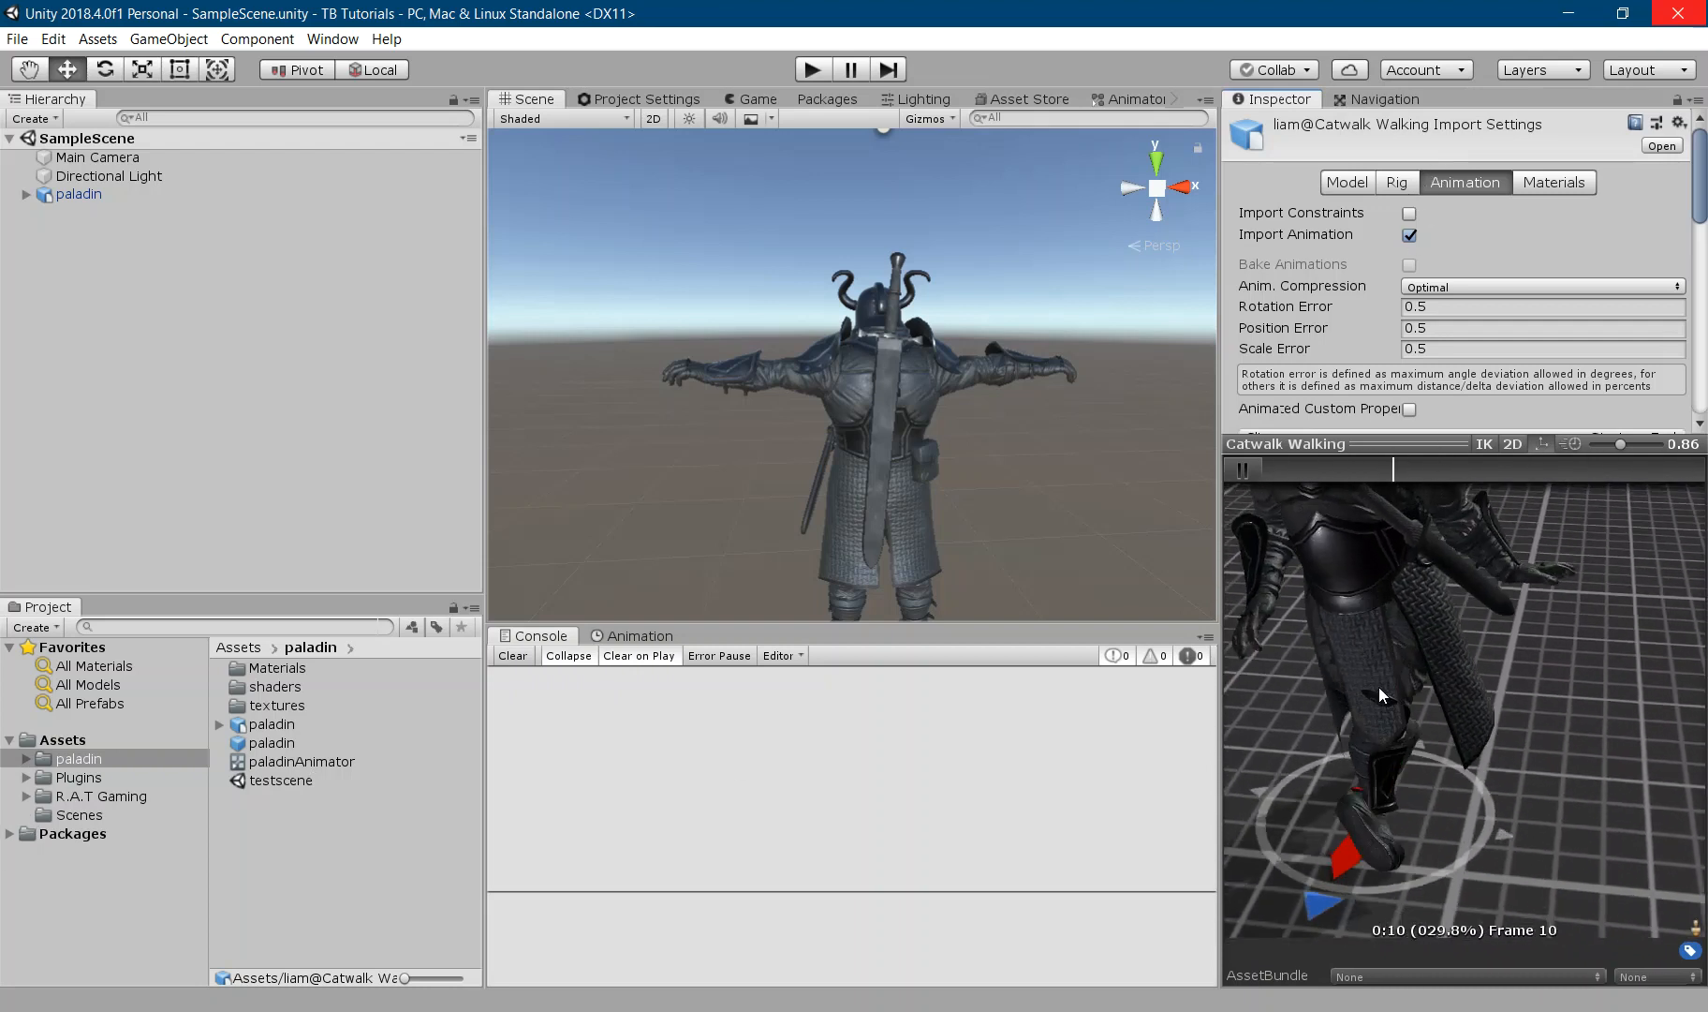
{"action": "left_click", "coordinate": [1243, 470]}
{"action": "scroll", "coordinate": [1424, 597], "scroll_direction": "down", "scroll_amount": 6}
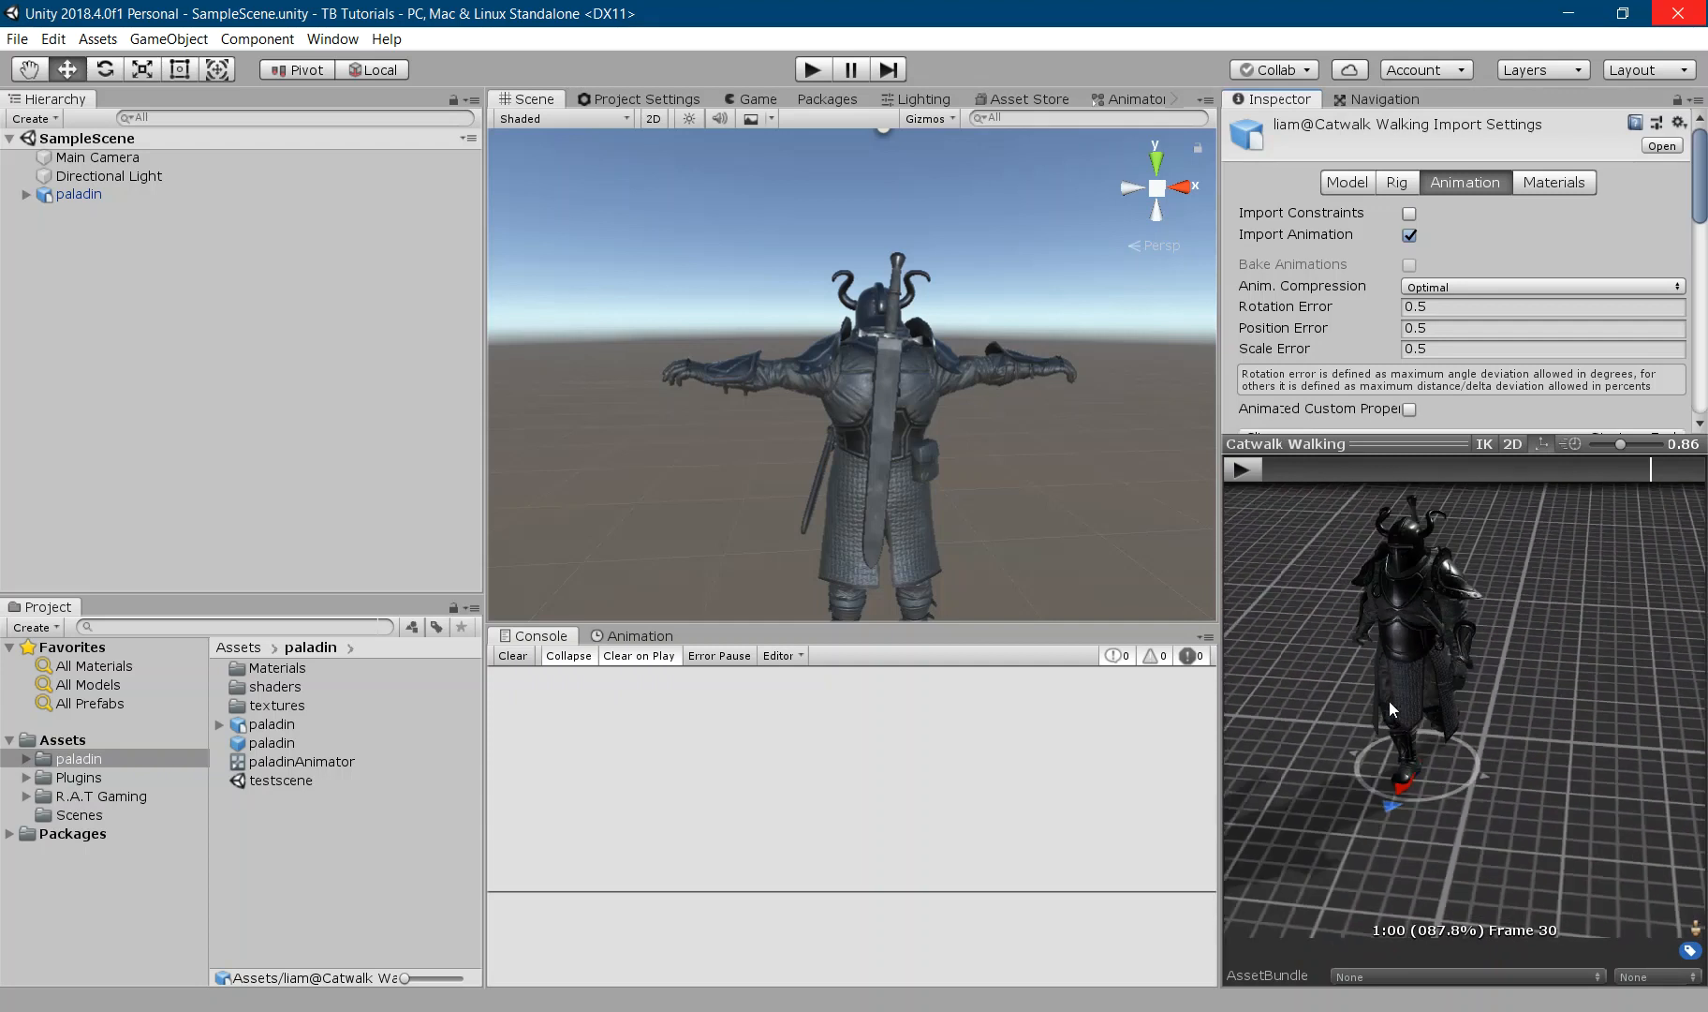
{"action": "left_click_drag", "start_coordinate": [1389, 700], "coordinate": [1450, 688]}
- Open the avatar configuration from the Catwalk Walking asset's rig settings and inspect the skeleton down to its feet
{"action": "left_click", "coordinate": [1394, 183]}
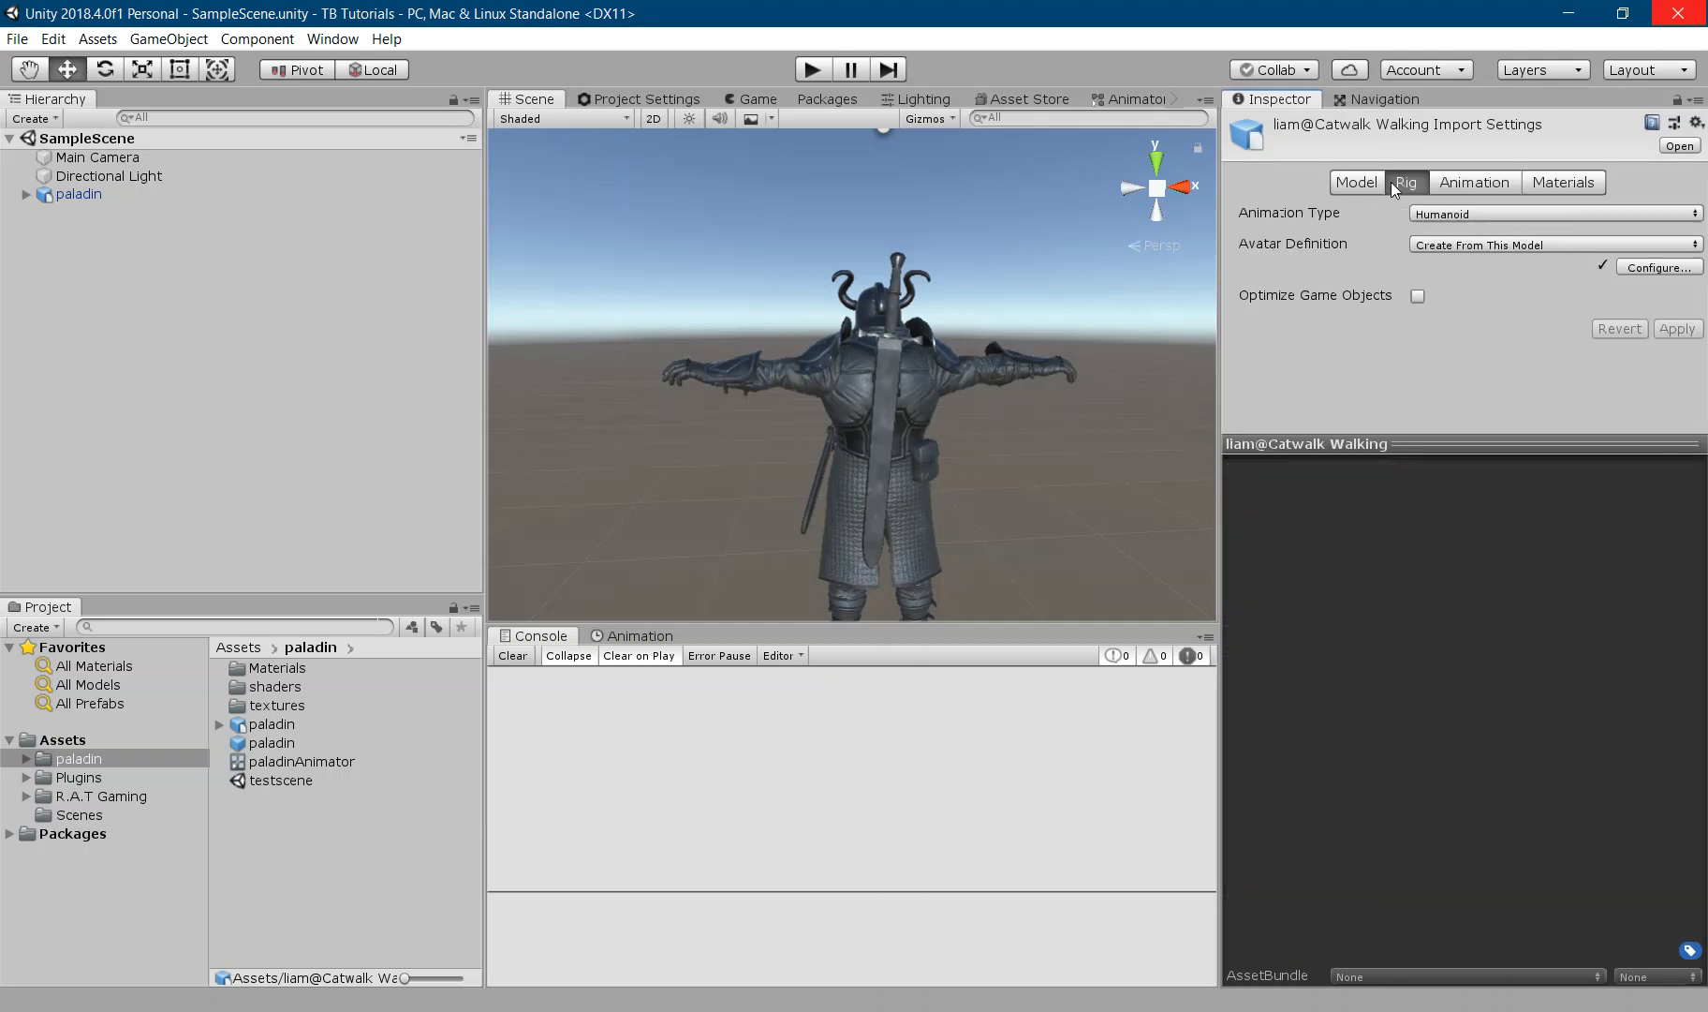
{"action": "left_click", "coordinate": [1632, 270]}
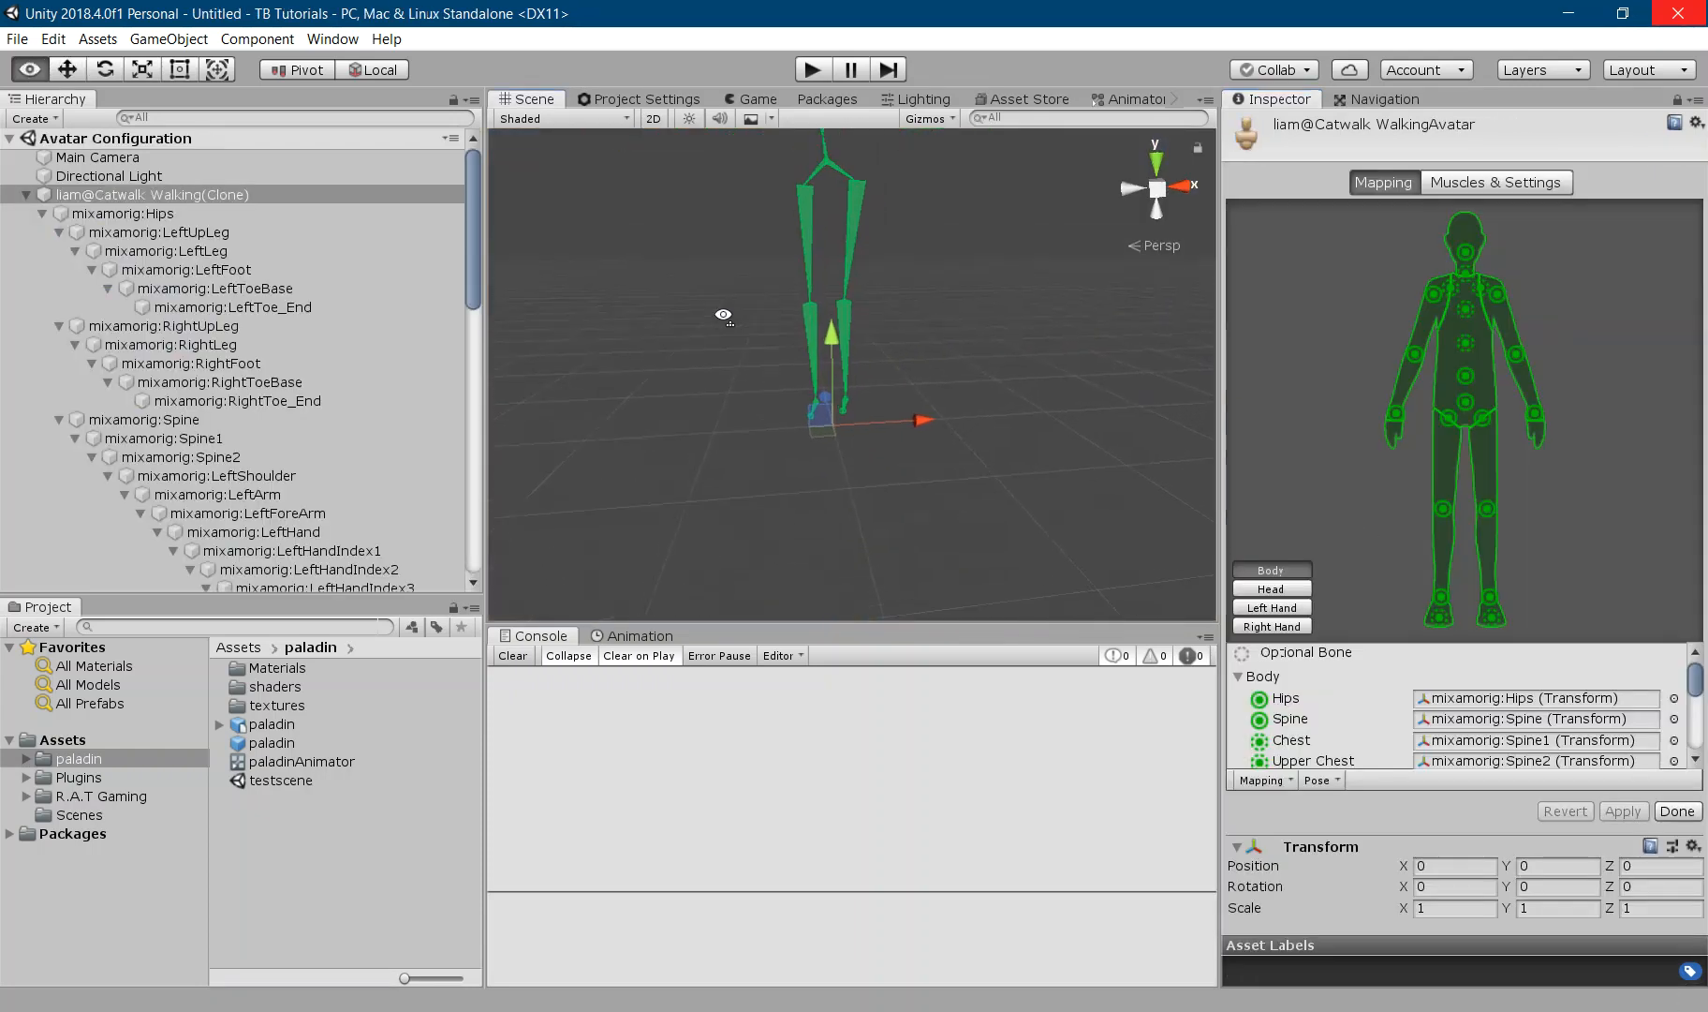
{"action": "middle_click_drag", "start_coordinate": [767, 296], "coordinate": [891, 432]}
{"action": "left_click_drag", "start_coordinate": [753, 380], "coordinate": [969, 407], "text": "alt"}
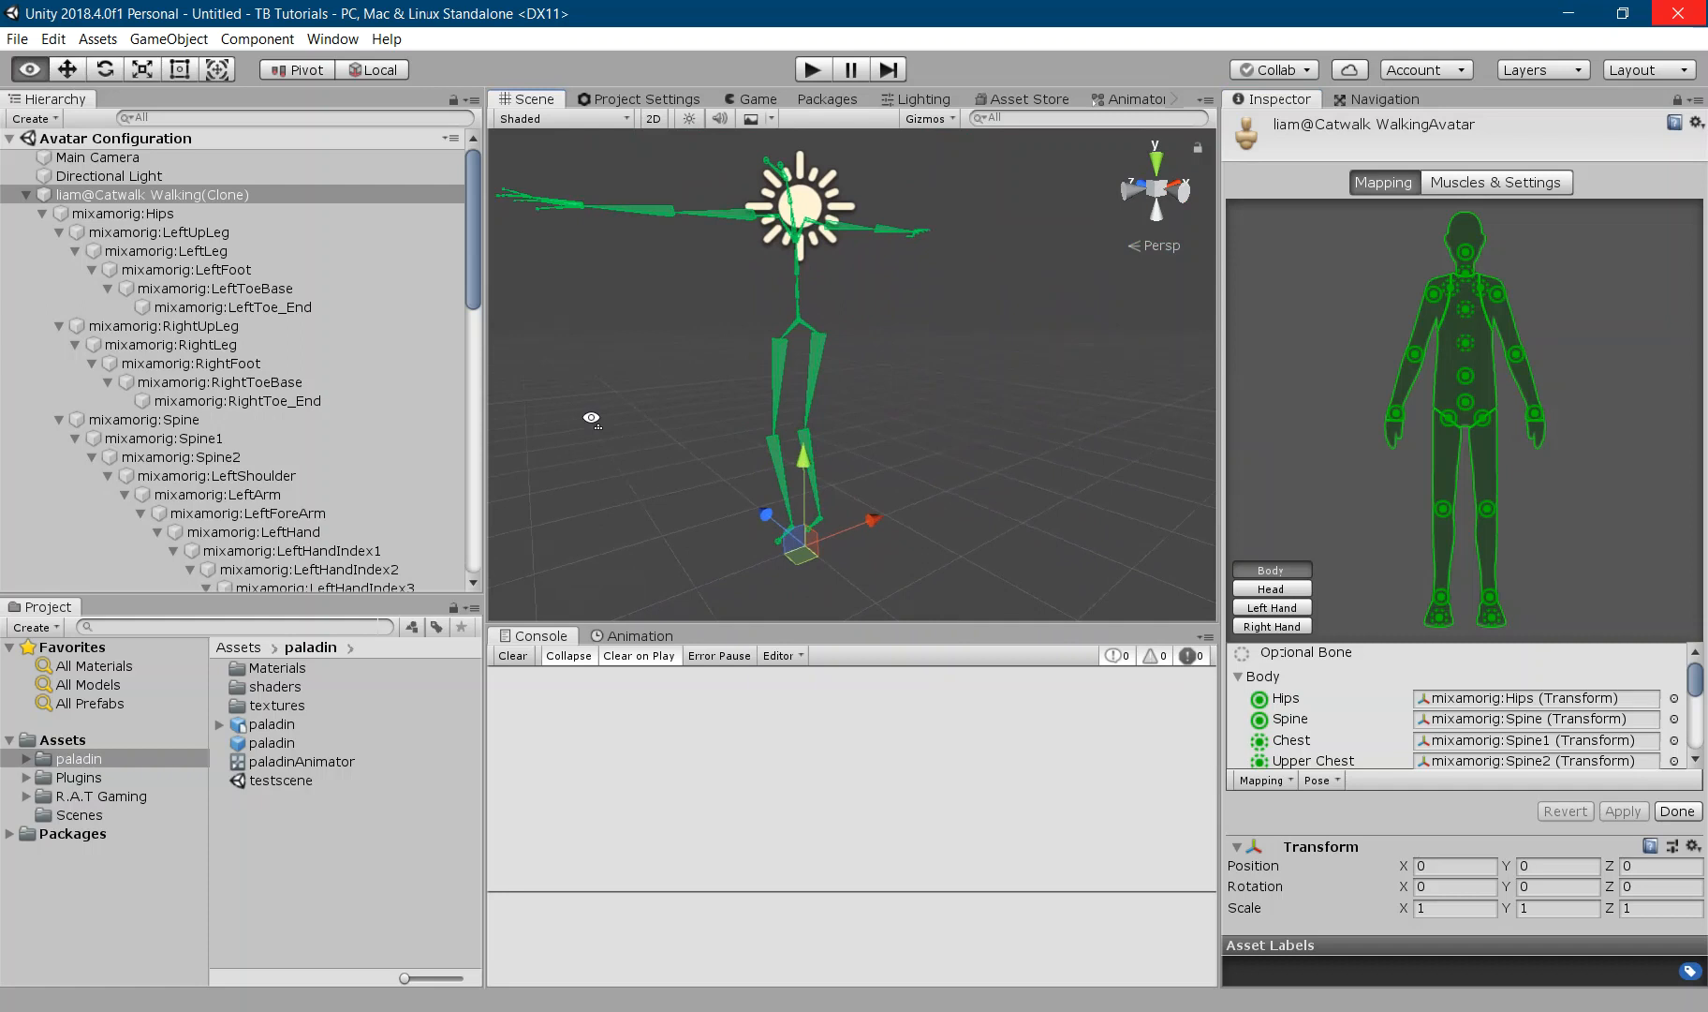
{"action": "left_click_drag", "start_coordinate": [591, 415], "coordinate": [630, 416], "text": "alt"}
{"action": "scroll", "coordinate": [763, 342], "scroll_direction": "up", "scroll_amount": 5}
{"action": "left_click_drag", "start_coordinate": [803, 354], "coordinate": [1053, 368], "text": "alt"}
{"action": "left_click_drag", "start_coordinate": [608, 373], "coordinate": [908, 275], "text": "alt"}
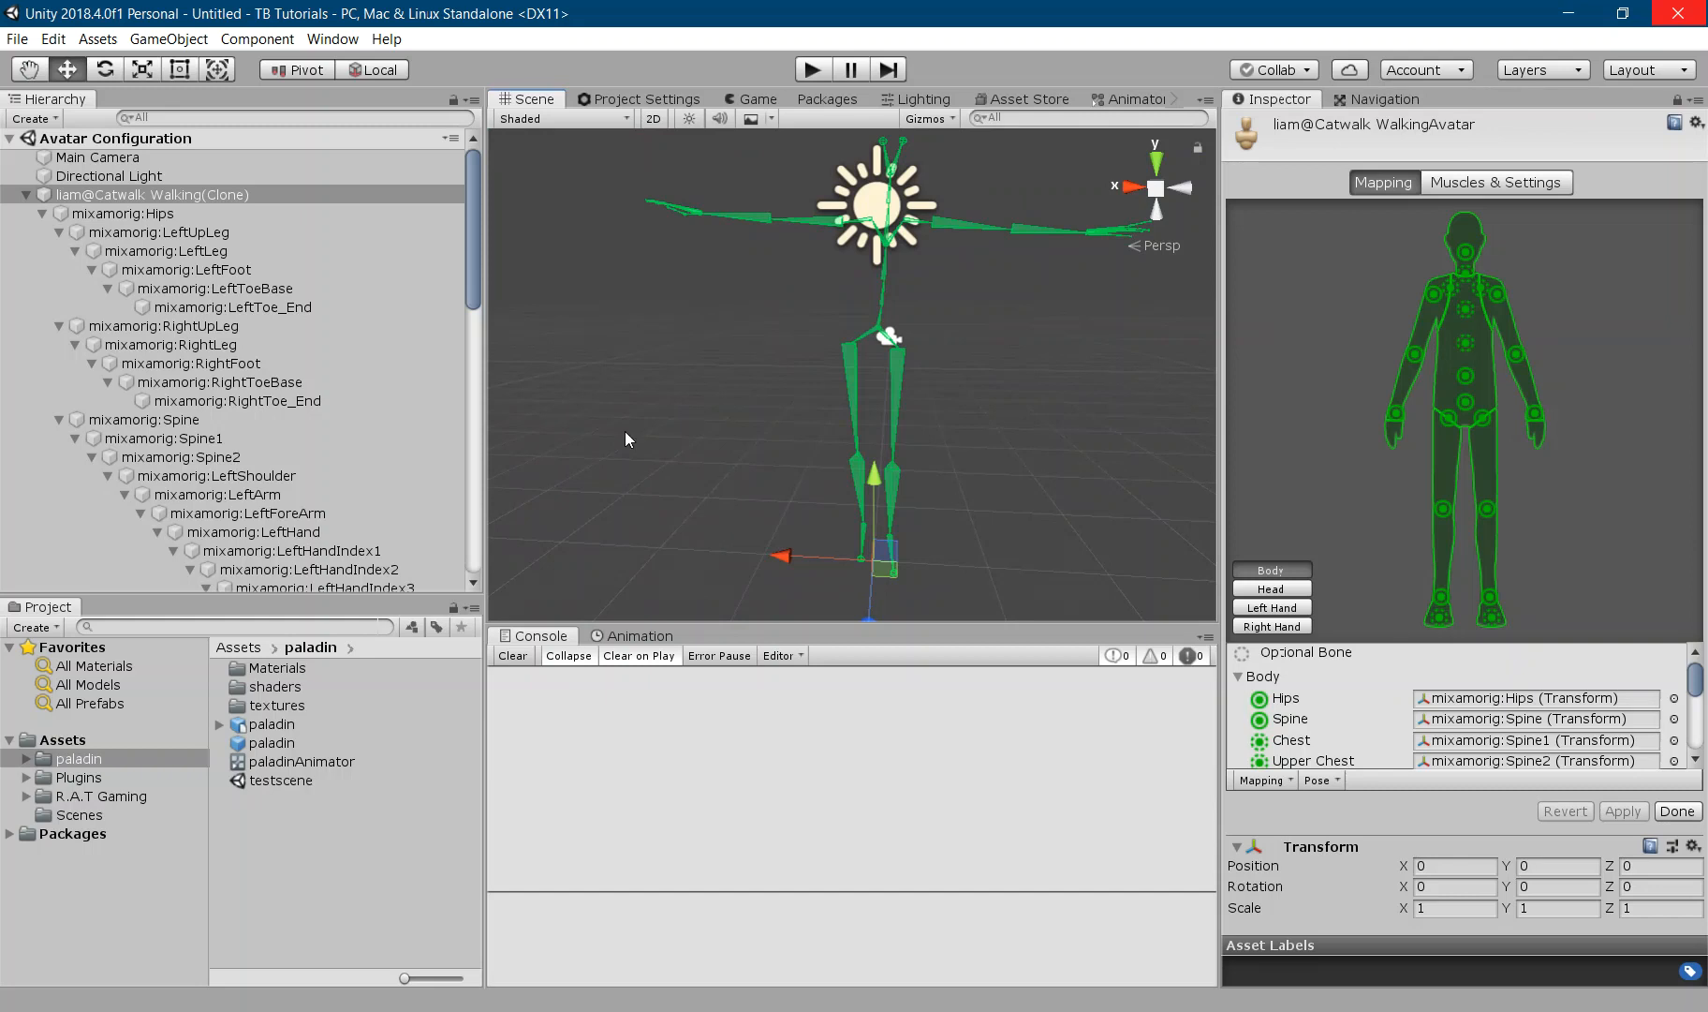
{"action": "left_click", "coordinate": [29, 199]}
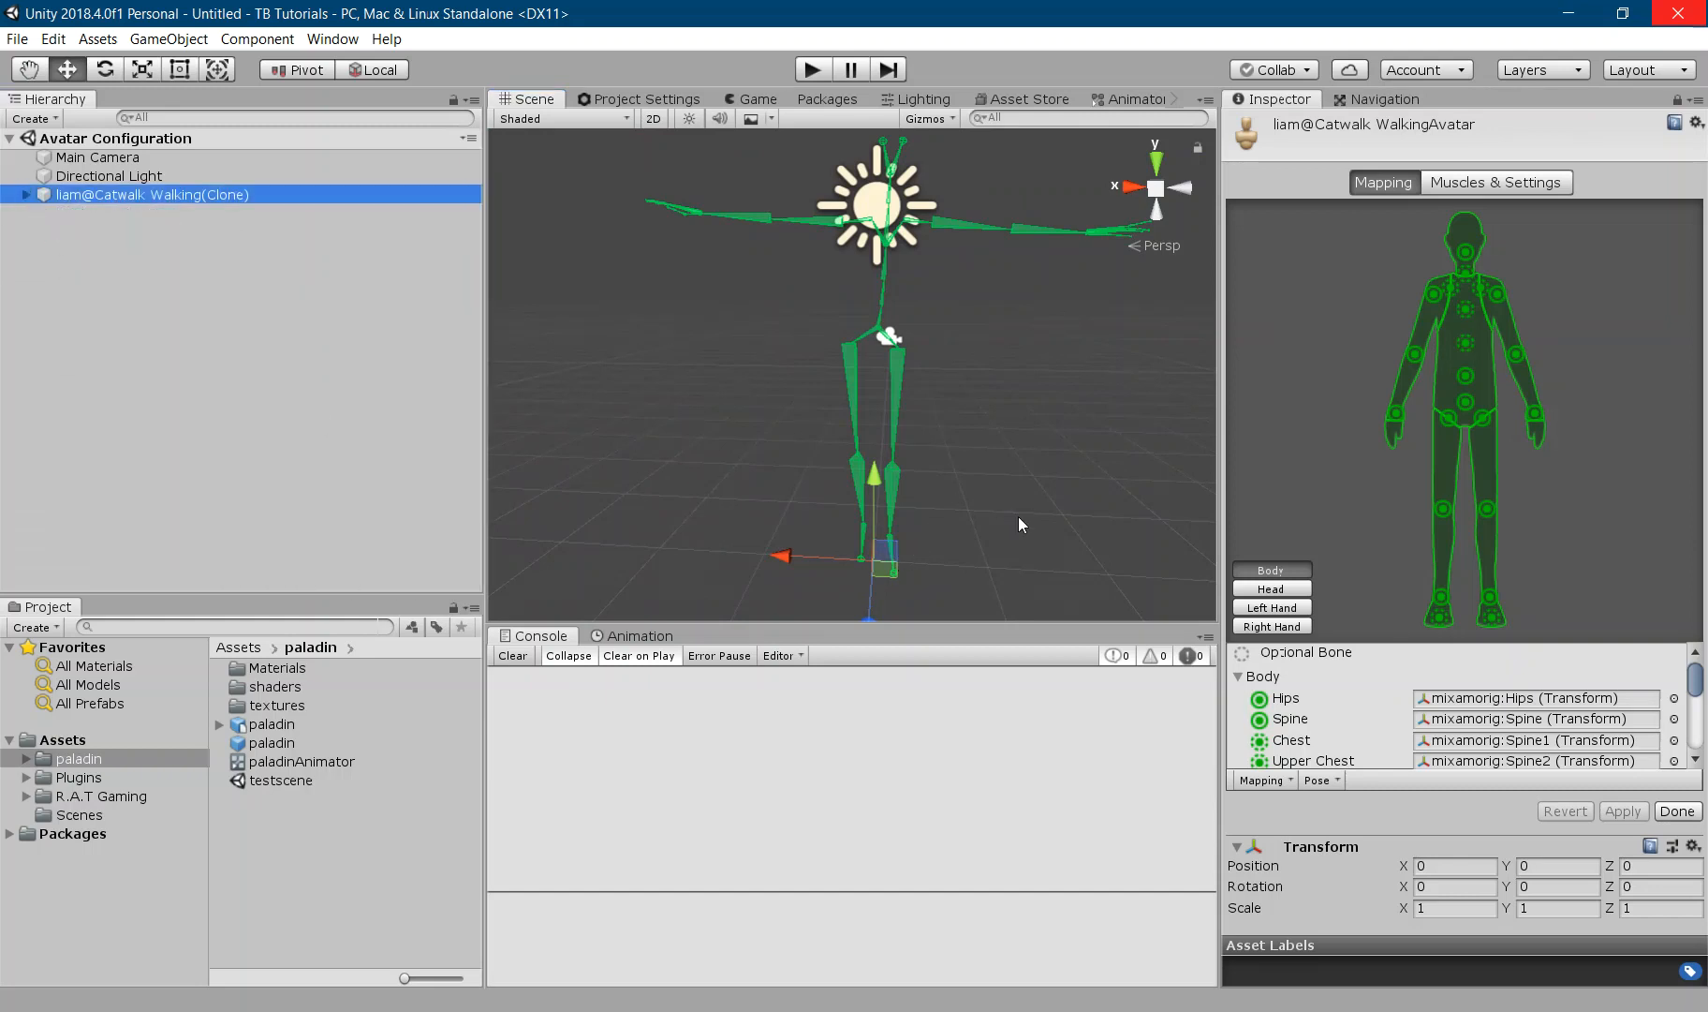
{"action": "left_click_drag", "start_coordinate": [1064, 506], "coordinate": [913, 436], "text": "alt"}
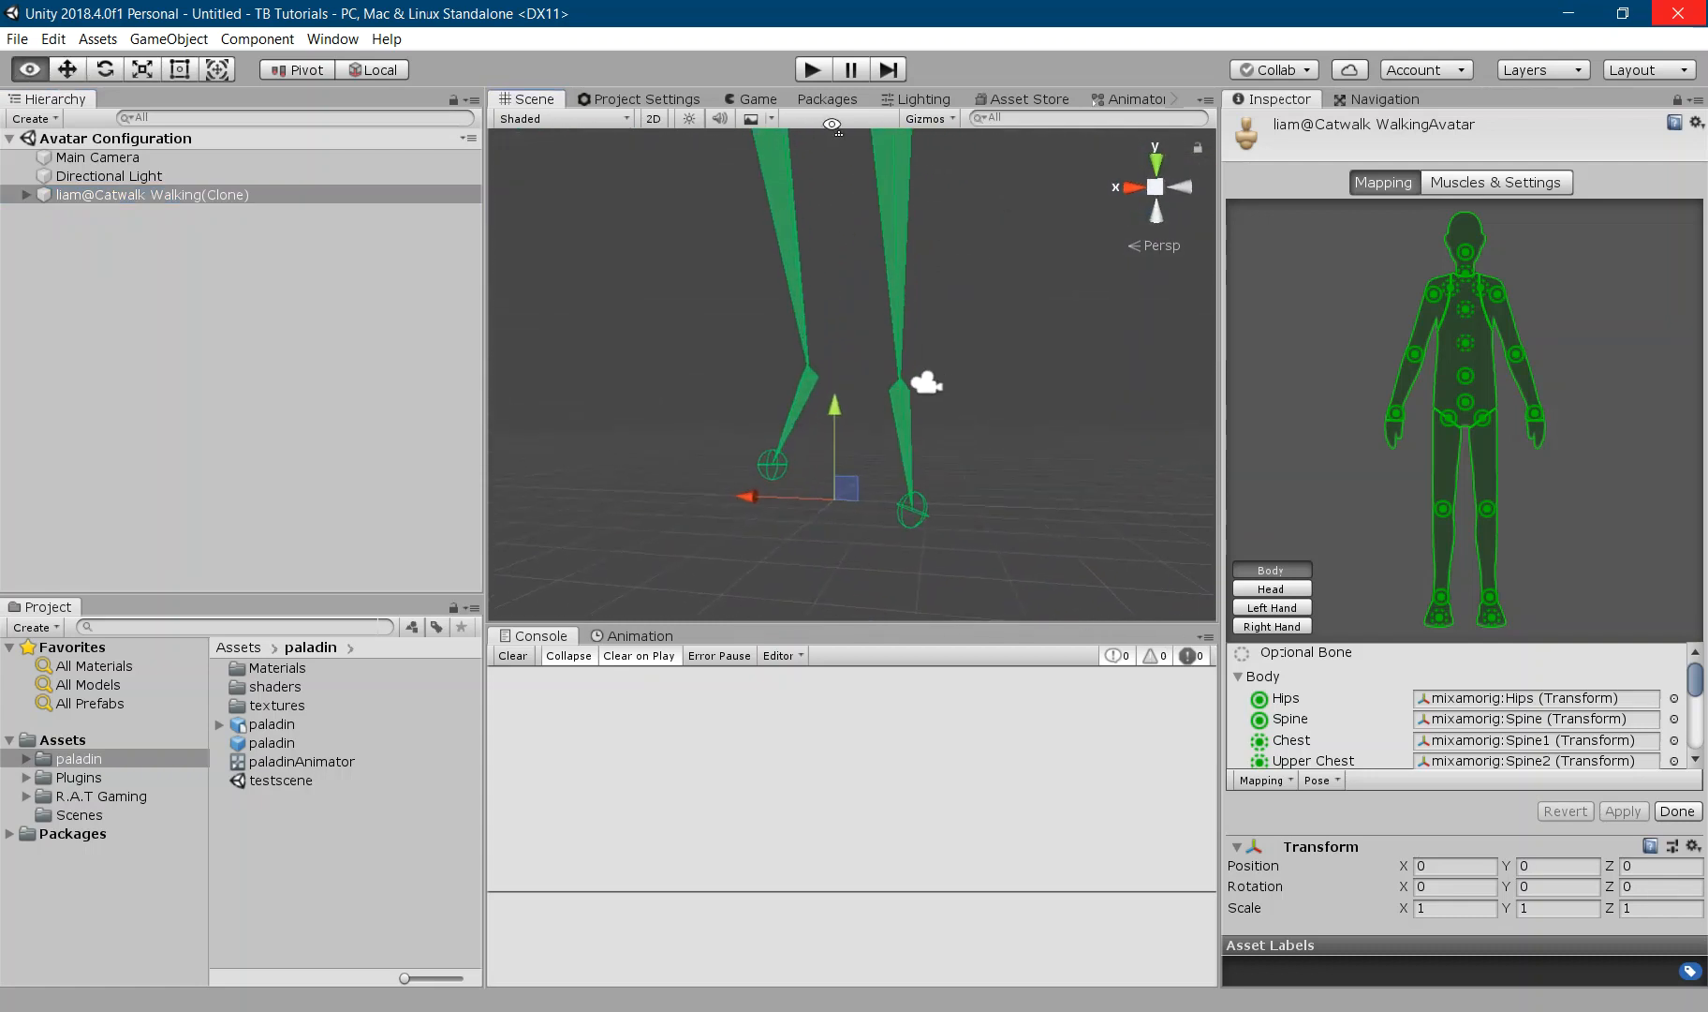
- Select the skeleton's left foot bone and examine its pose against the right foot
{"action": "left_click", "coordinate": [910, 432]}
{"action": "left_click_drag", "start_coordinate": [695, 431], "coordinate": [769, 413], "text": "alt"}
{"action": "right_click_drag", "start_coordinate": [769, 413], "coordinate": [780, 419]}
{"action": "key", "text": "s"}
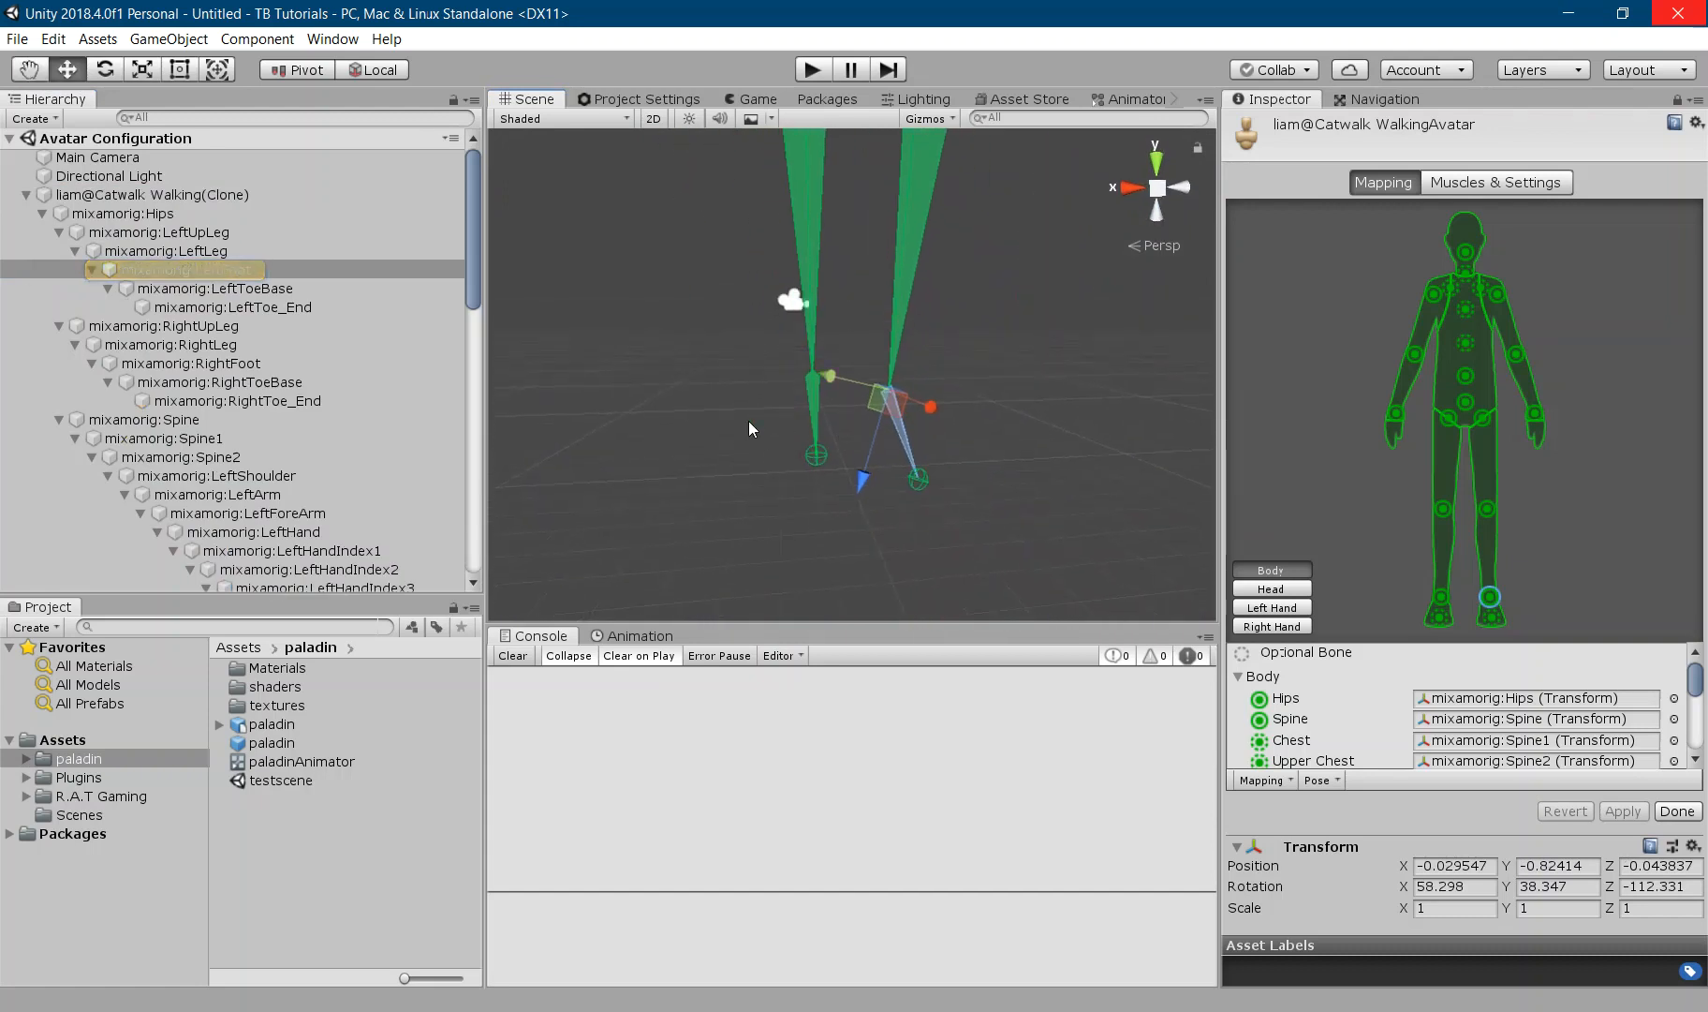
{"action": "key", "text": "s"}
{"action": "mouse_move", "coordinate": [1029, 421]}
{"action": "right_mouse_down"}
{"action": "mouse_move", "coordinate": [983, 433]}
{"action": "mouse_move", "coordinate": [1039, 448]}
{"action": "right_mouse_up"}
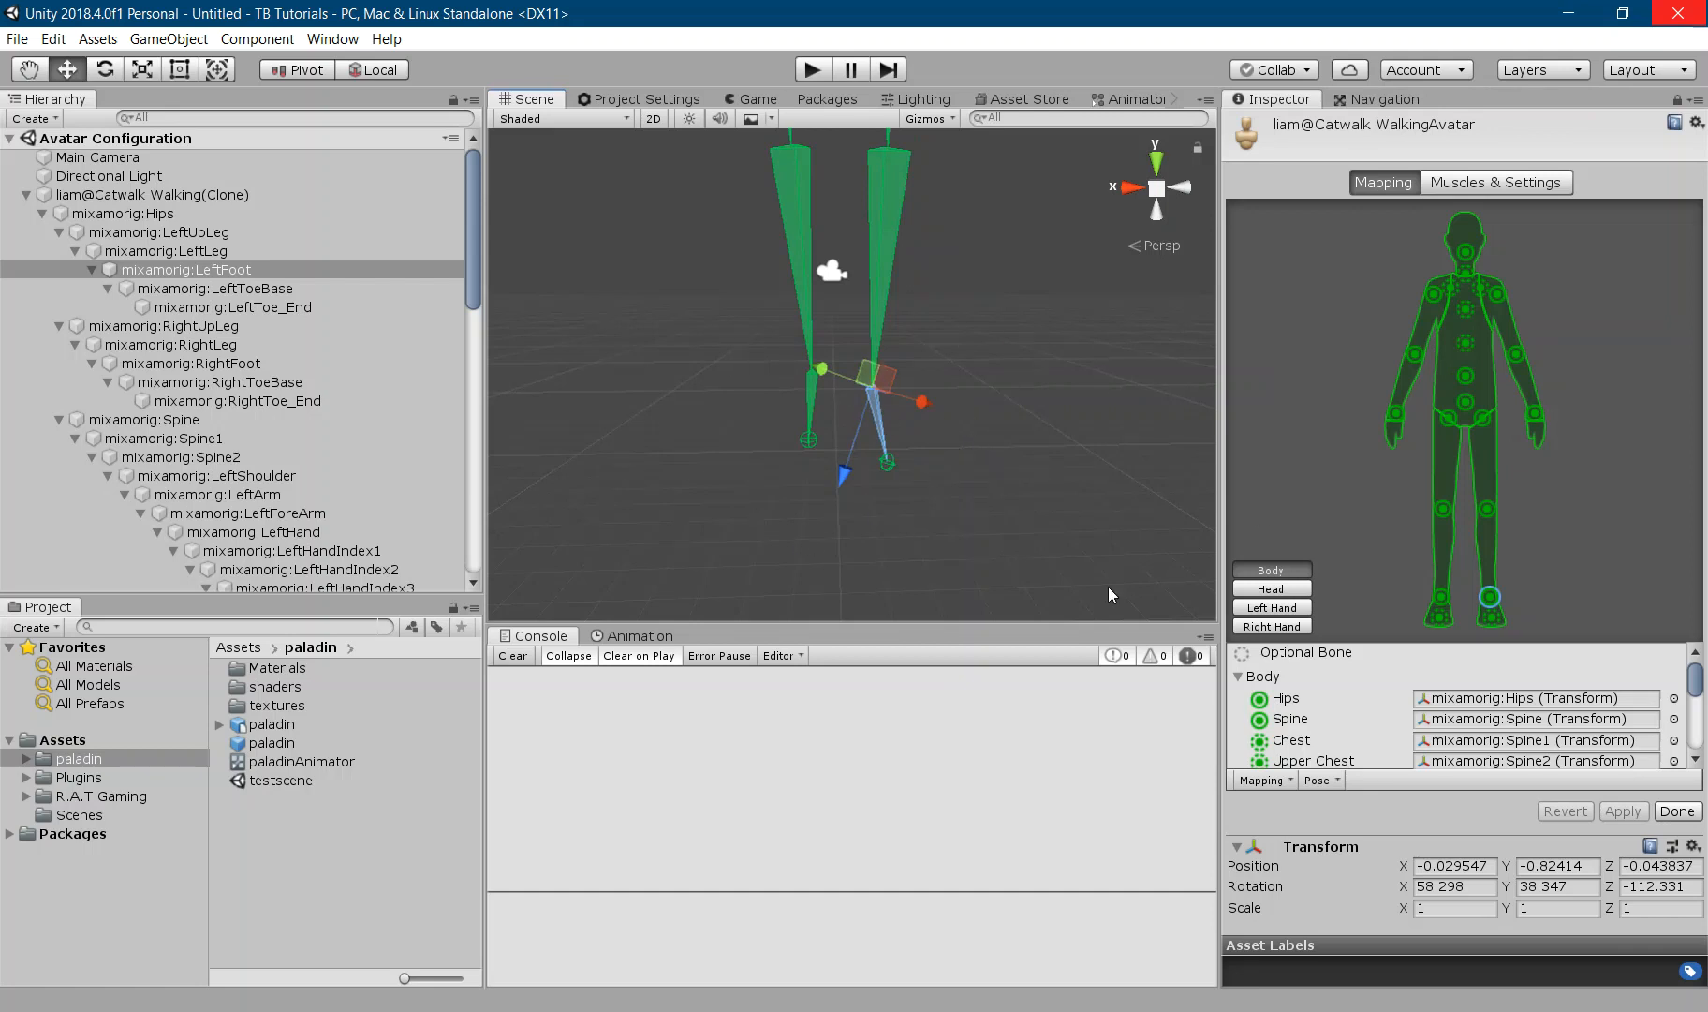
- Copy the right foot bone's Z rotation of 3.535 onto the left foot bone
{"action": "left_click", "coordinate": [816, 393]}
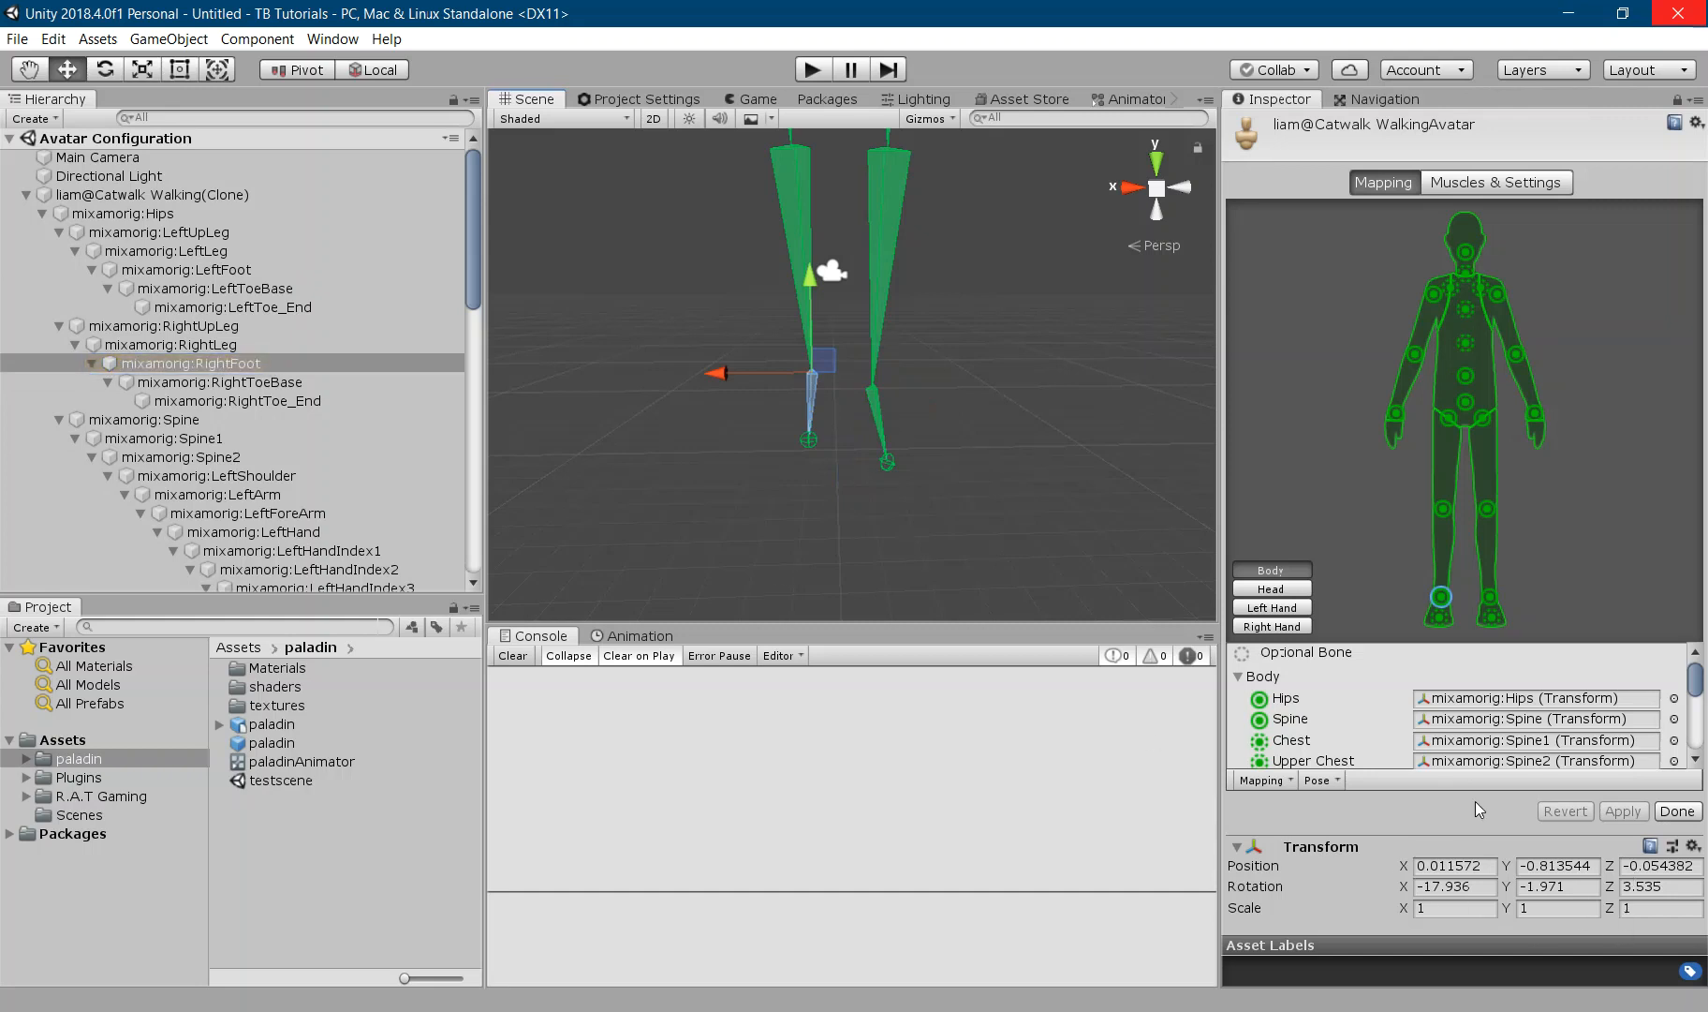
{"action": "left_click", "coordinate": [1651, 881]}
{"action": "key", "text": "ctrl+c"}
{"action": "left_click", "coordinate": [874, 412]}
{"action": "left_click", "coordinate": [1658, 886]}
{"action": "key", "text": "ctrl+v"}
- Set the left foot bone's Y rotation to the right foot's value, -1.971
{"action": "left_click_drag", "start_coordinate": [971, 449], "coordinate": [794, 405], "text": "alt"}
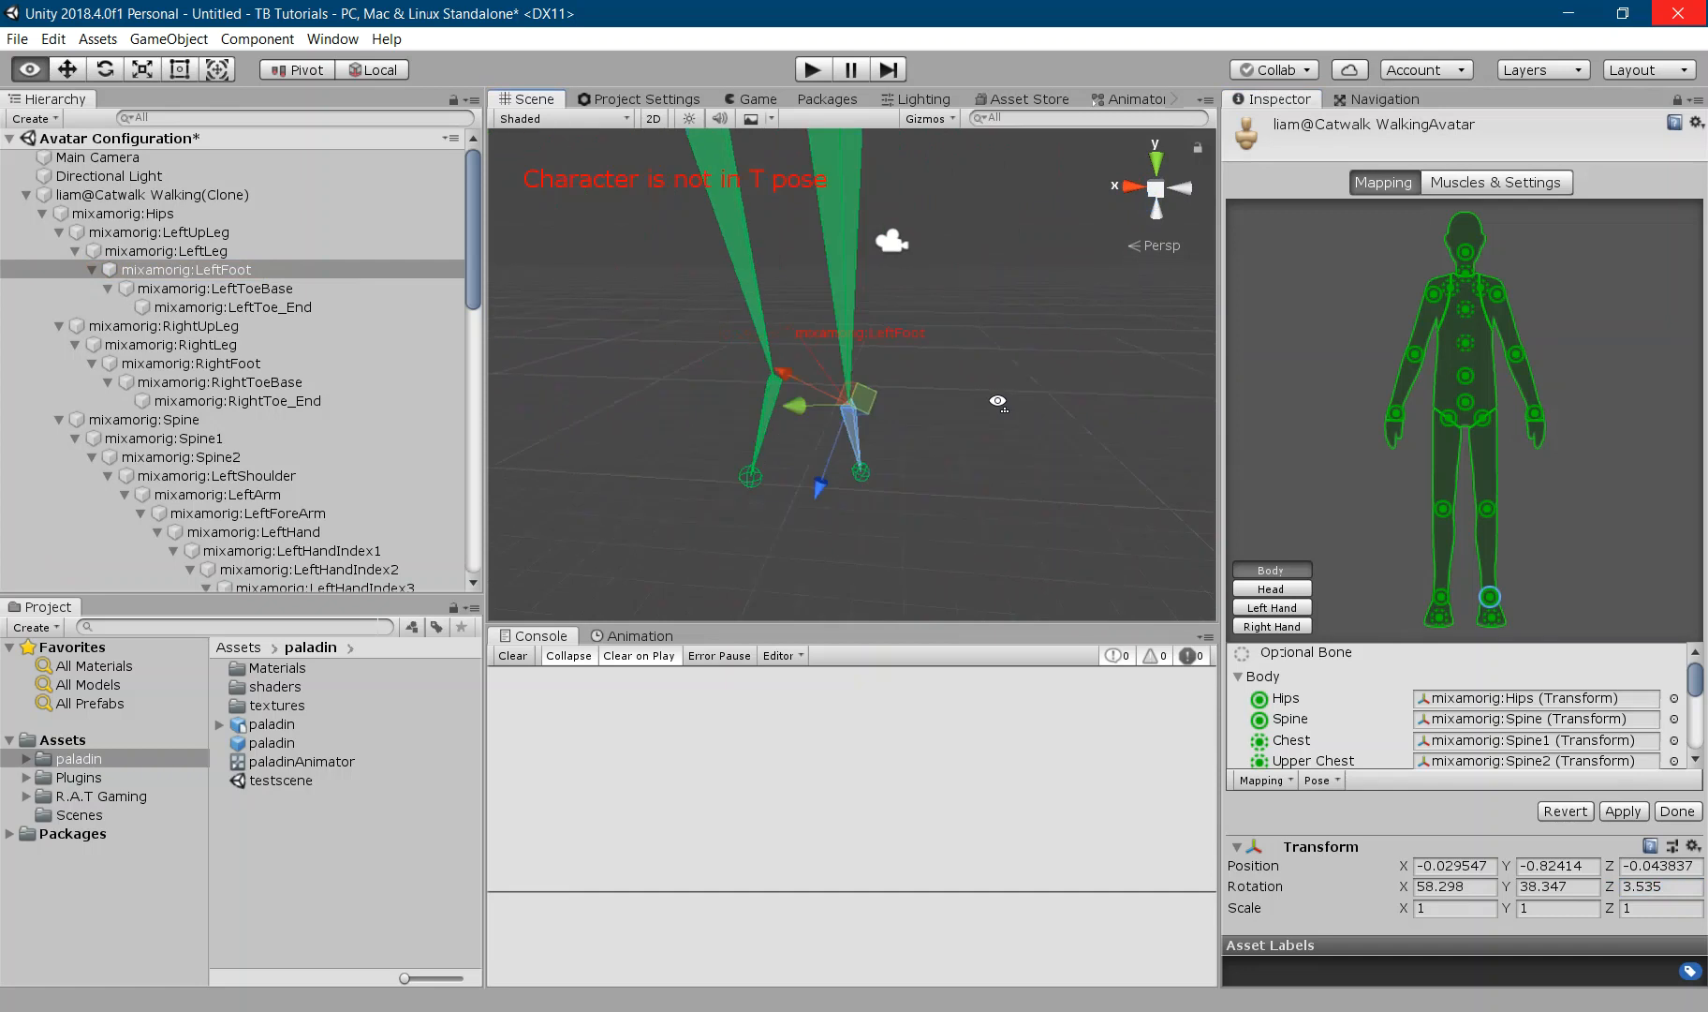
{"action": "left_click", "coordinate": [760, 425]}
{"action": "left_click", "coordinate": [1569, 890]}
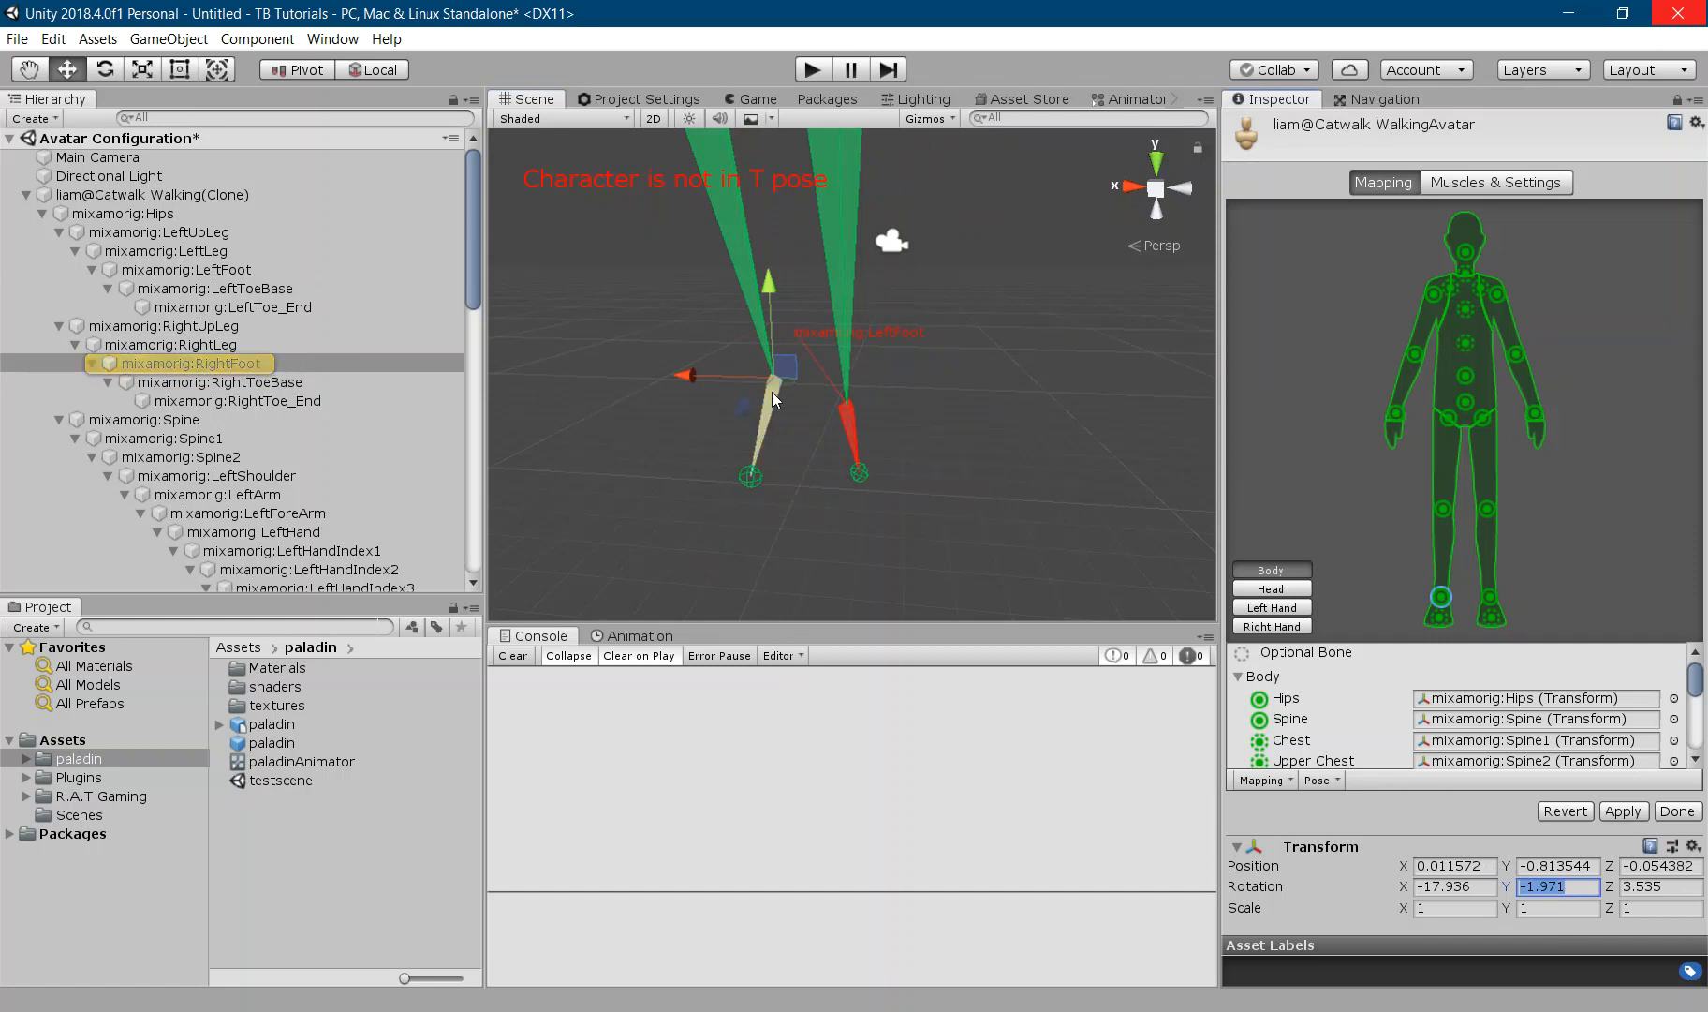
{"action": "left_click_drag", "start_coordinate": [818, 454], "coordinate": [889, 507], "text": "alt"}
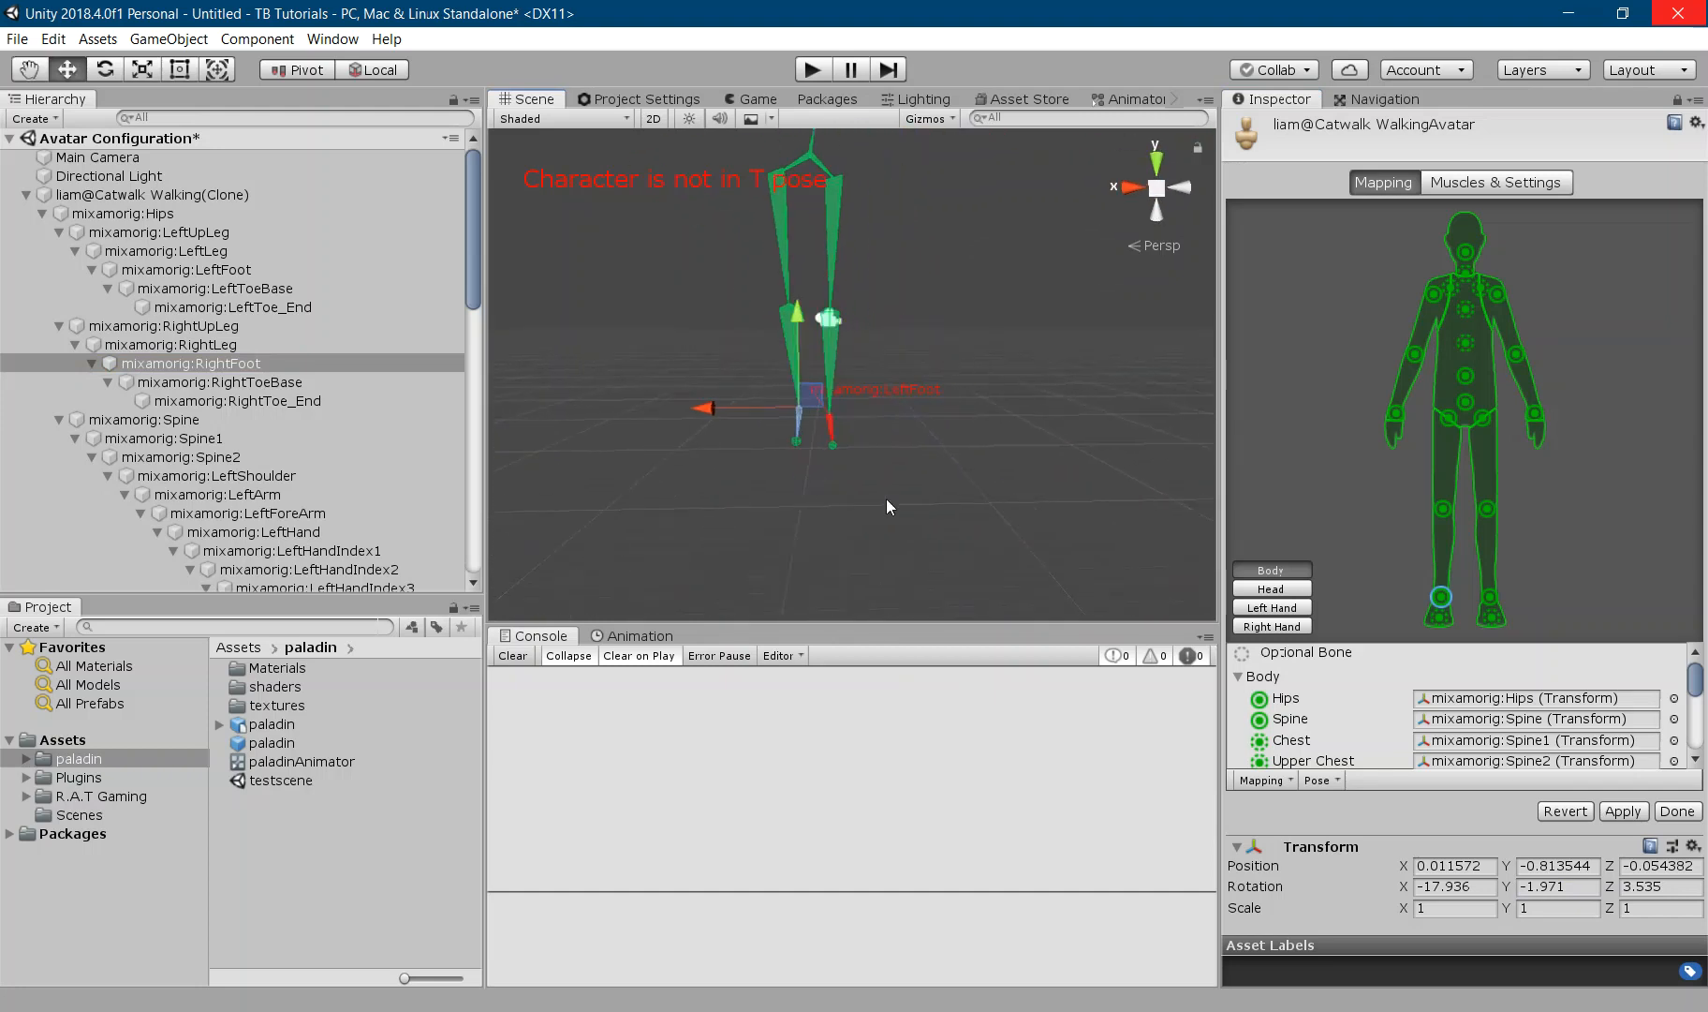
{"action": "left_click", "coordinate": [828, 428]}
{"action": "left_click", "coordinate": [1526, 885]}
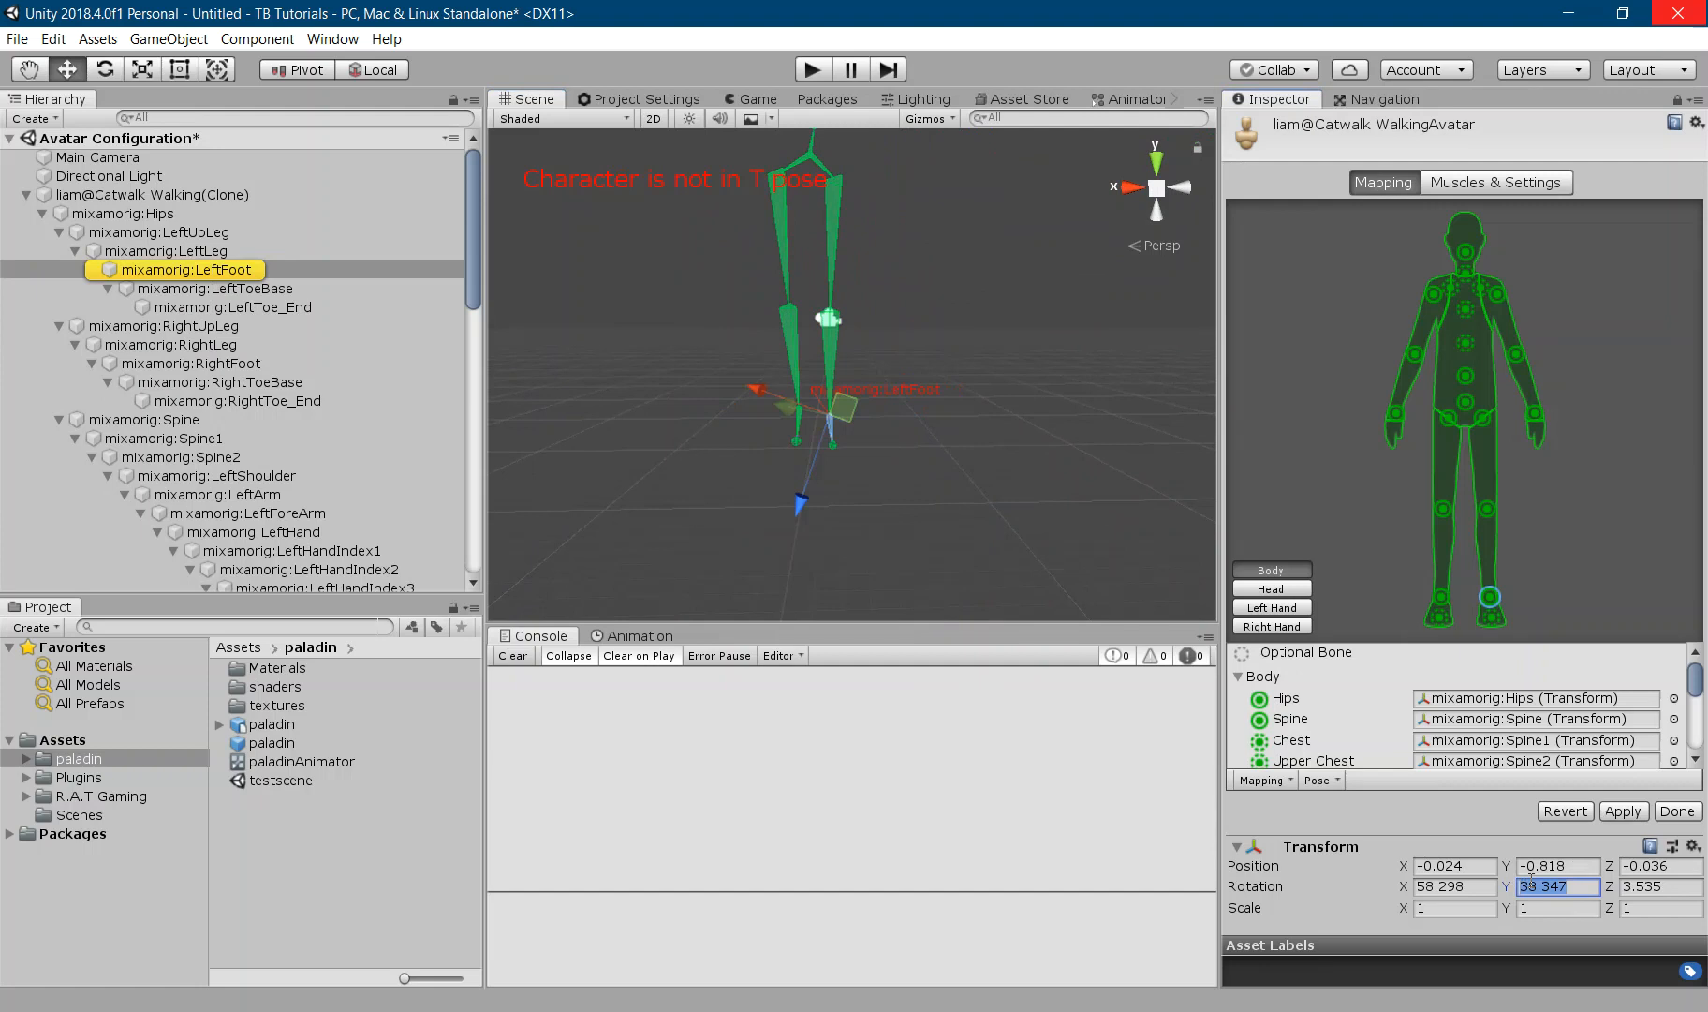
{"action": "type", "text": "-1.971"}
- Set the left foot bone's X rotation to the right foot's value, -17.936
{"action": "mouse_move", "coordinate": [918, 449]}
{"action": "right_mouse_down"}
{"action": "mouse_move", "coordinate": [843, 443]}
{"action": "mouse_move", "coordinate": [898, 439]}
{"action": "right_mouse_up"}
{"action": "left_click", "coordinate": [742, 425]}
{"action": "left_click", "coordinate": [1467, 884]}
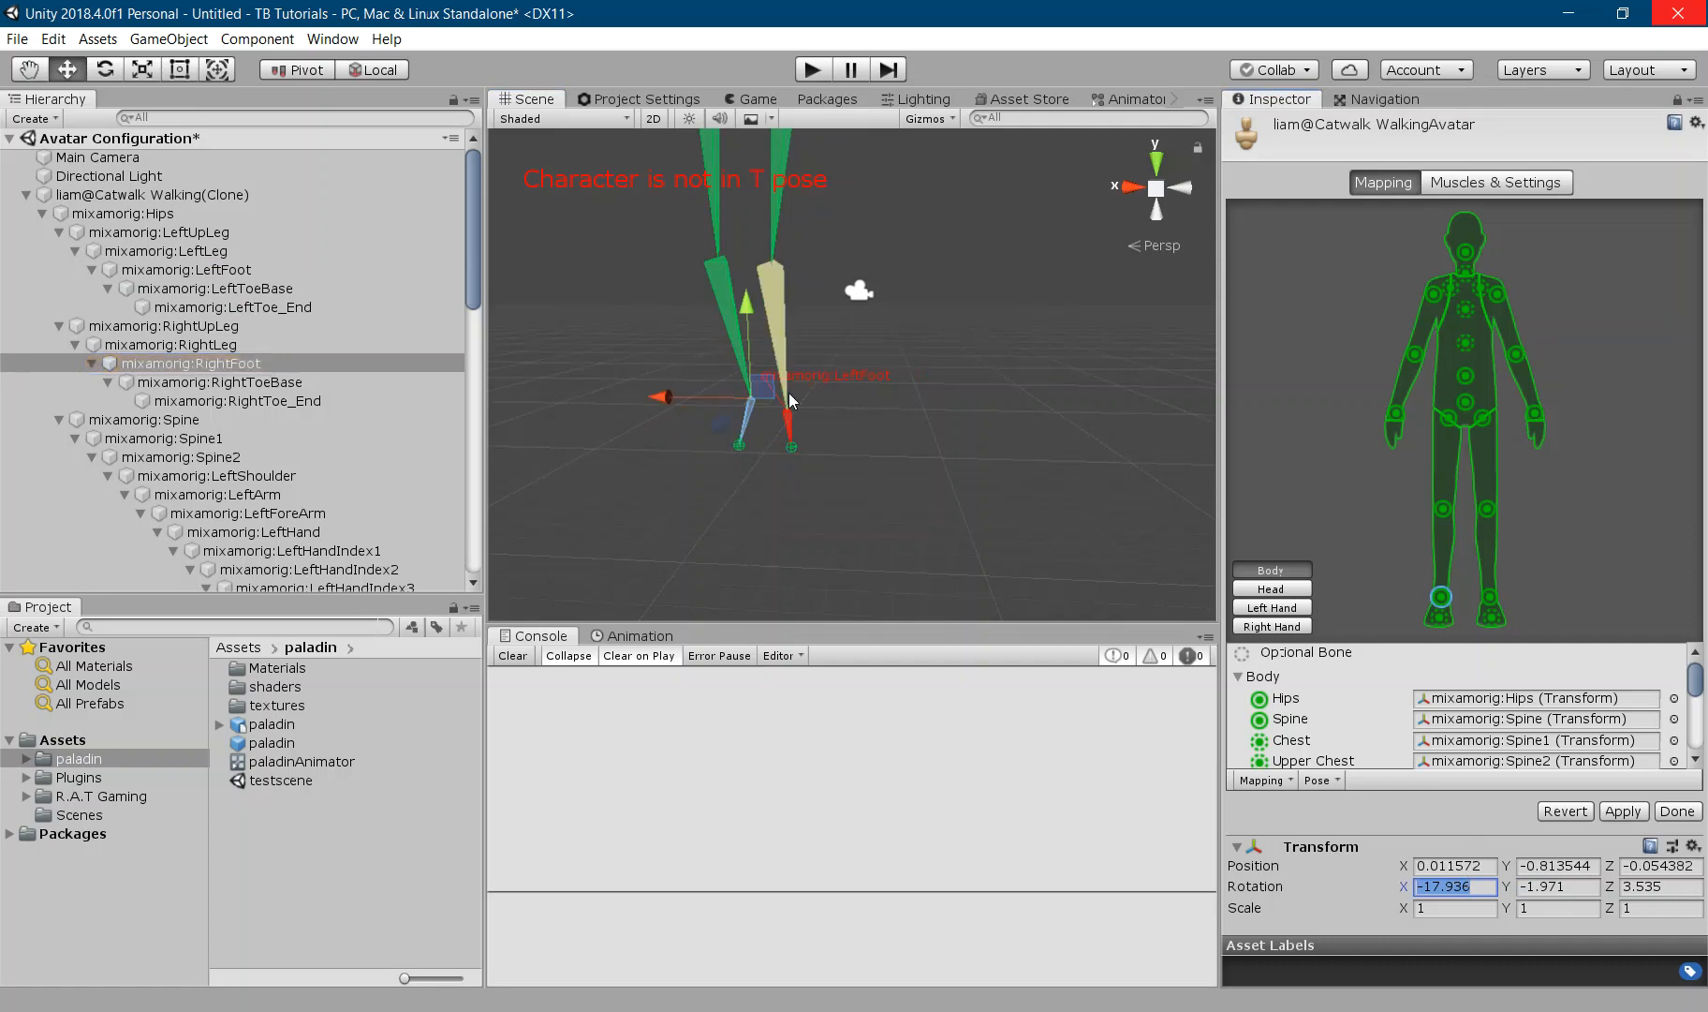
{"action": "left_click", "coordinate": [777, 445]}
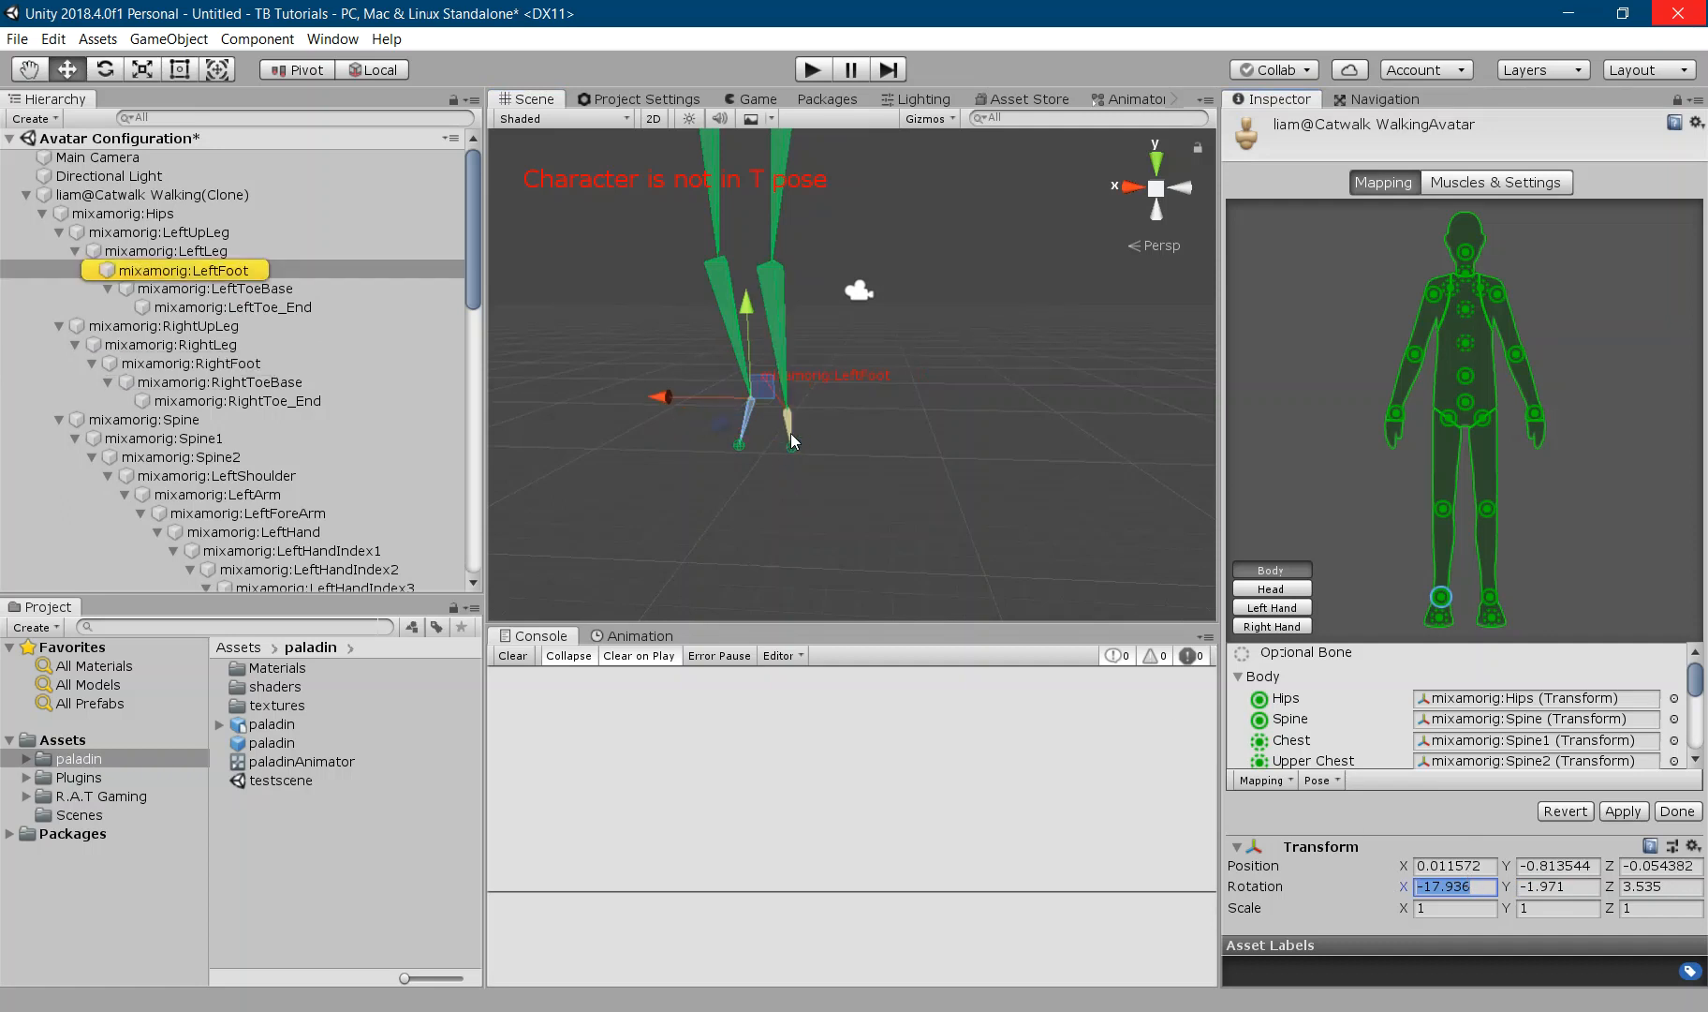
{"action": "left_click", "coordinate": [1448, 888]}
{"action": "type", "text": "-17.936"}
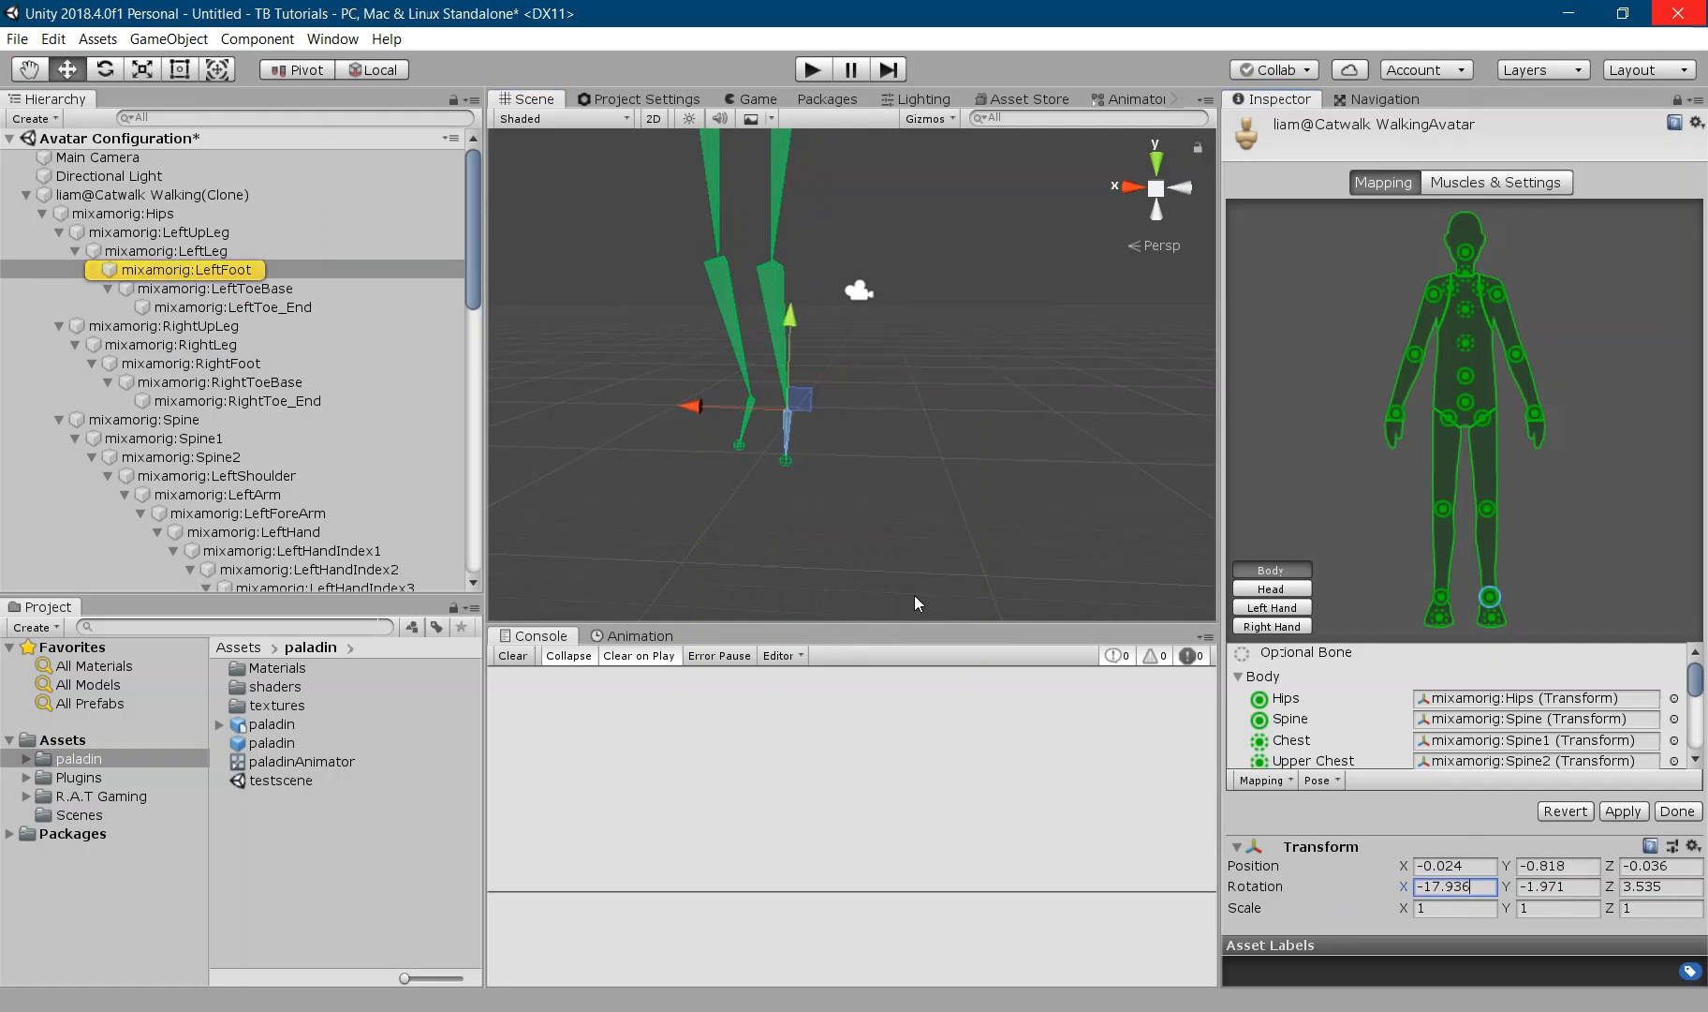
- Check the corrected foot pose, apply the avatar configuration changes and clear the console
{"action": "left_click_drag", "start_coordinate": [912, 342], "coordinate": [993, 440], "text": "alt"}
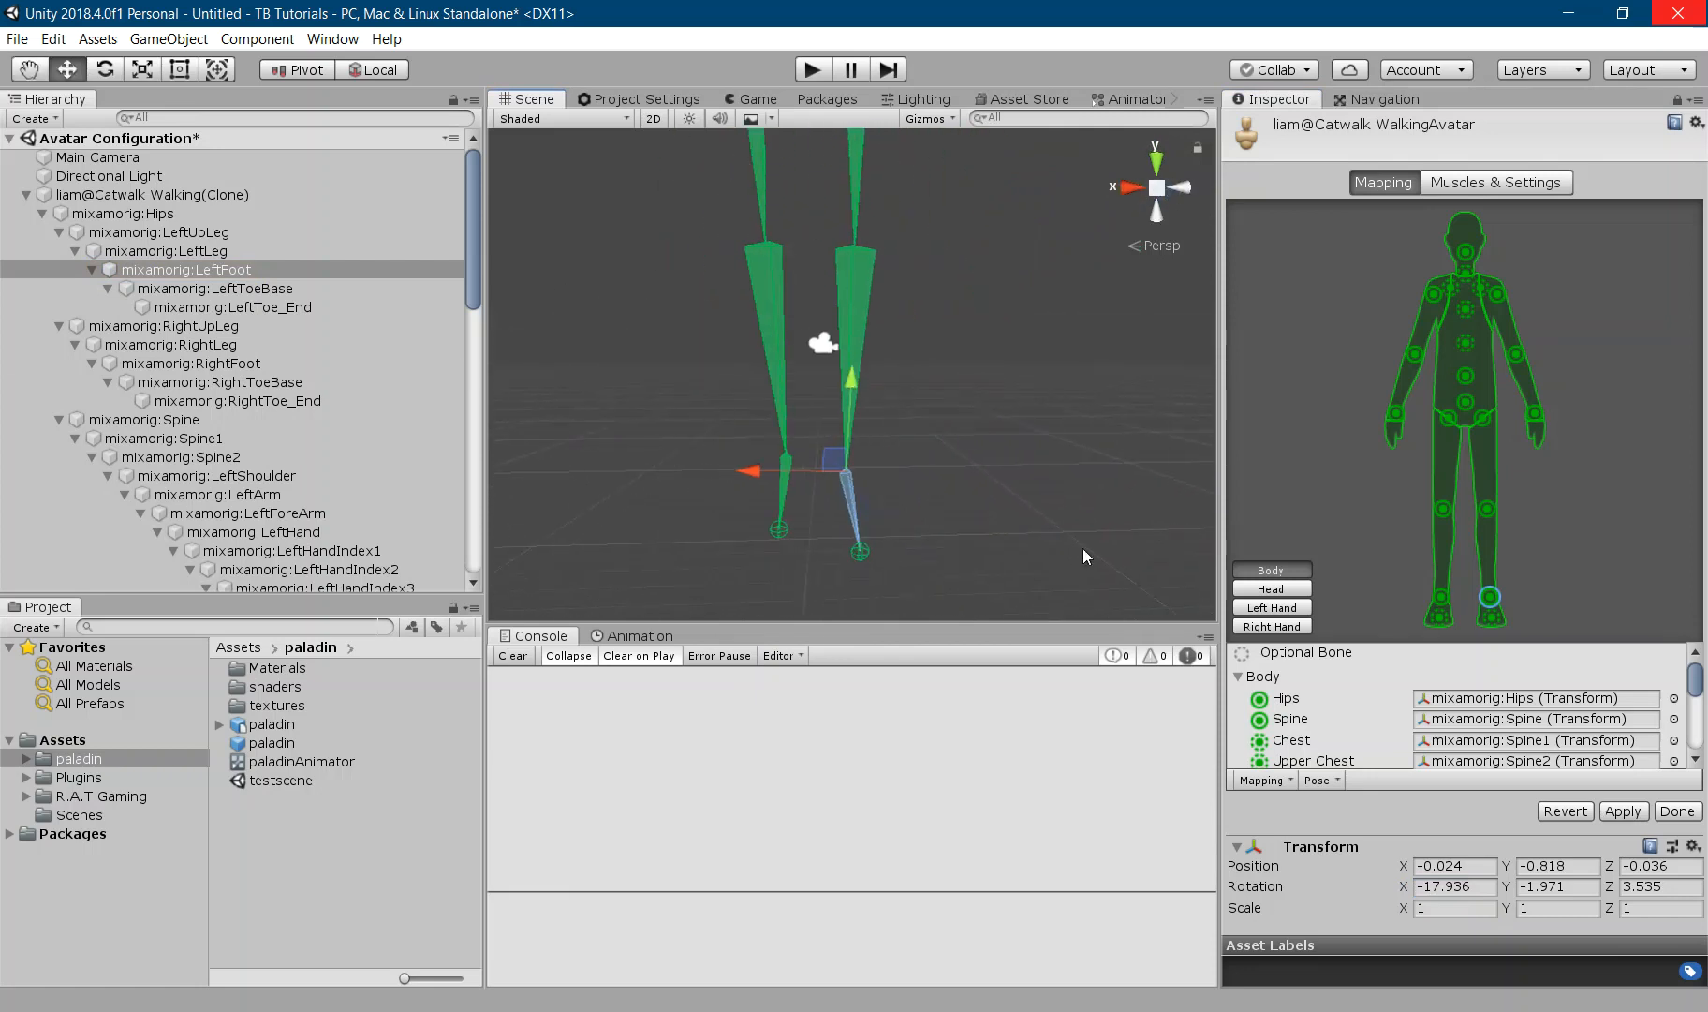
{"action": "left_click", "coordinate": [1626, 813]}
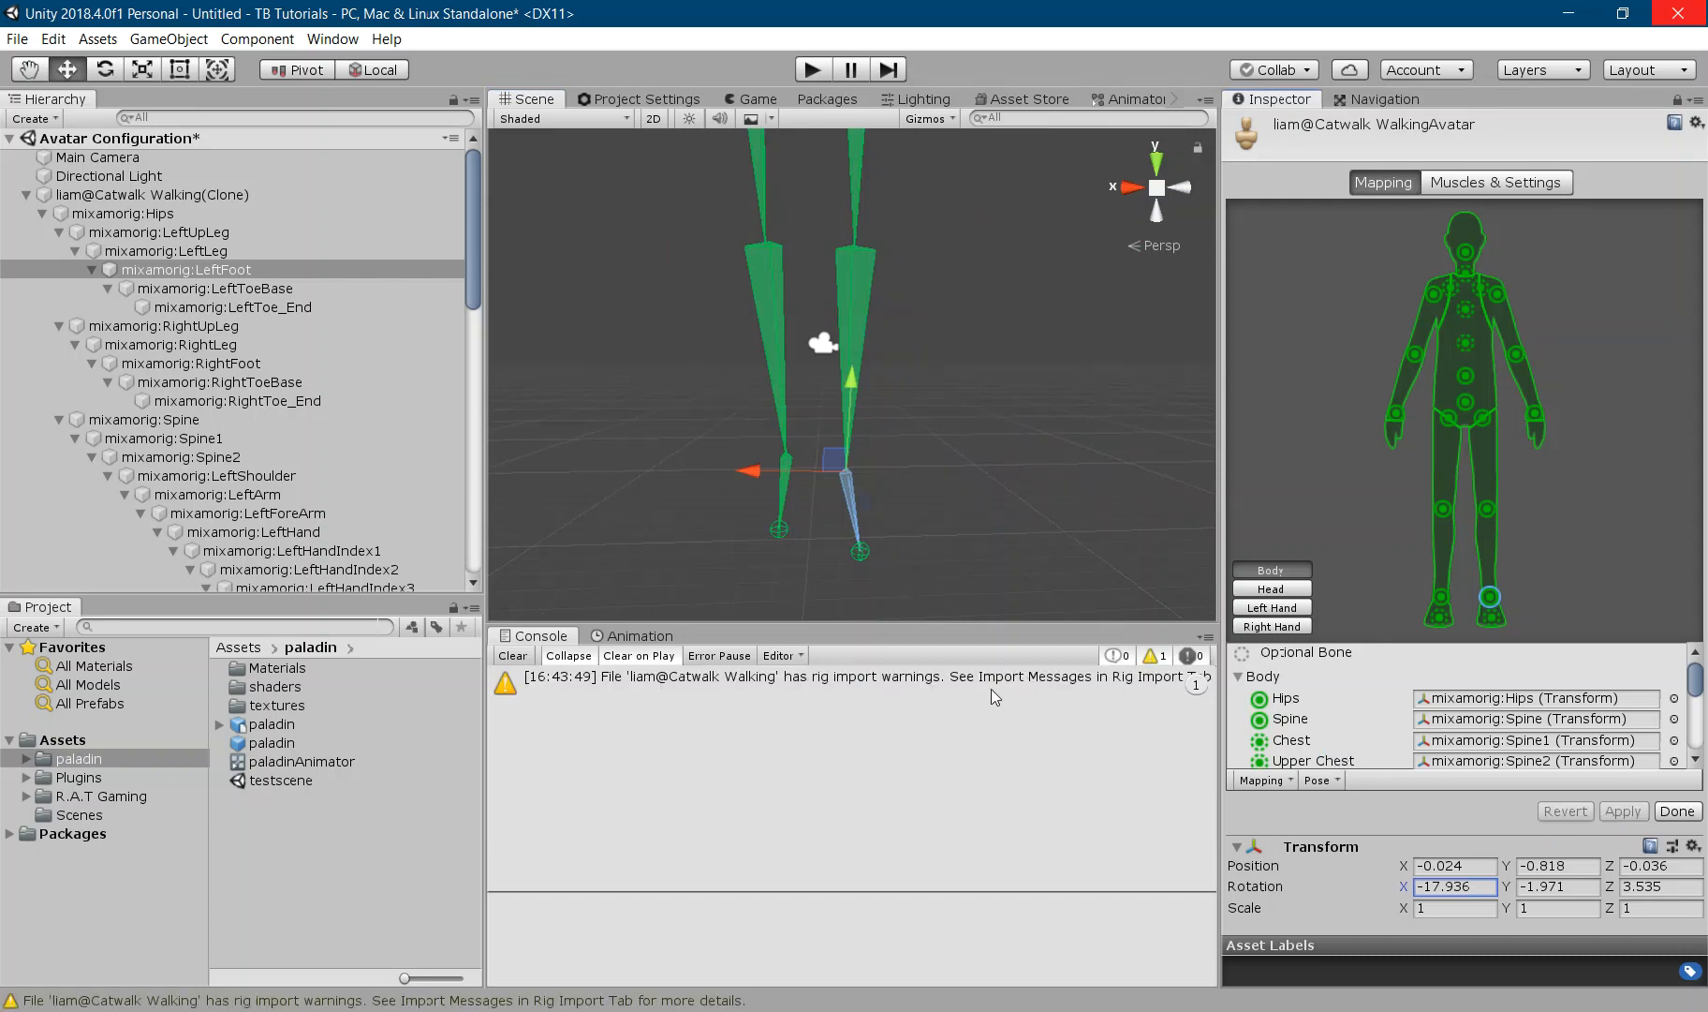
{"action": "left_click", "coordinate": [513, 655]}
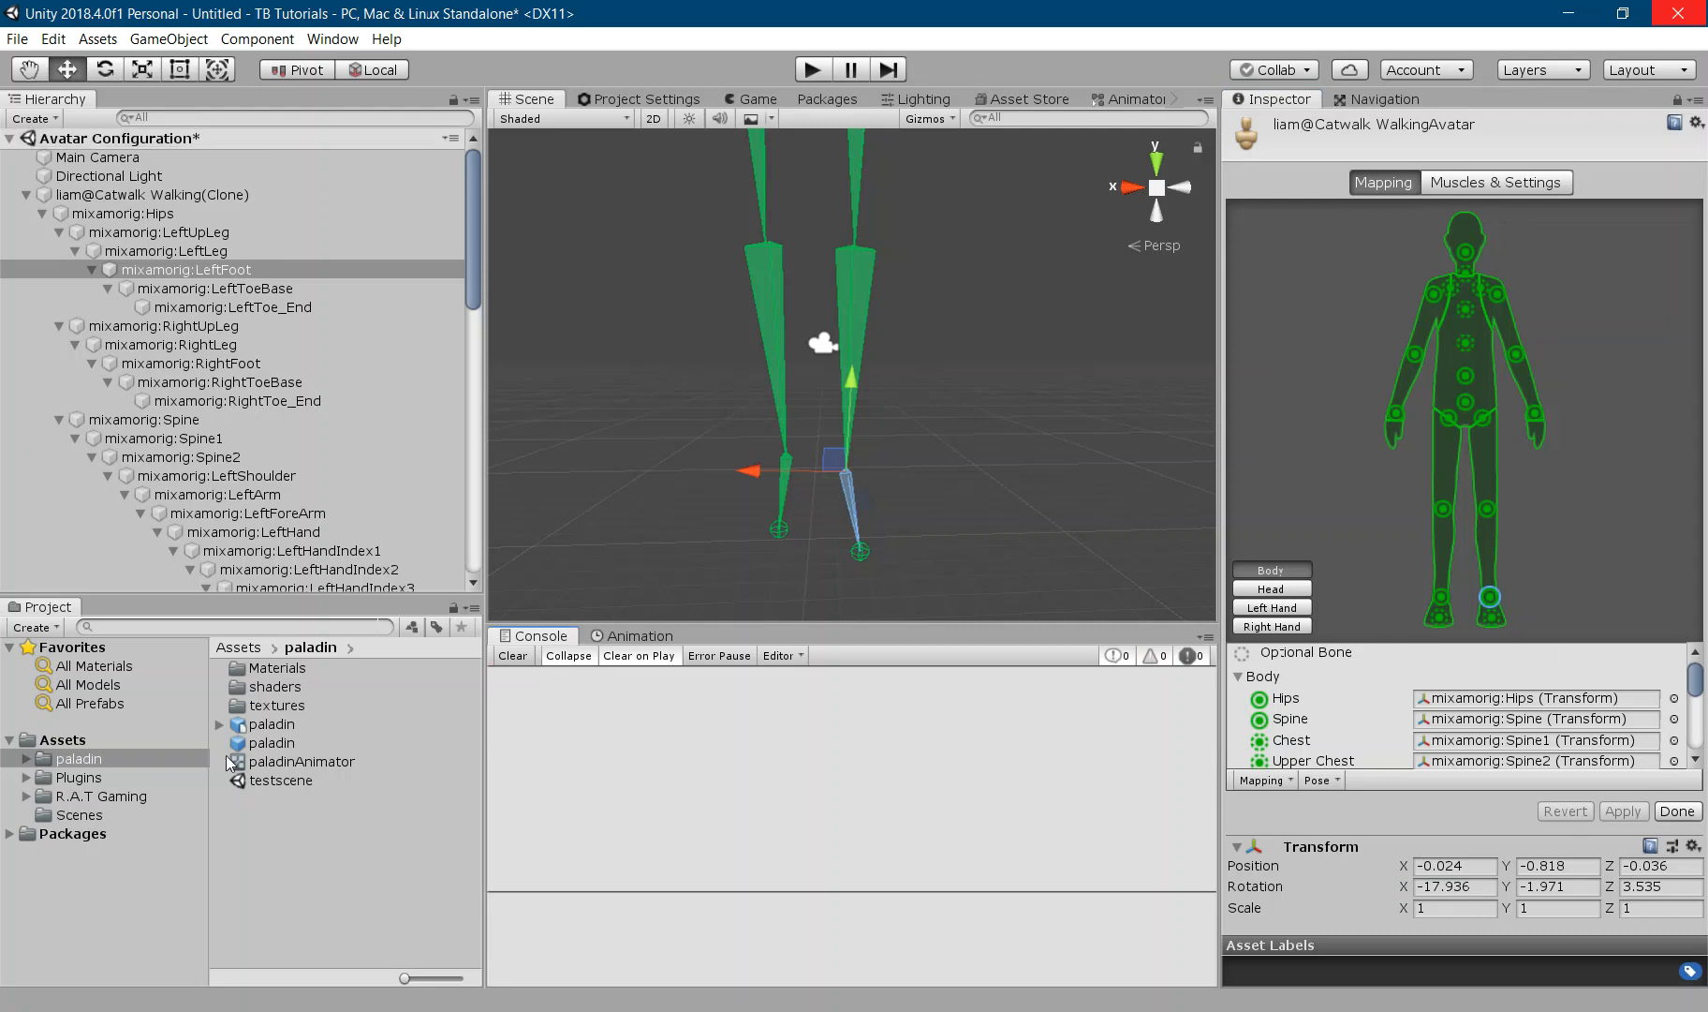
- Reopen SampleScene from the Scenes folder without saving the untitled avatar configuration scene
{"action": "left_click", "coordinate": [37, 816]}
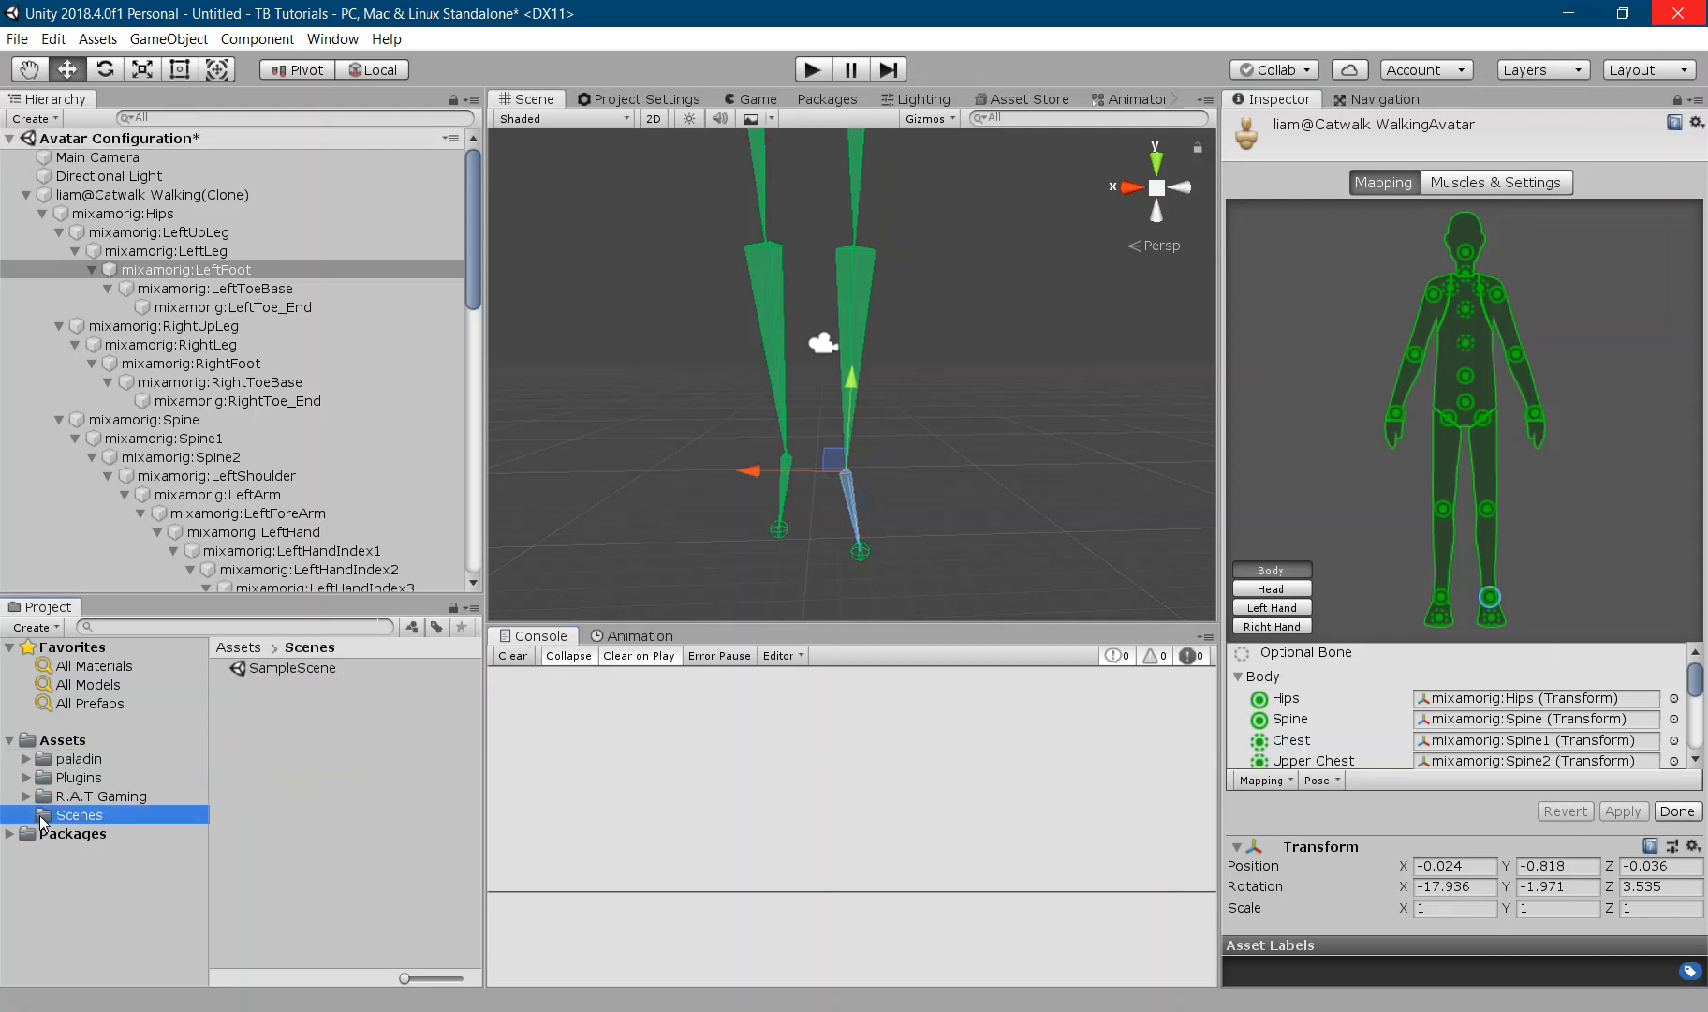
{"action": "left_click", "coordinate": [257, 673]}
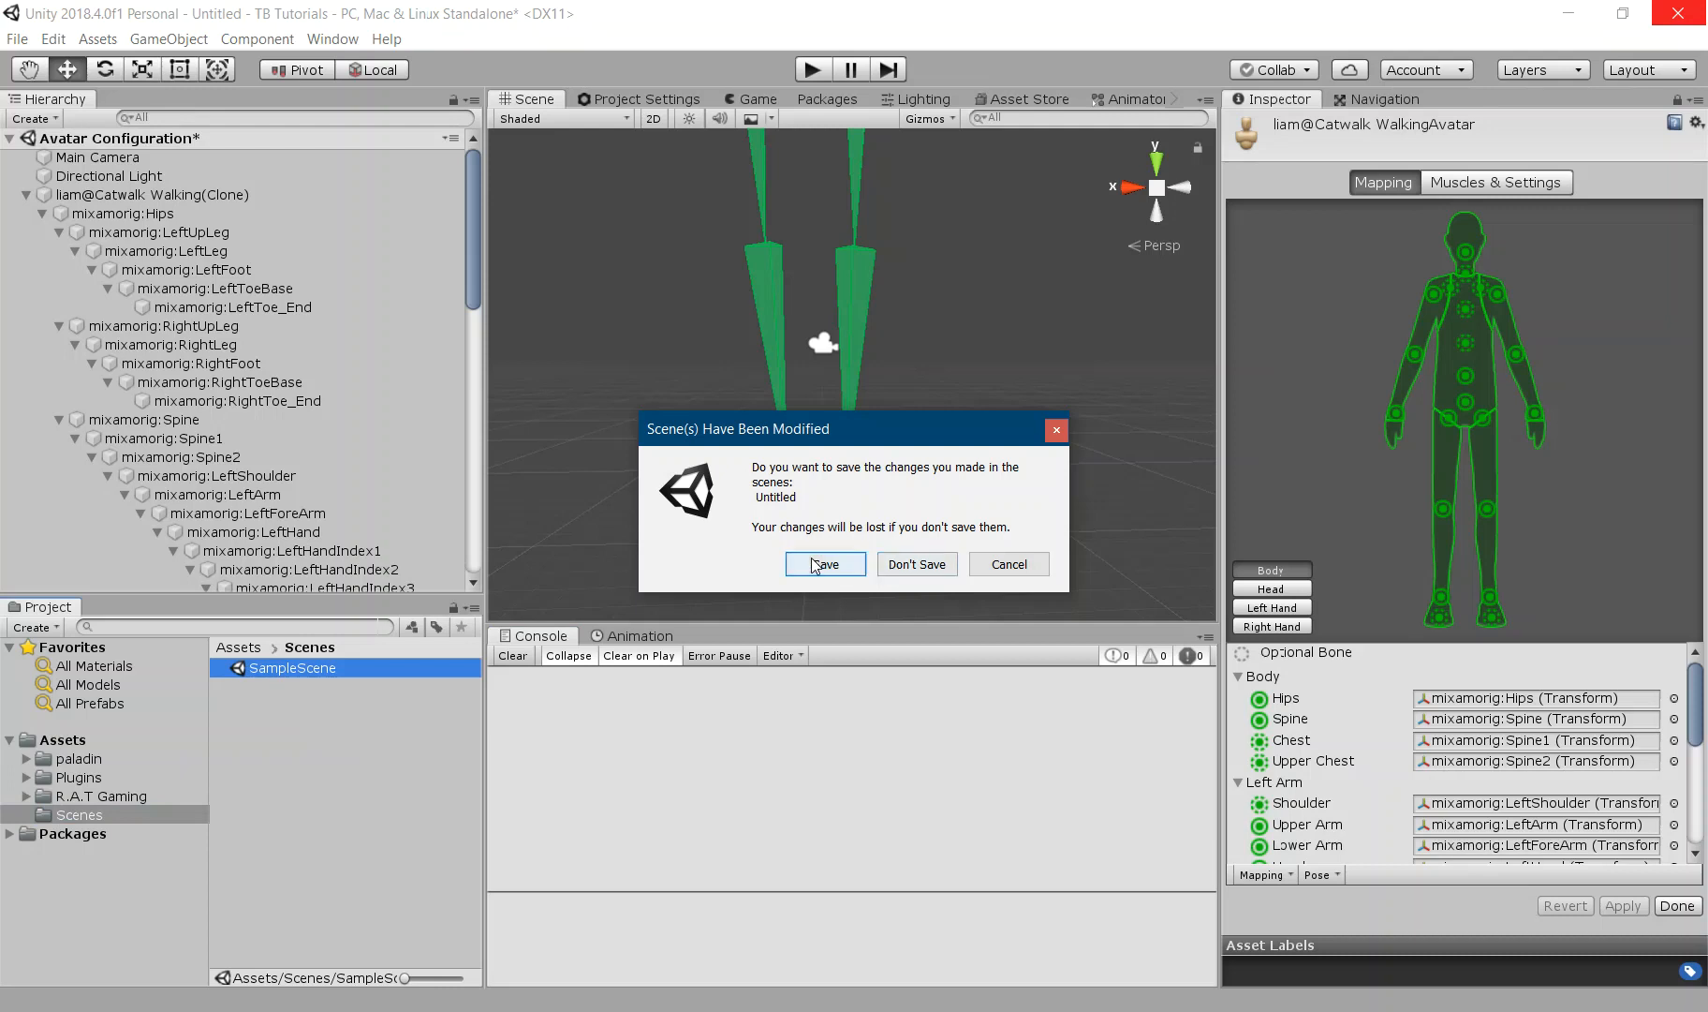
{"action": "left_click", "coordinate": [914, 565]}
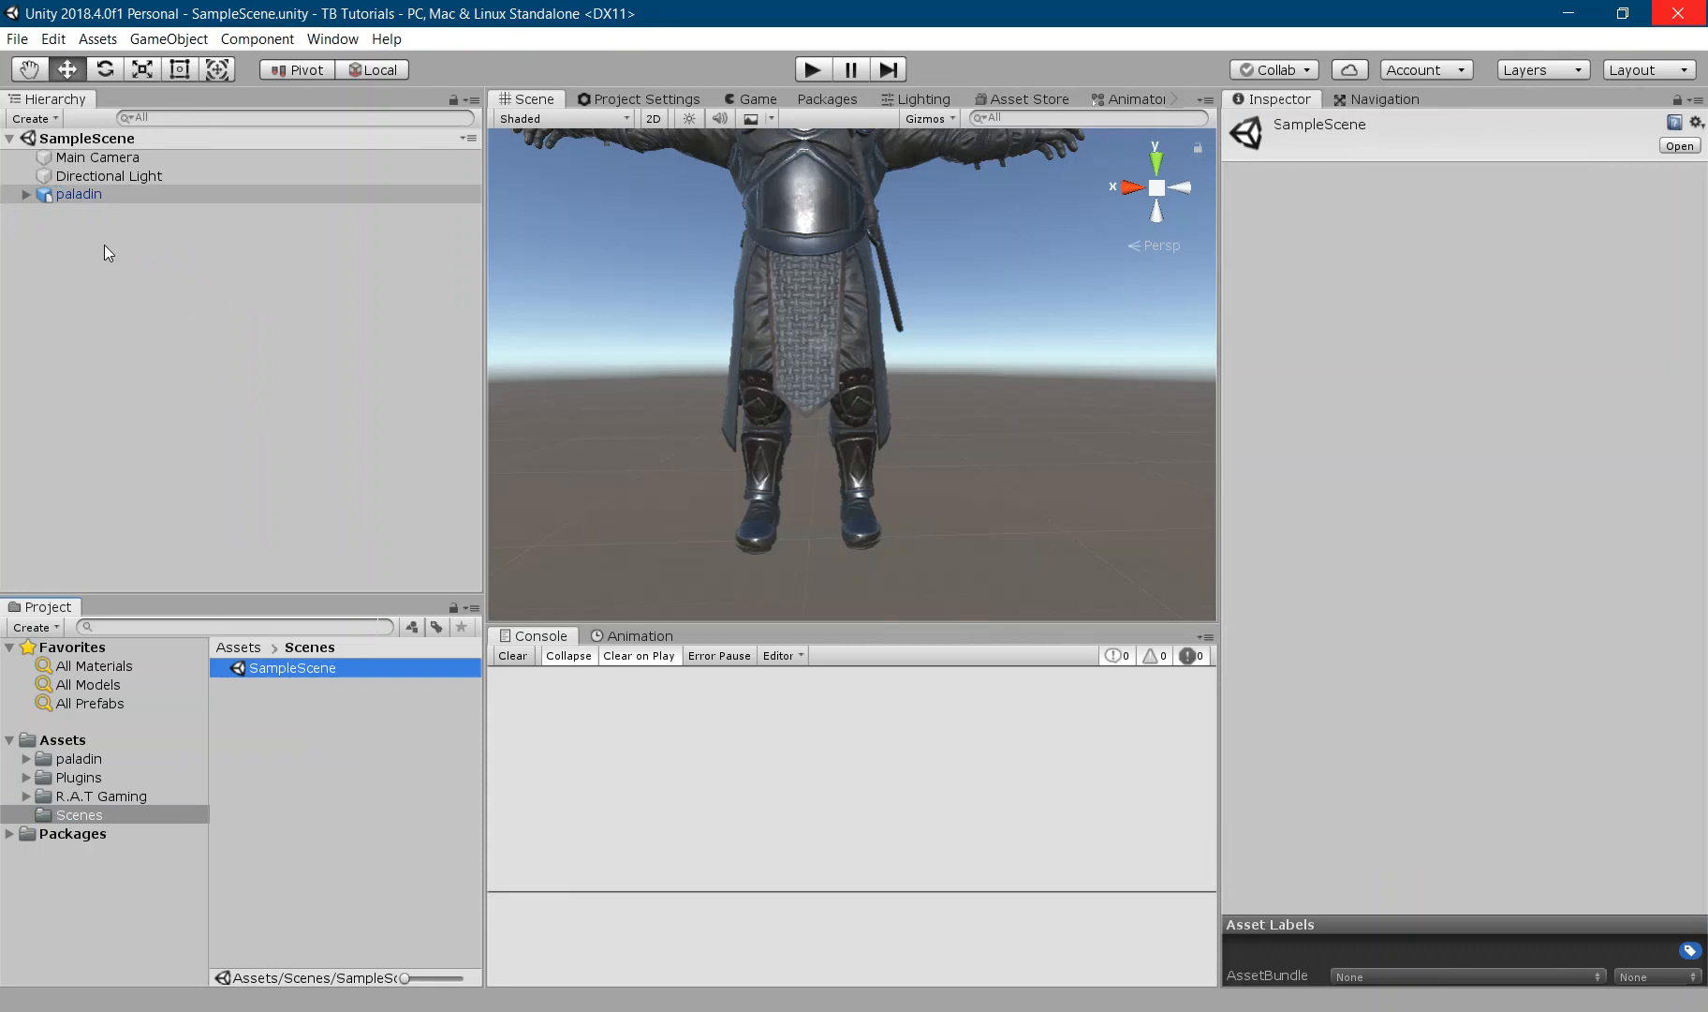
- Select the liam@Catwalk Walking asset in Assets and read the import messages in its rig settings
{"action": "left_click", "coordinate": [64, 757]}
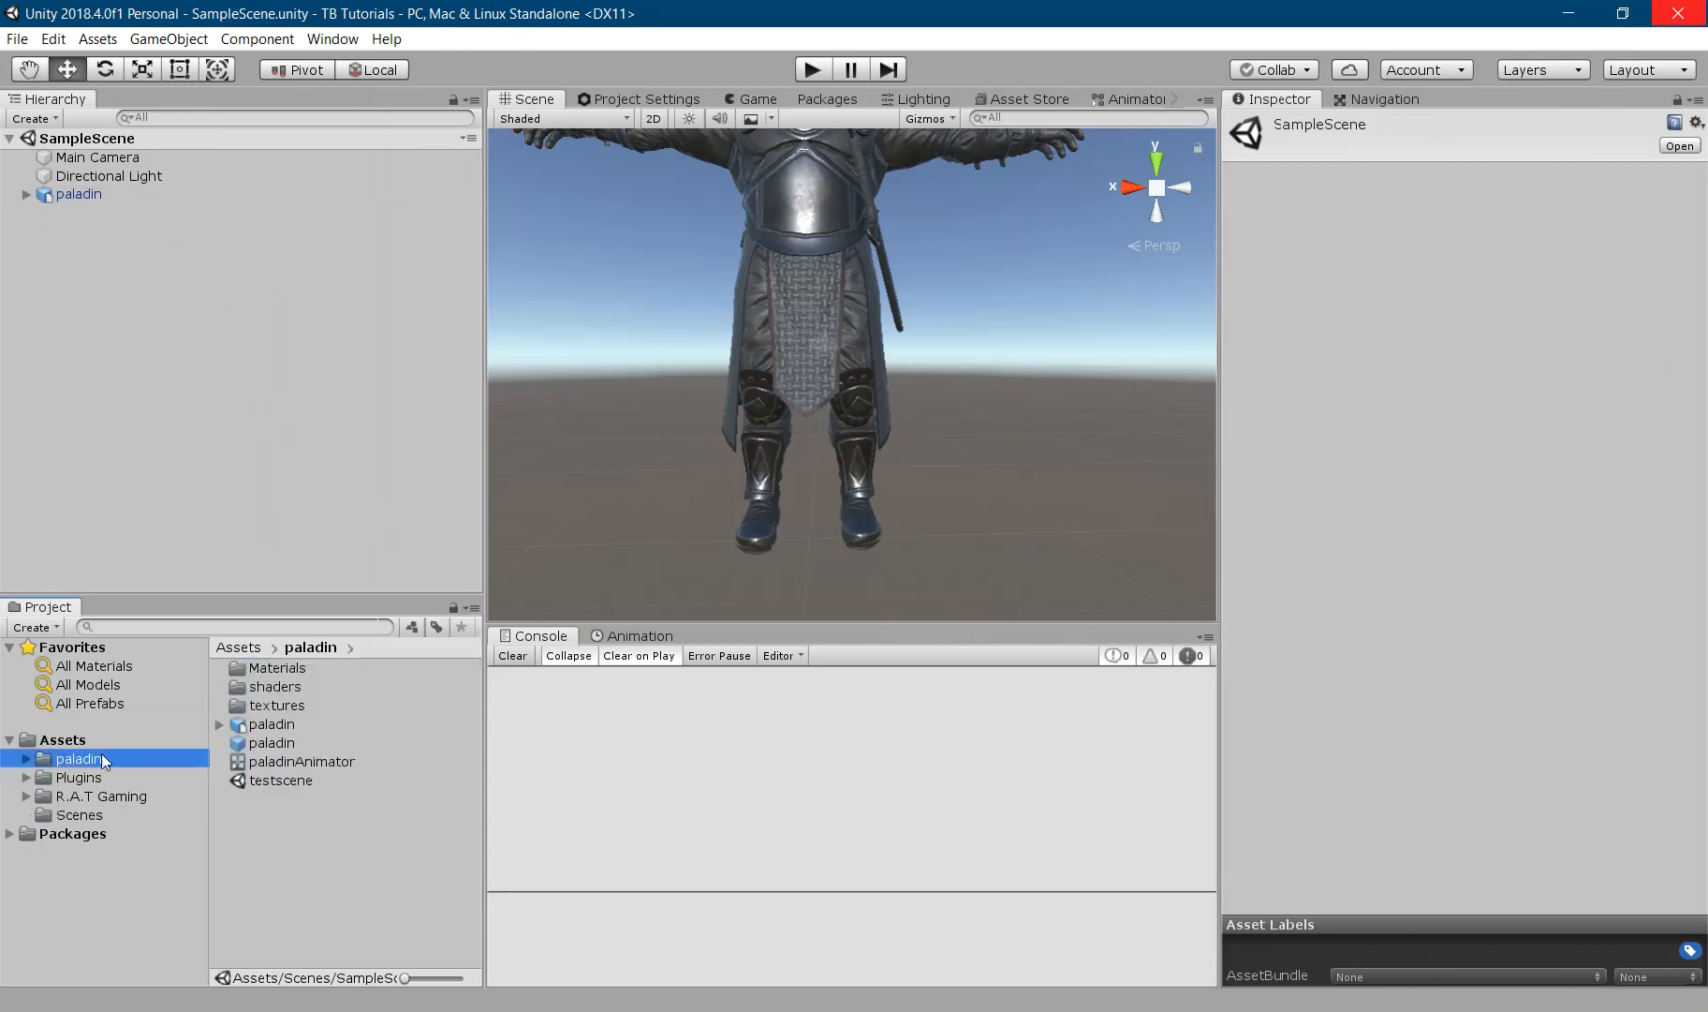
{"action": "left_click", "coordinate": [64, 739]}
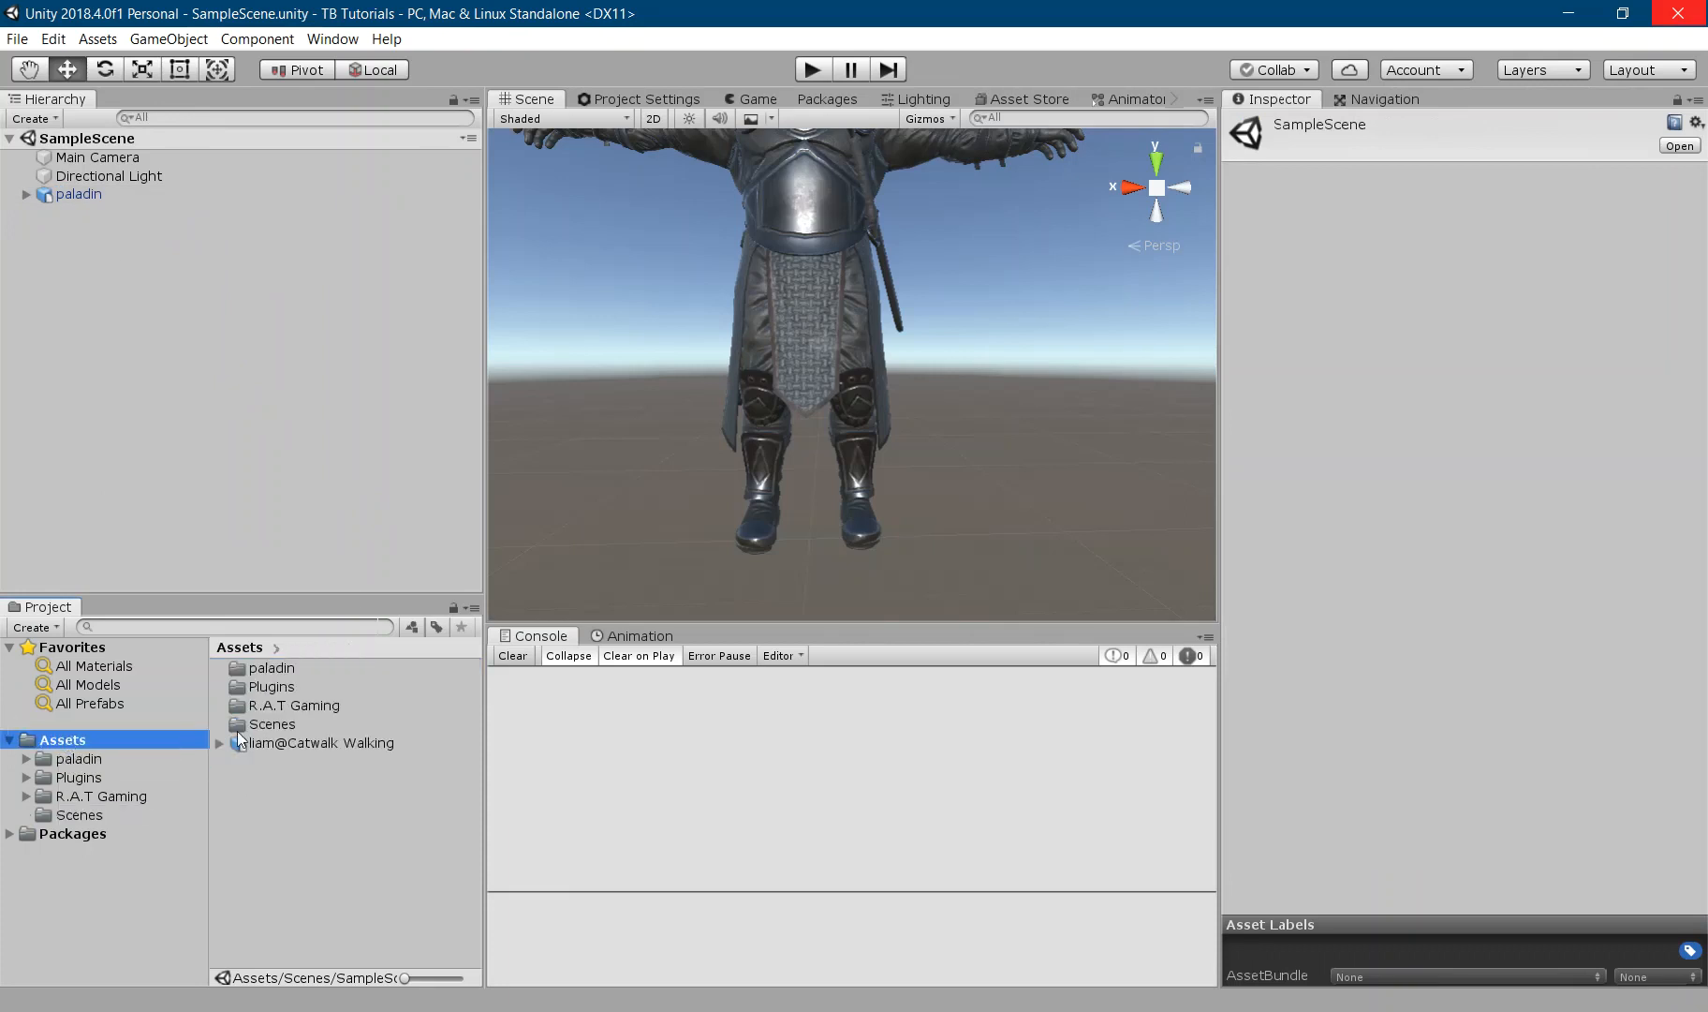
{"action": "left_click", "coordinate": [319, 742]}
{"action": "left_click", "coordinate": [1473, 194]}
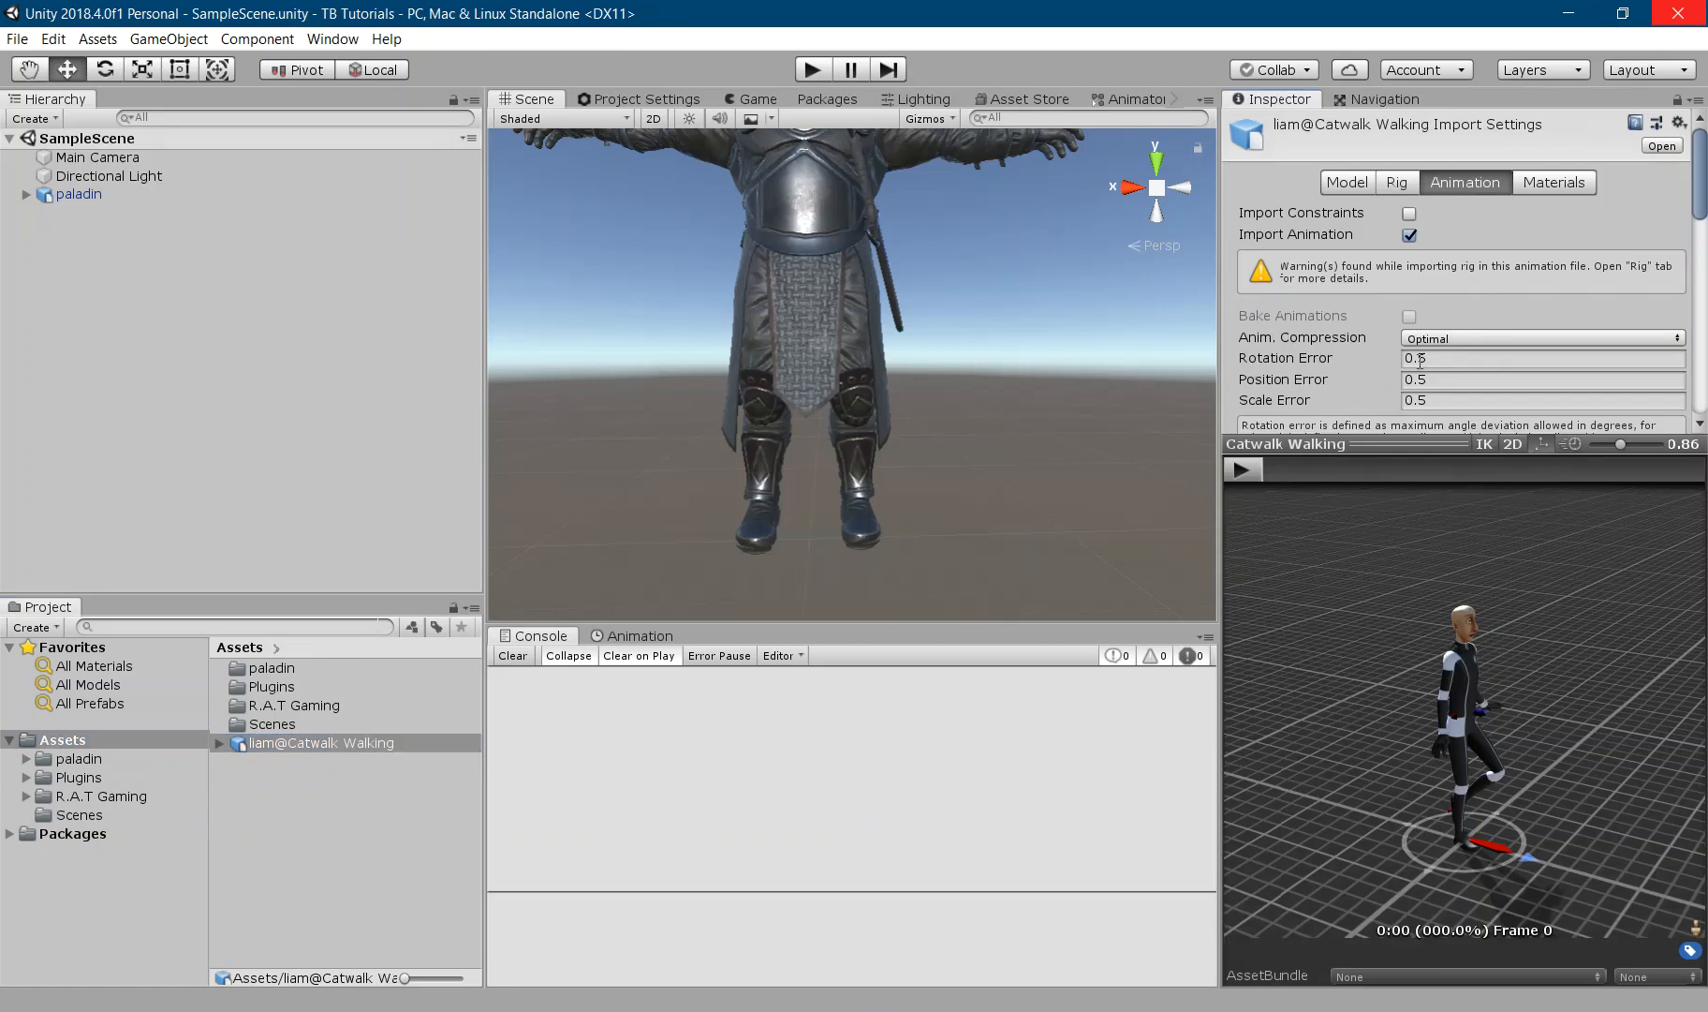
{"action": "left_click", "coordinate": [1410, 181]}
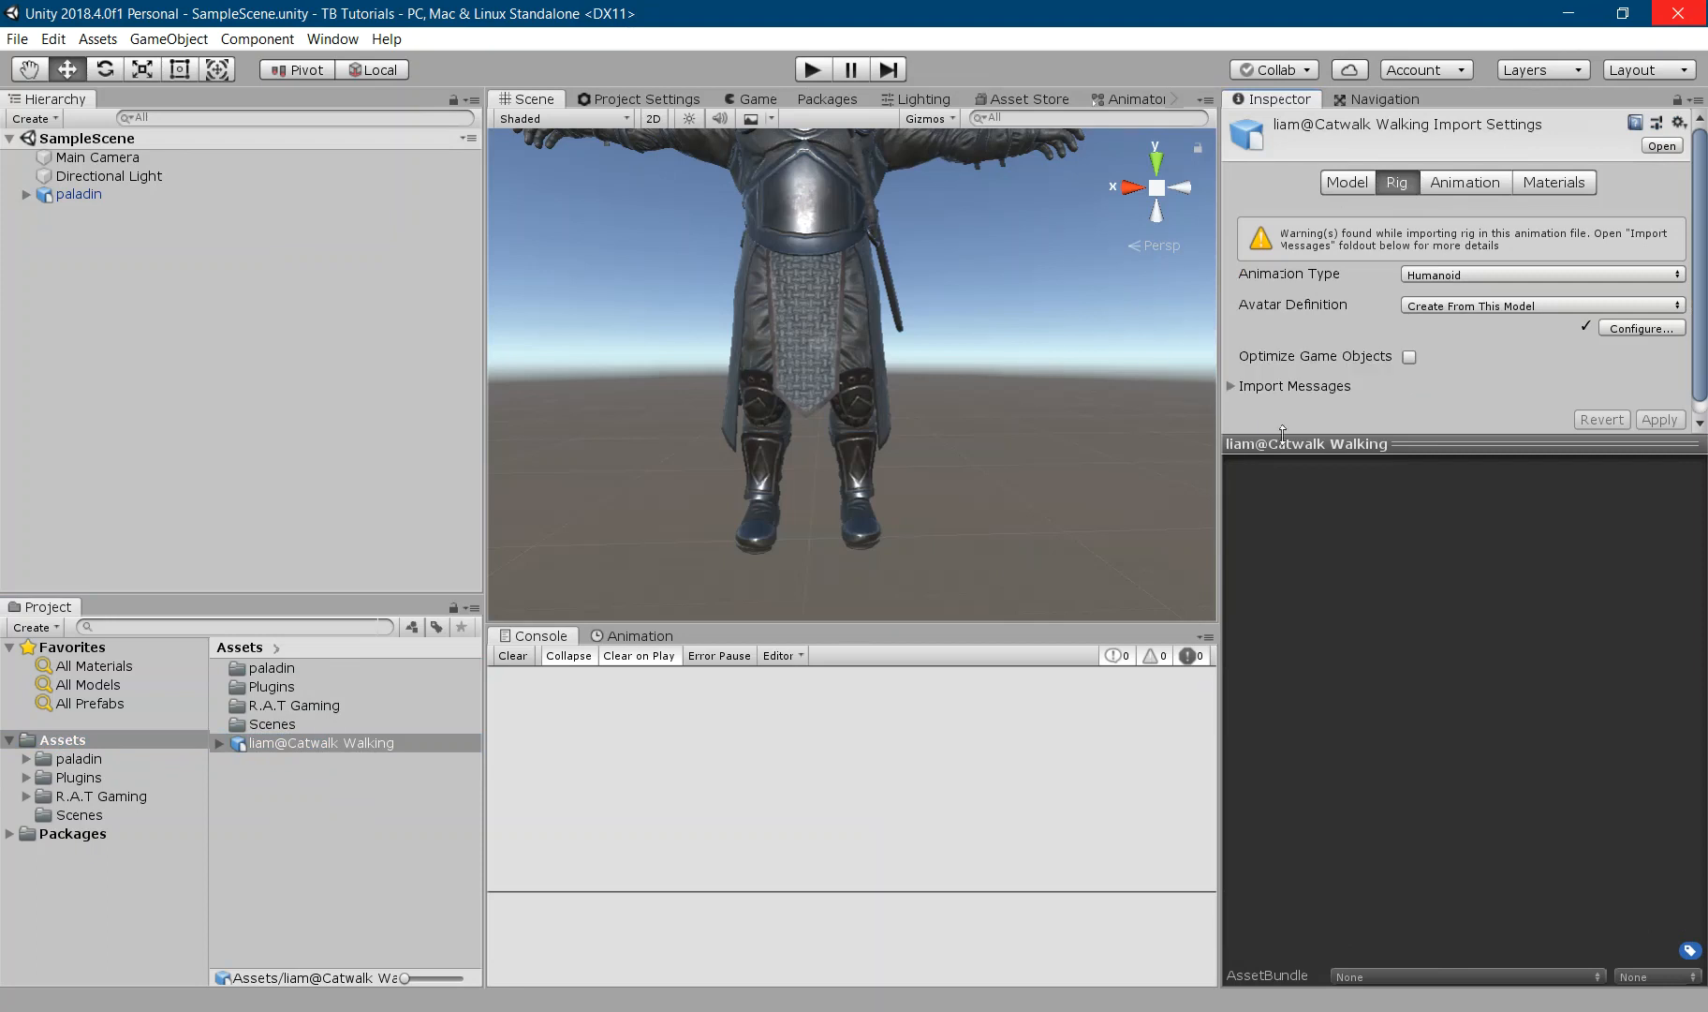
{"action": "left_click", "coordinate": [1233, 385]}
{"action": "scroll", "coordinate": [1346, 372], "scroll_direction": "down", "scroll_amount": 2}
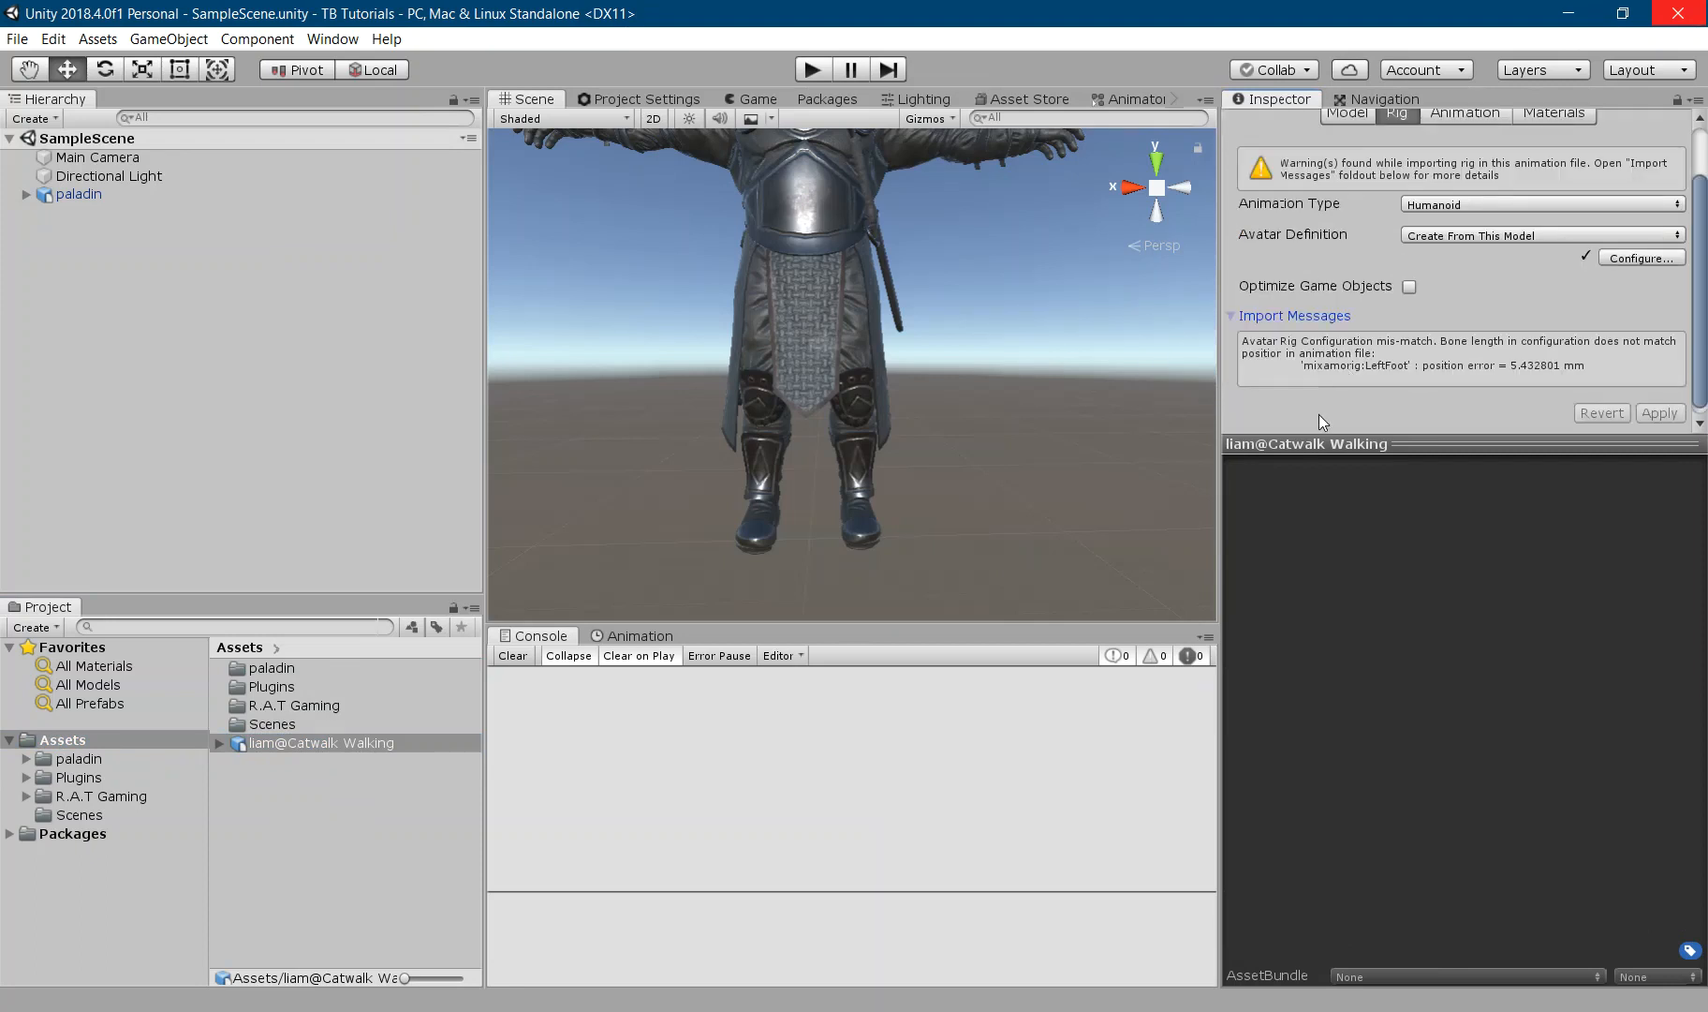
- Return to the asset's animation settings, play the clip on the default preview model and view it from several angles
{"action": "scroll", "coordinate": [1320, 419], "scroll_direction": "up", "scroll_amount": 2}
{"action": "left_click", "coordinate": [1426, 183]}
{"action": "left_click_drag", "start_coordinate": [1431, 672], "coordinate": [1329, 550]}
{"action": "left_click", "coordinate": [1246, 468]}
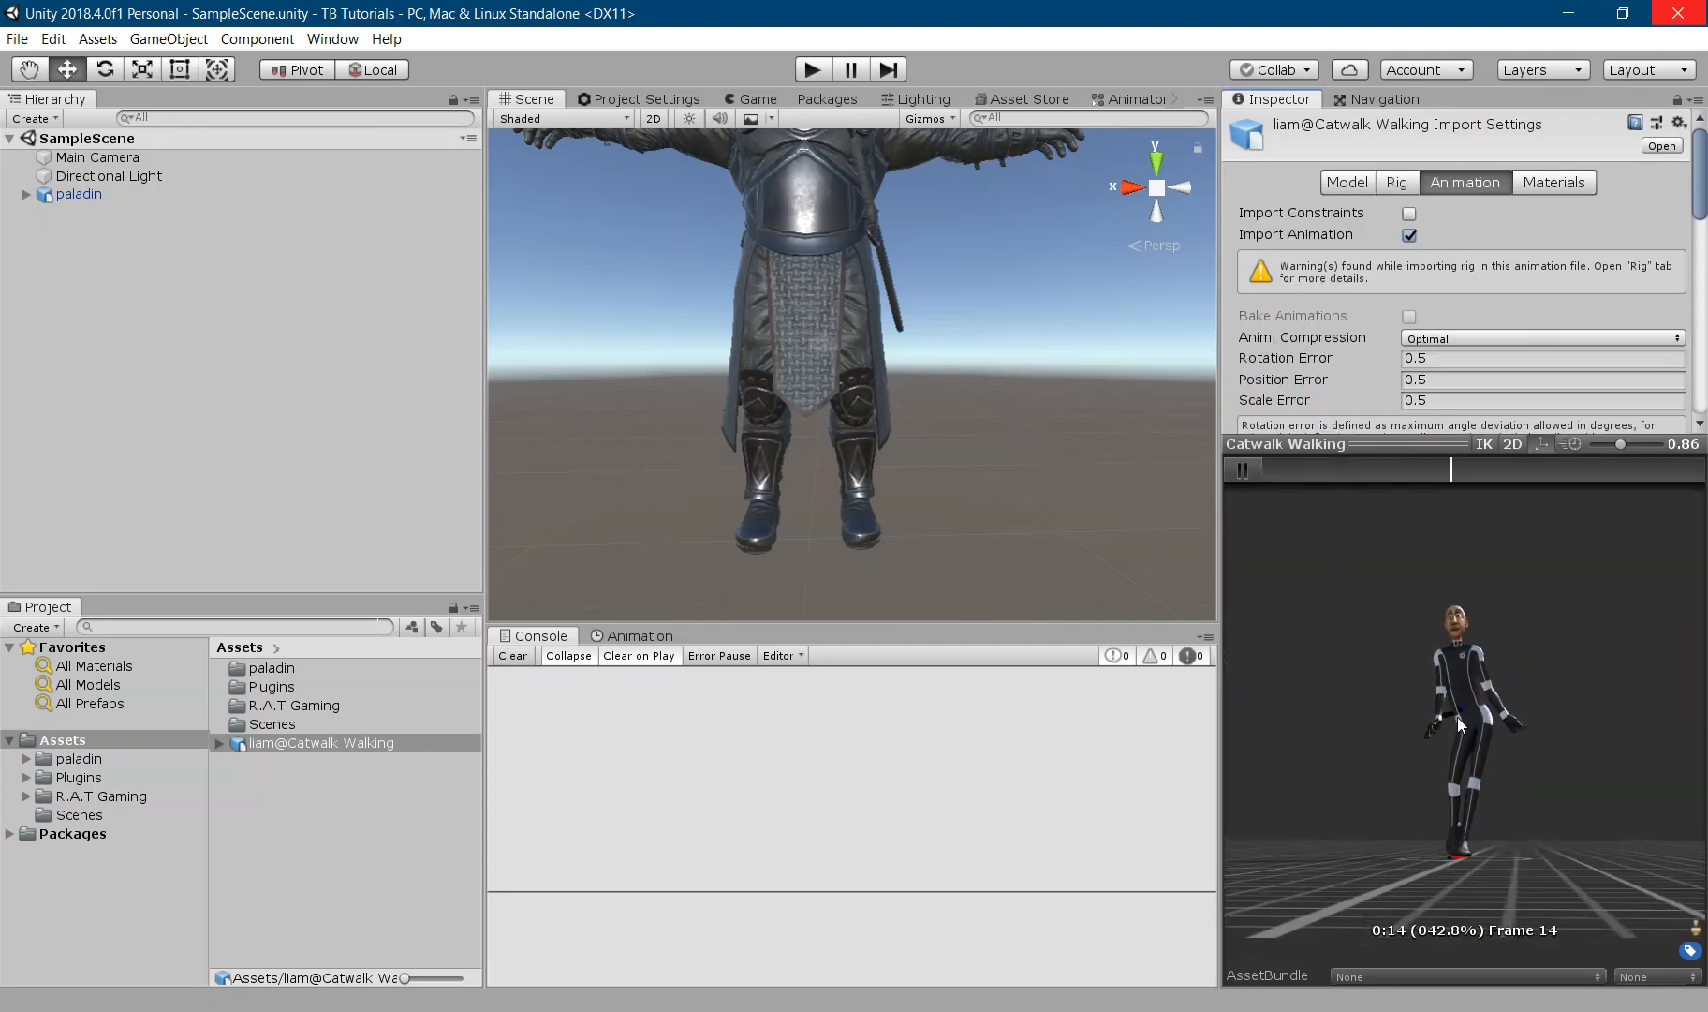
{"action": "left_click_drag", "start_coordinate": [1457, 716], "coordinate": [1422, 857]}
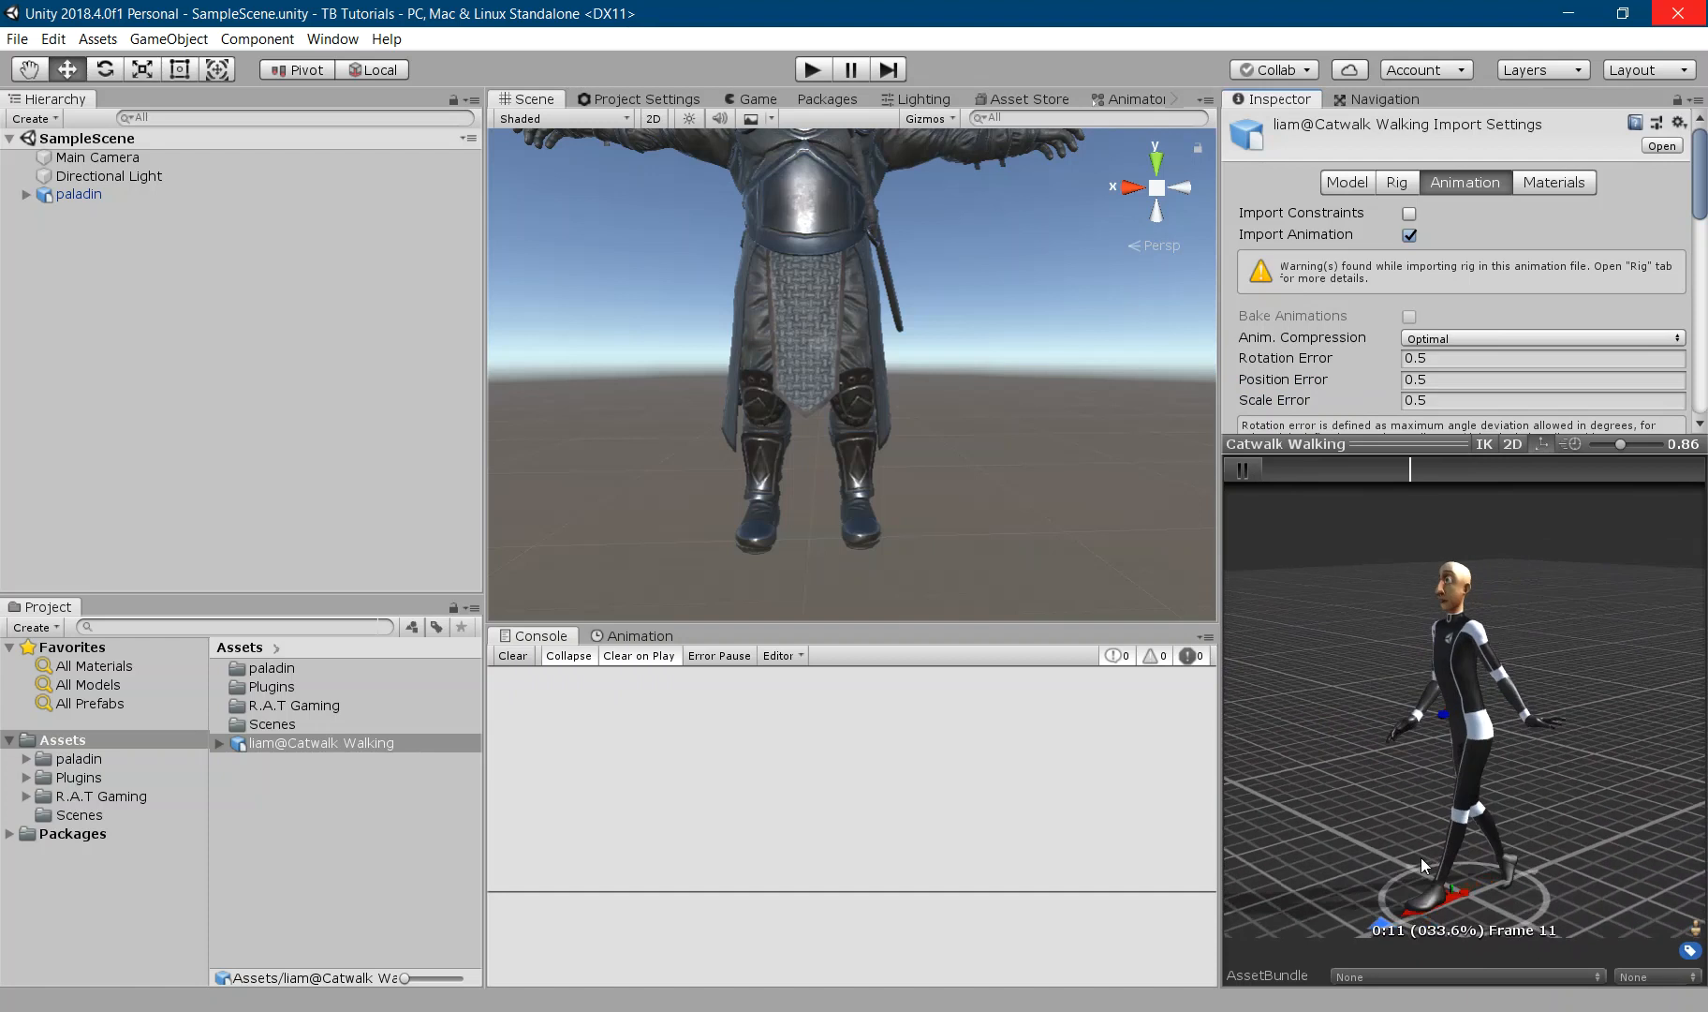
- Preview the Catwalk Walking clip on the scene's paladin character, examine the walk from several angles and distances, and collapse the preview
{"action": "left_click_drag", "start_coordinate": [77, 194], "coordinate": [1520, 715]}
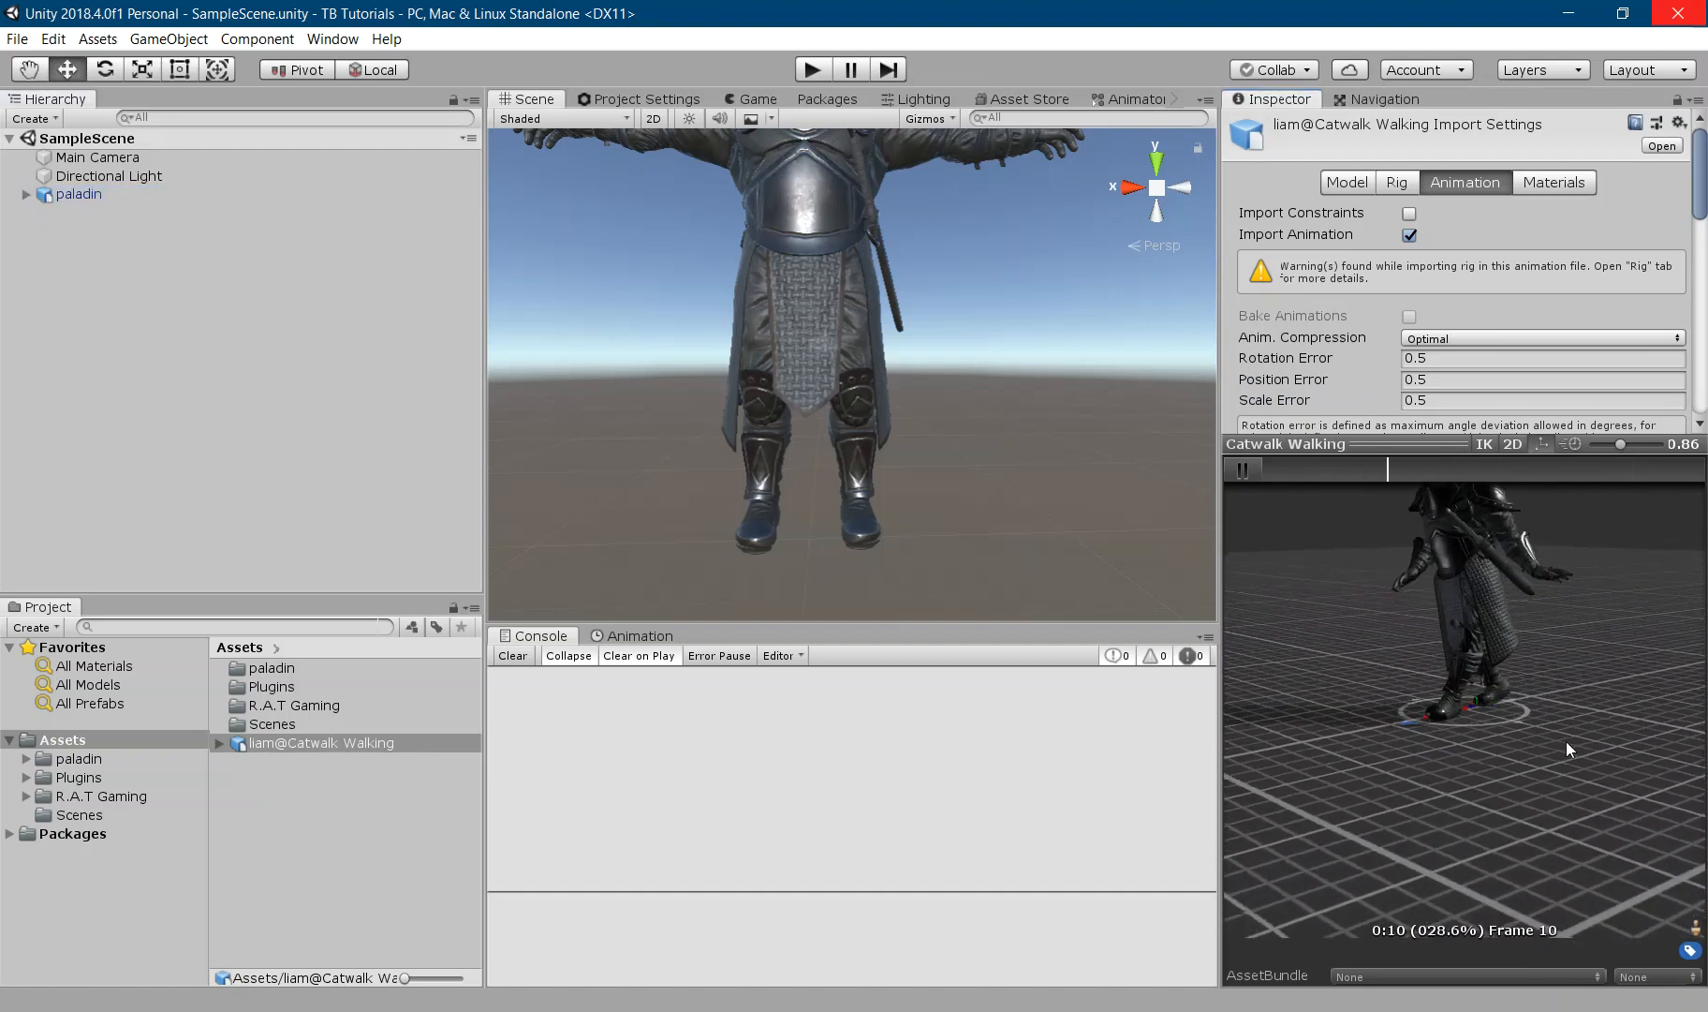
{"action": "left_click_drag", "start_coordinate": [1593, 660], "coordinate": [1504, 722]}
{"action": "scroll", "coordinate": [1414, 815], "scroll_direction": "up", "scroll_amount": 8}
{"action": "left_click_drag", "start_coordinate": [1414, 816], "coordinate": [1450, 719]}
{"action": "scroll", "coordinate": [1500, 725], "scroll_direction": "down", "scroll_amount": 4}
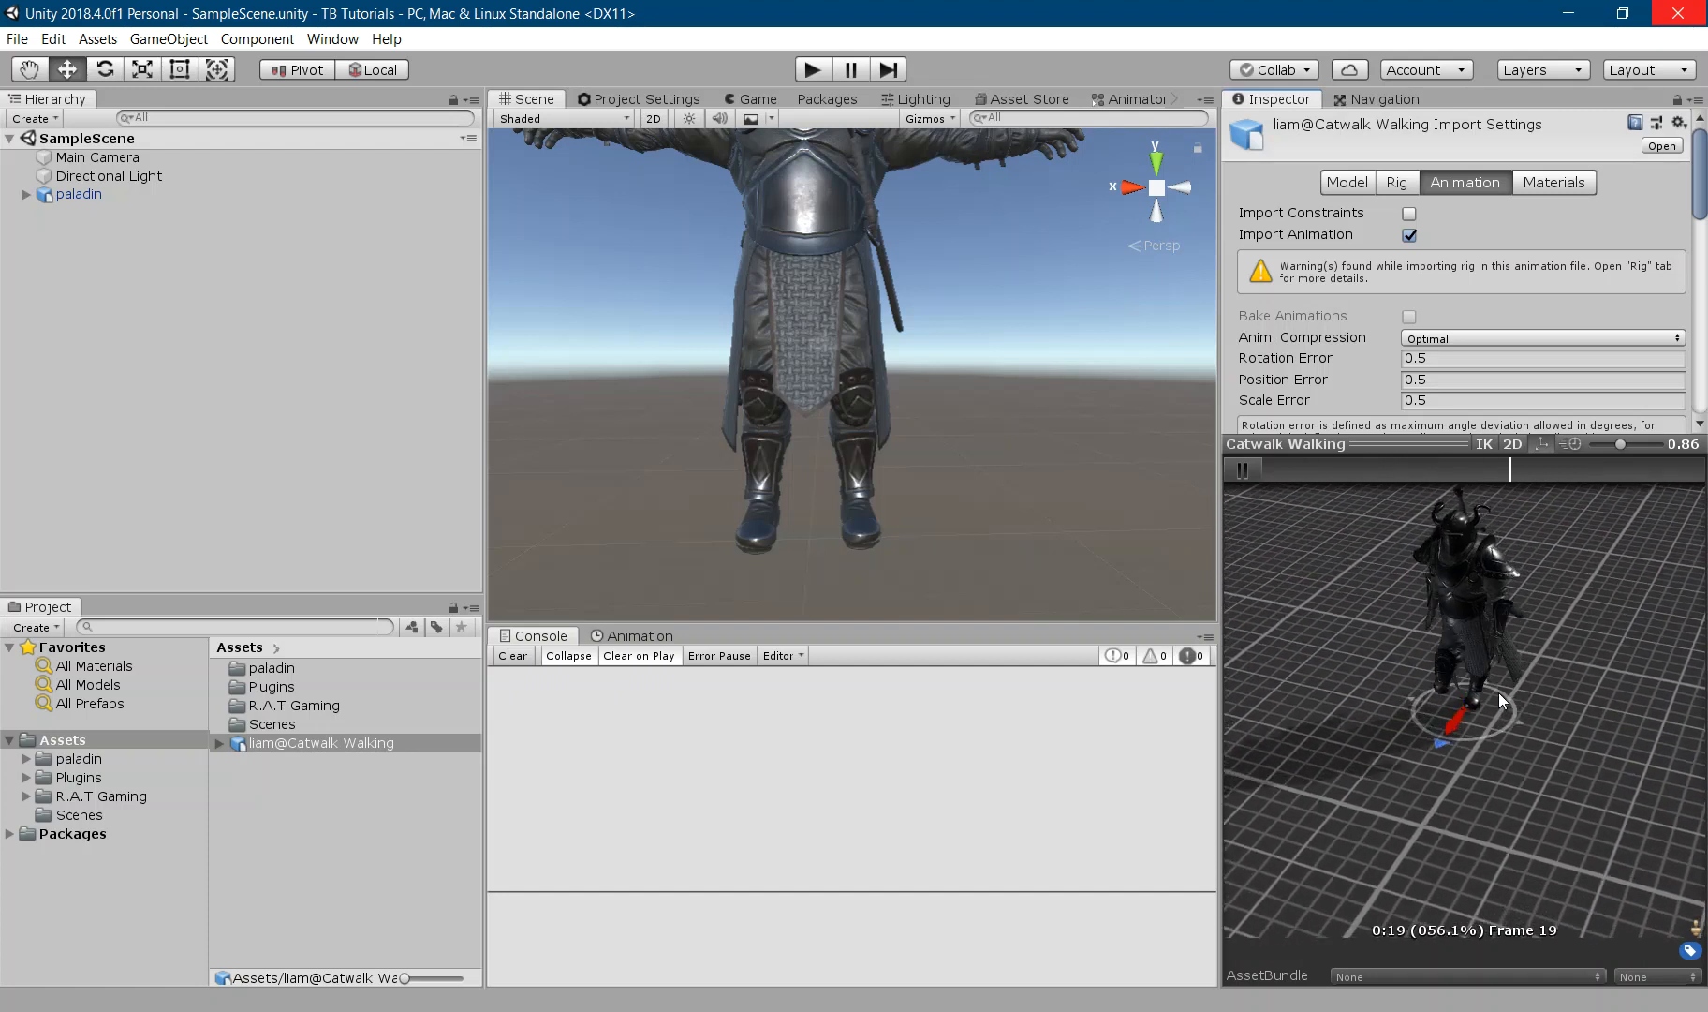
{"action": "left_click", "coordinate": [1358, 451]}
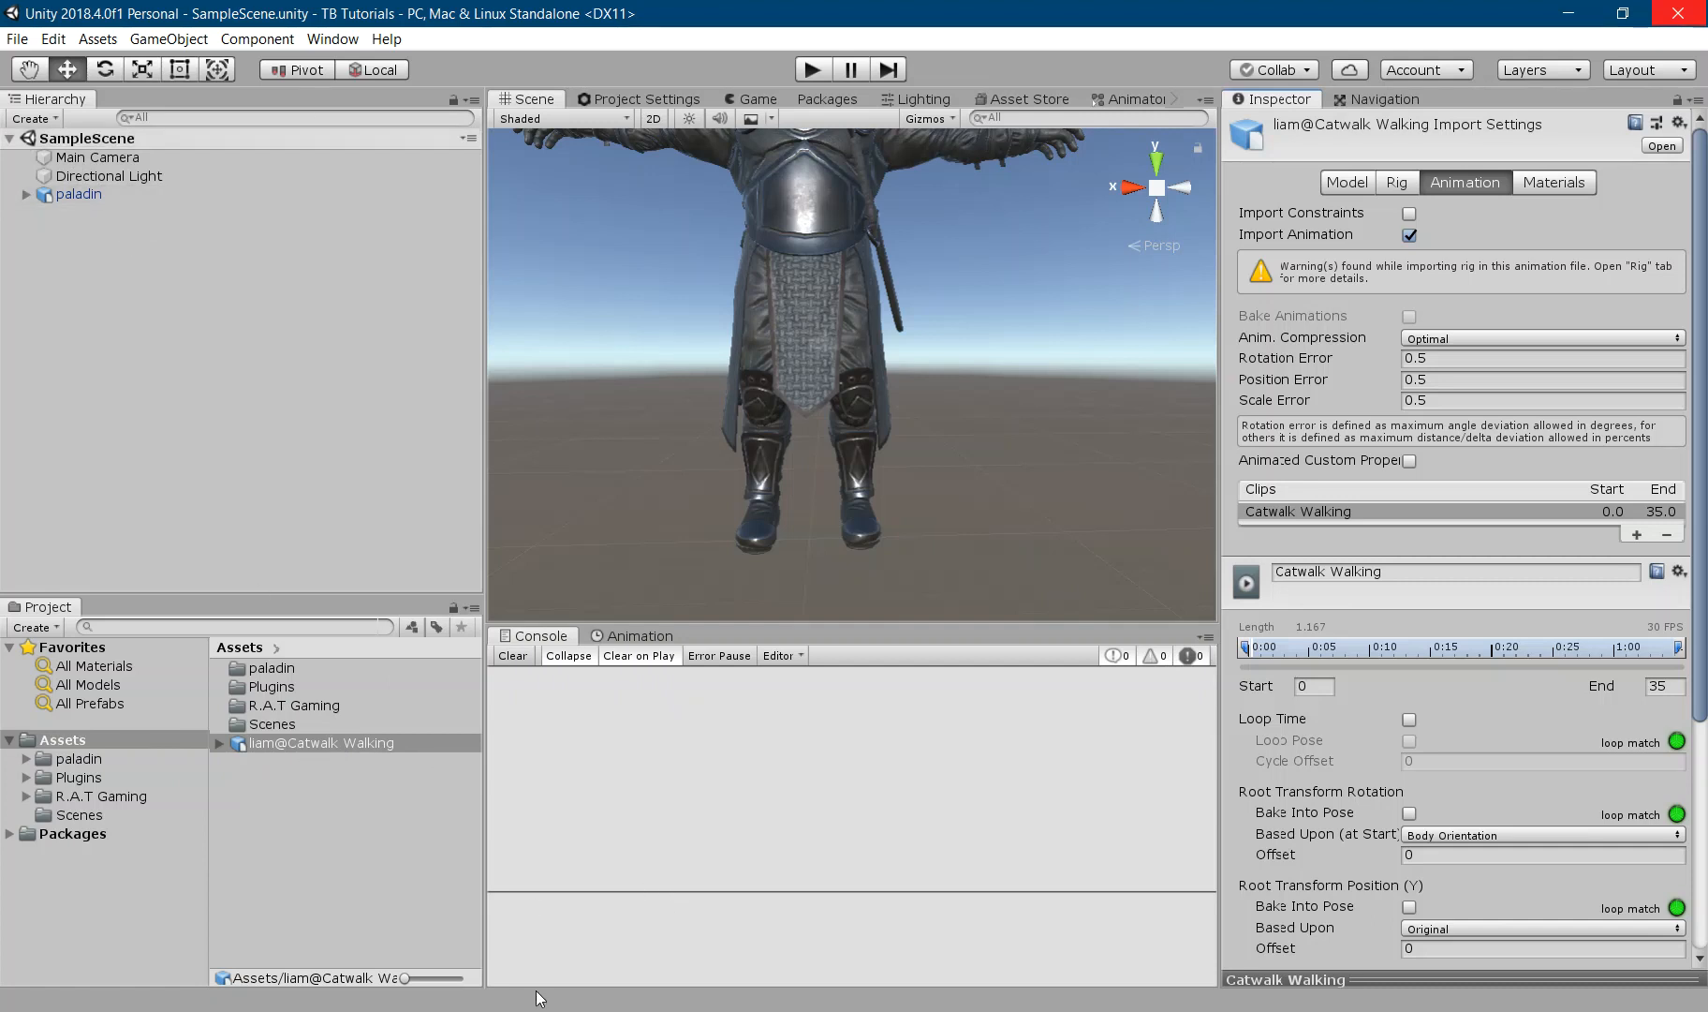
- Enable Loop Time and Loop Pose for the Catwalk Walking clip and apply the import settings
{"action": "scroll", "coordinate": [1414, 486], "scroll_direction": "down", "scroll_amount": 4}
{"action": "scroll", "coordinate": [1417, 486], "scroll_direction": "up", "scroll_amount": 4}
{"action": "scroll", "coordinate": [1324, 356], "scroll_direction": "down", "scroll_amount": 3}
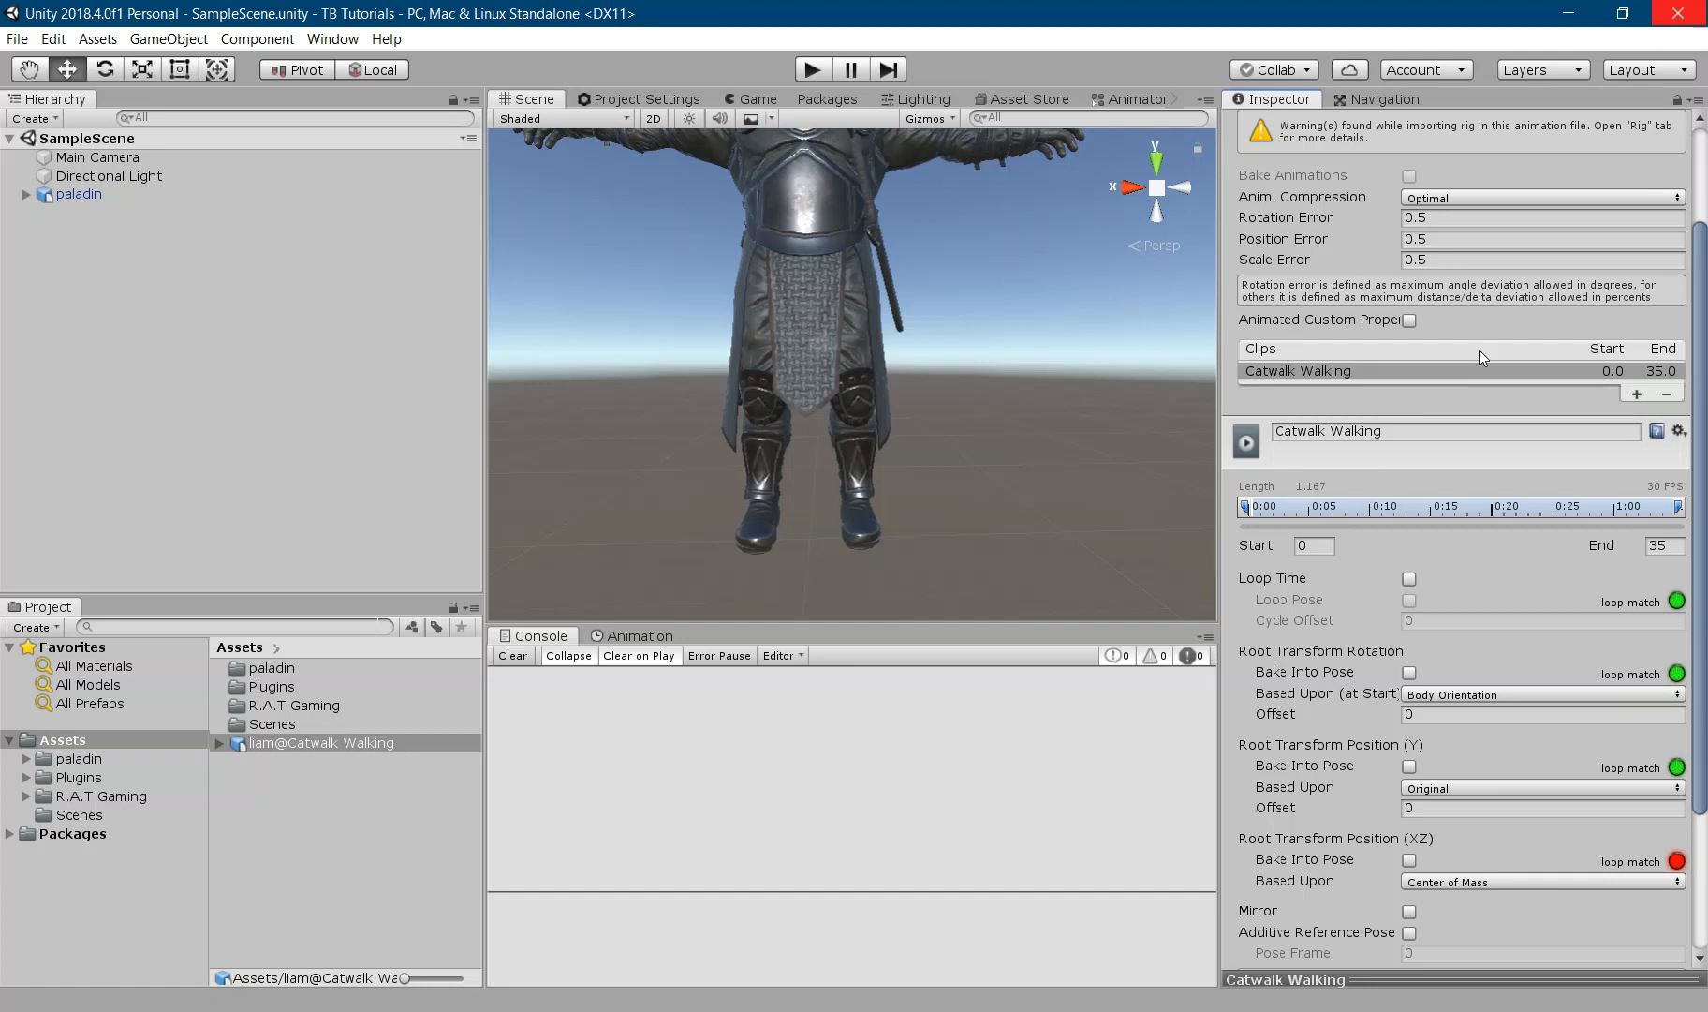
{"action": "scroll", "coordinate": [1405, 403], "scroll_direction": "down", "scroll_amount": 3}
{"action": "scroll", "coordinate": [1339, 468], "scroll_direction": "up", "scroll_amount": 6}
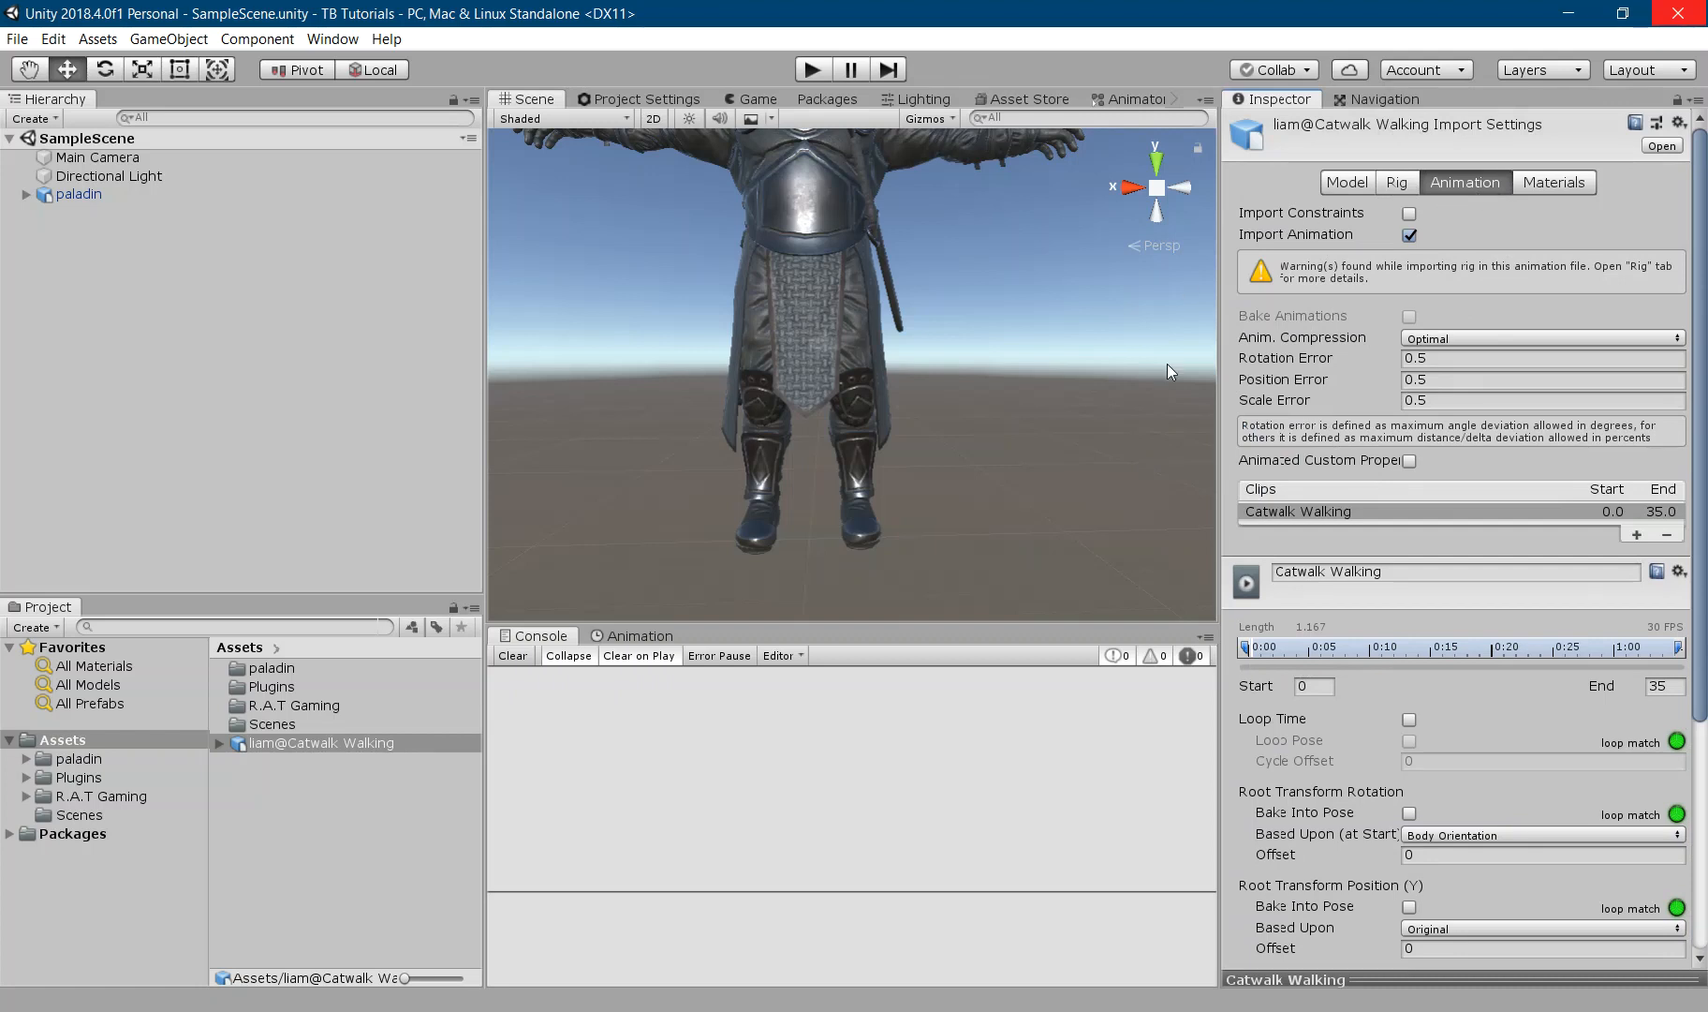
{"action": "scroll", "coordinate": [1447, 764], "scroll_direction": "down", "scroll_amount": 5}
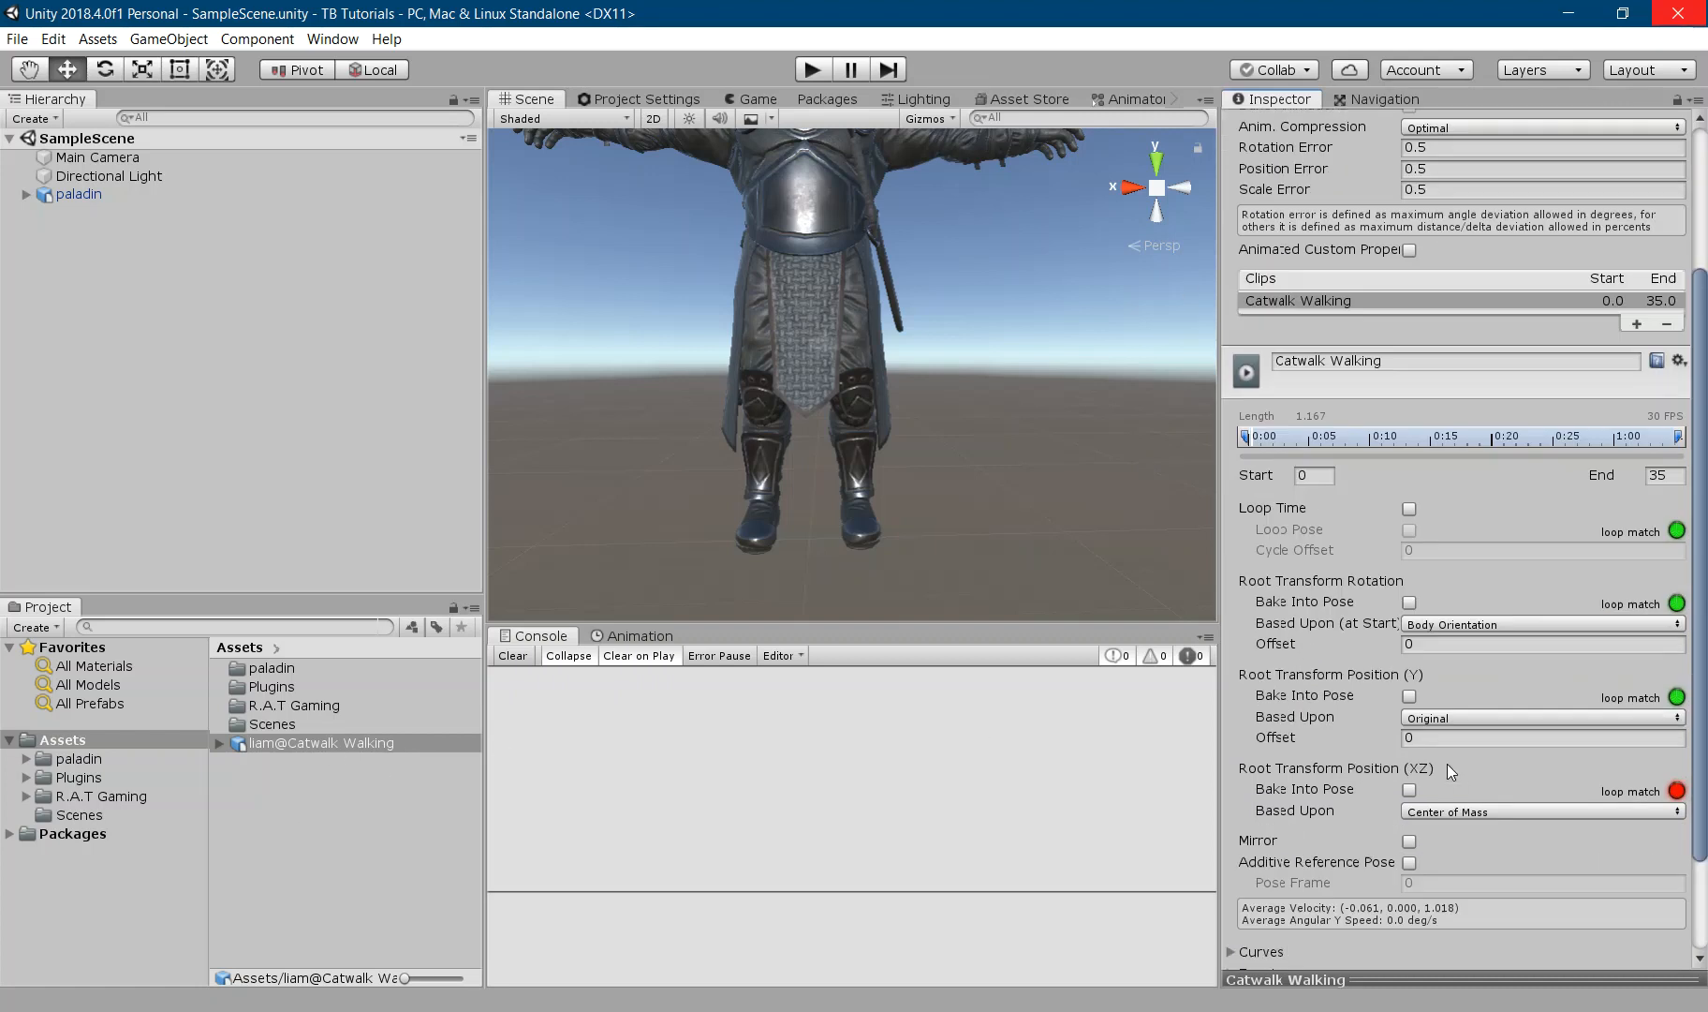
{"action": "left_click", "coordinate": [1408, 509]}
{"action": "left_click", "coordinate": [1410, 509]}
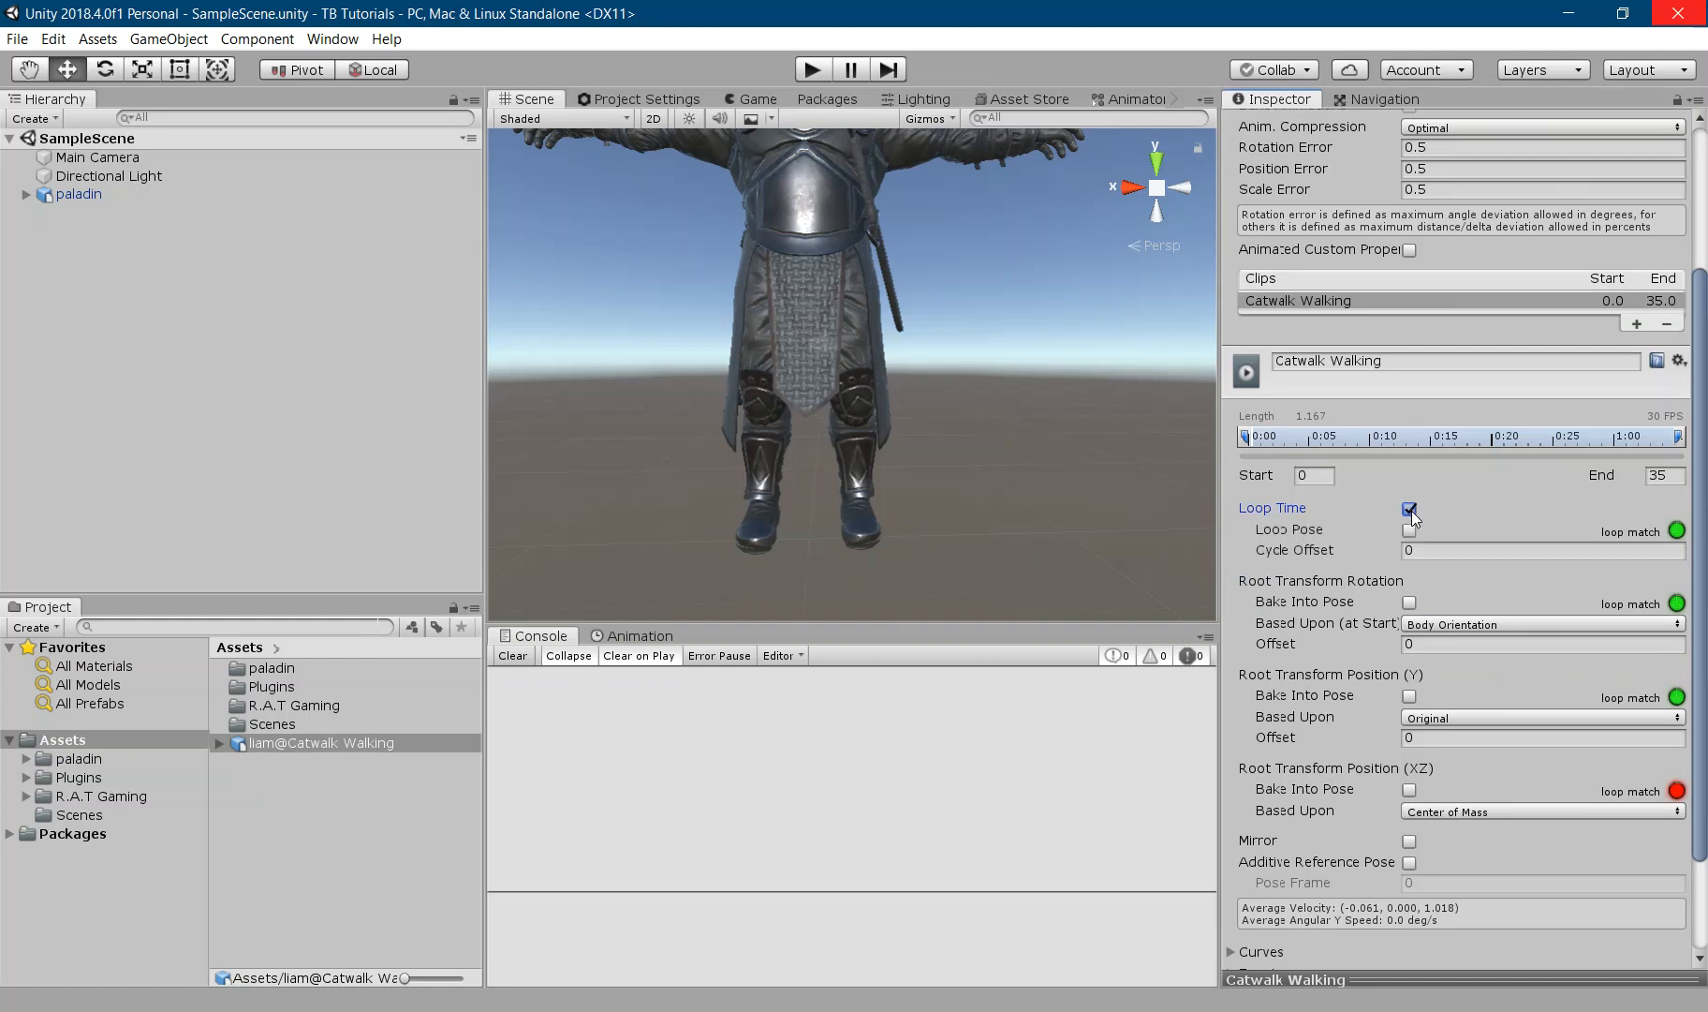
{"action": "left_click", "coordinate": [1410, 531]}
{"action": "scroll", "coordinate": [1337, 840], "scroll_direction": "down", "scroll_amount": 3}
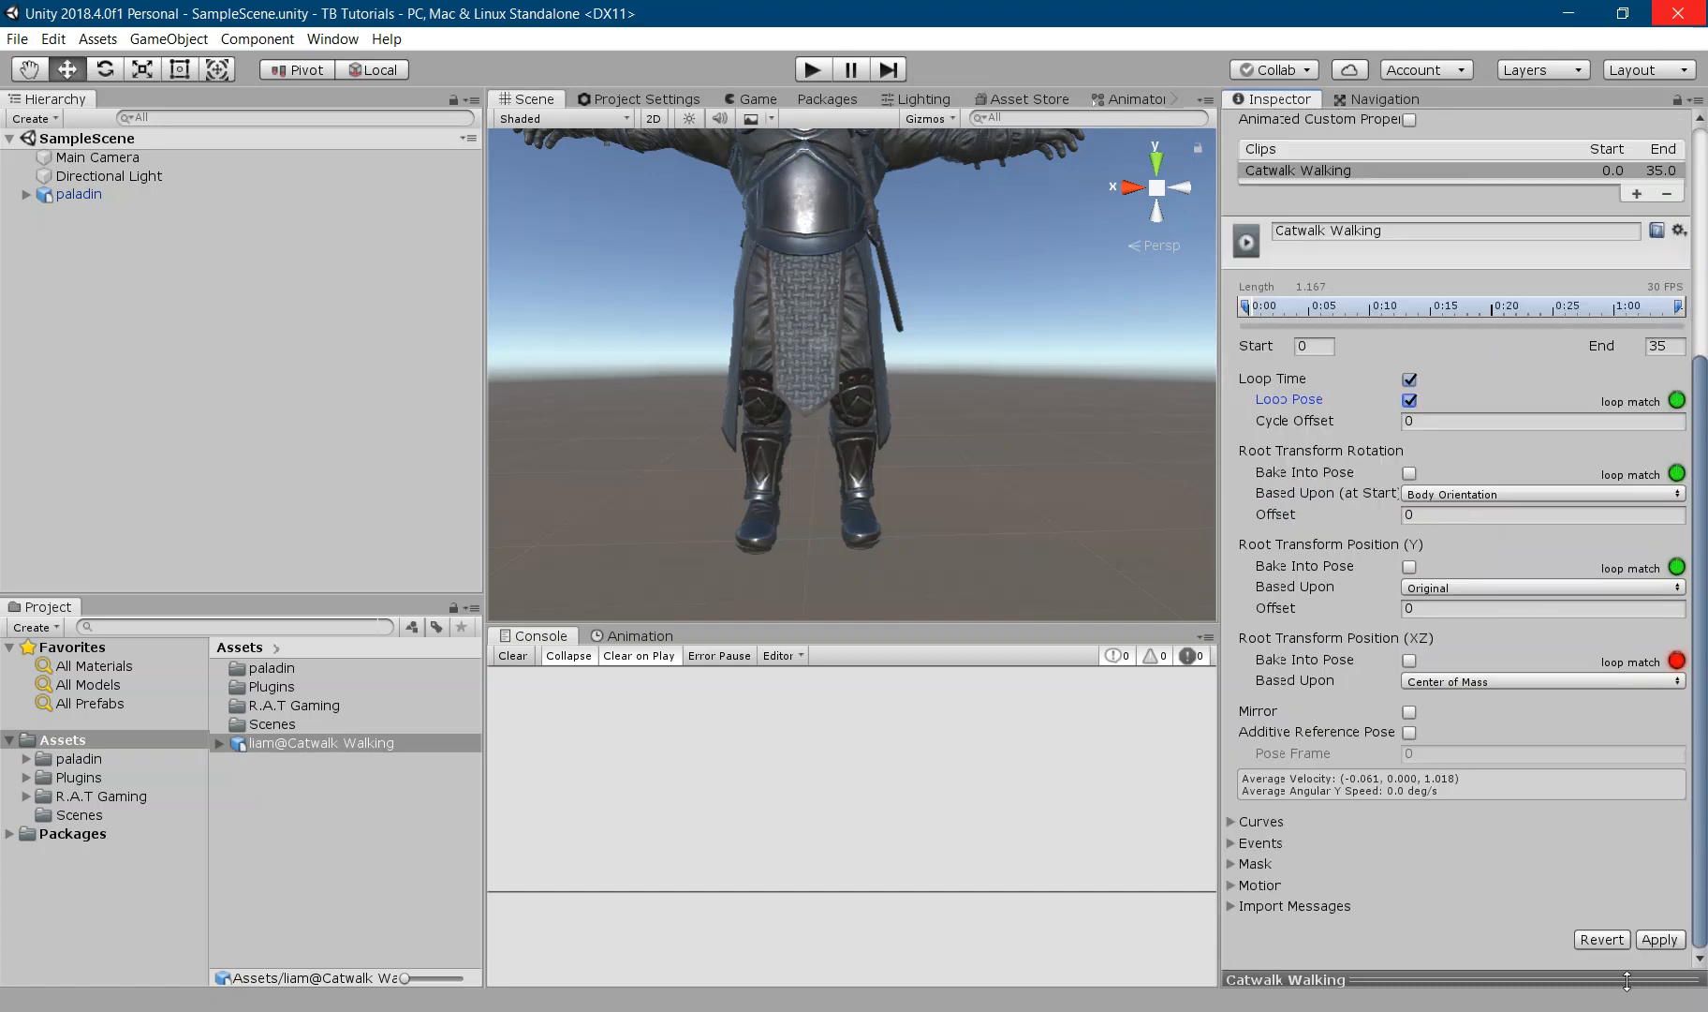
{"action": "left_click", "coordinate": [1653, 942]}
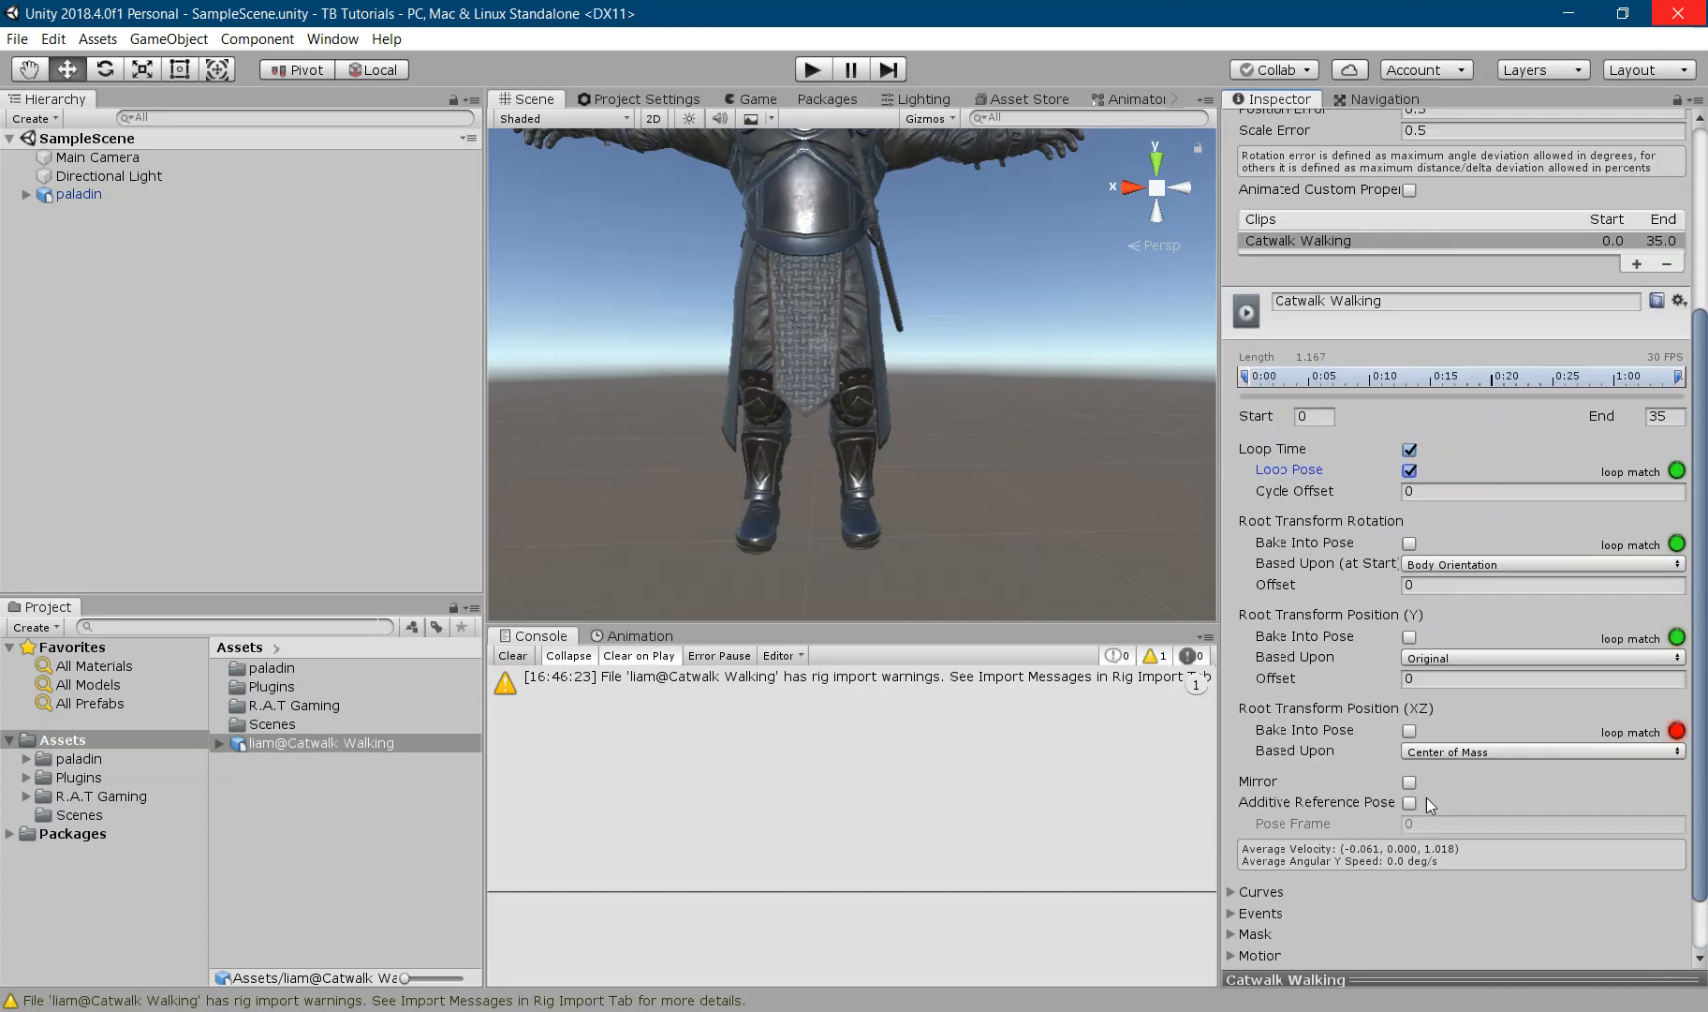
- Review the import messages in the asset's rig settings and widen the Console to read the full import warning
{"action": "scroll", "coordinate": [1432, 799], "scroll_direction": "down", "scroll_amount": 6}
{"action": "scroll", "coordinate": [1459, 655], "scroll_direction": "up", "scroll_amount": 5}
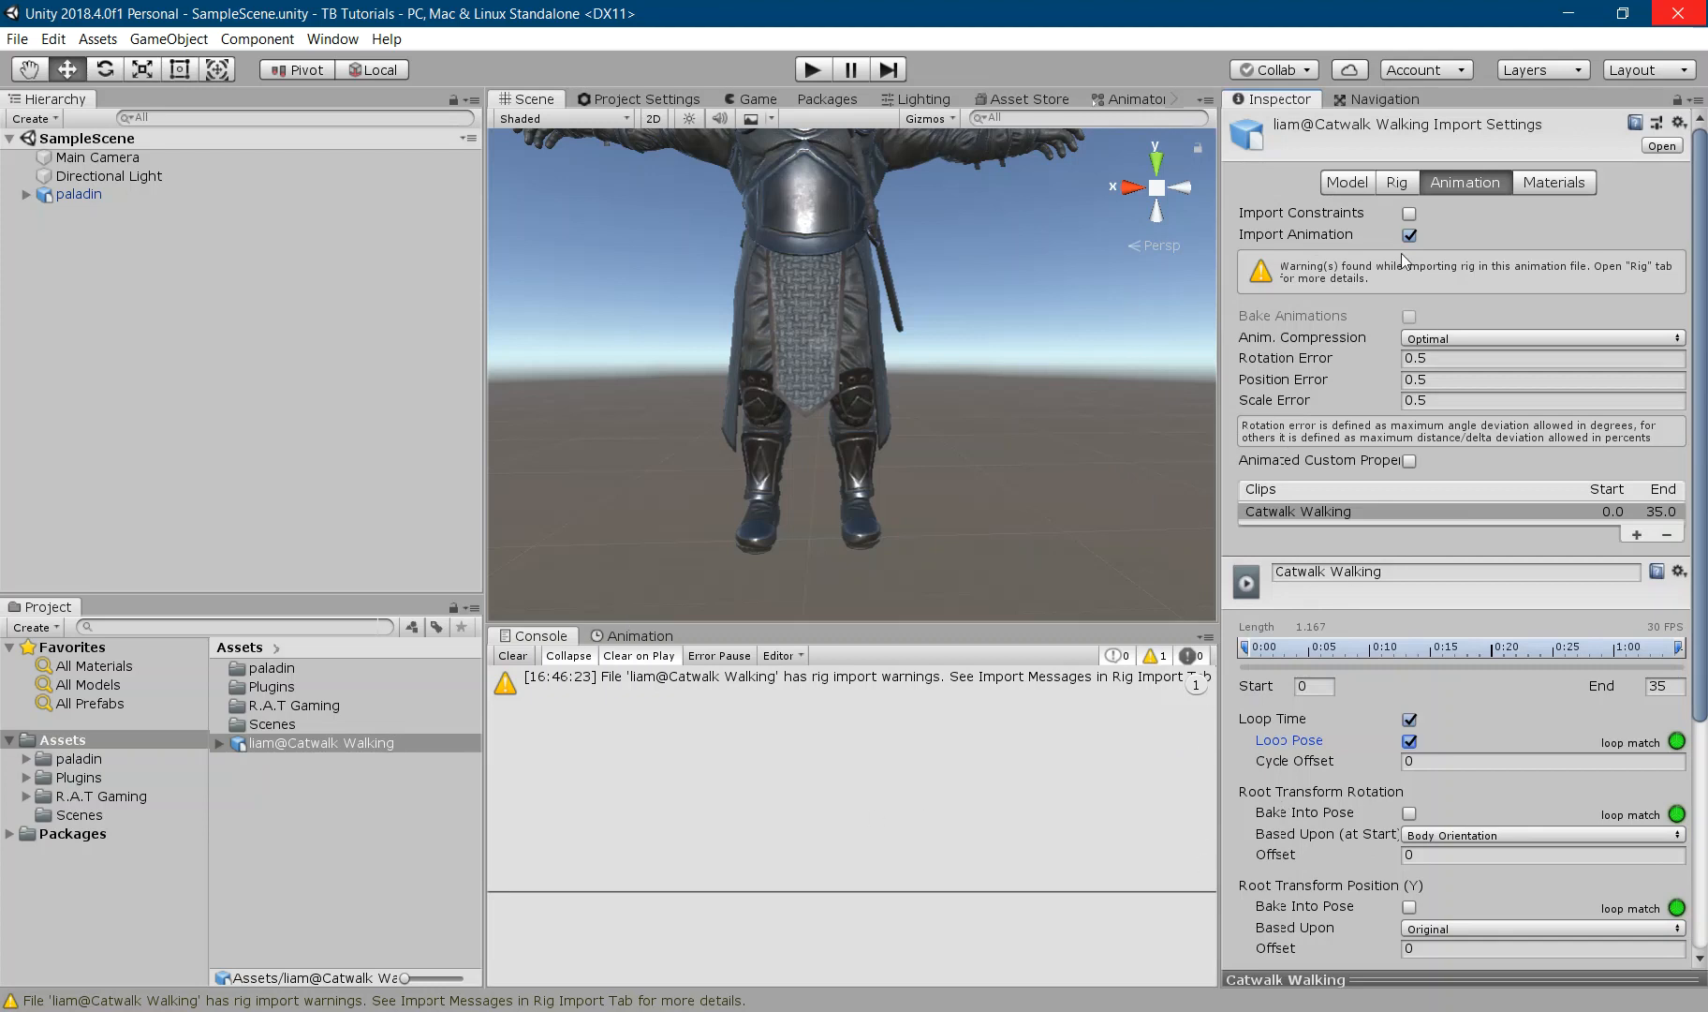
{"action": "left_click", "coordinate": [1356, 191]}
{"action": "left_click", "coordinate": [1386, 187]}
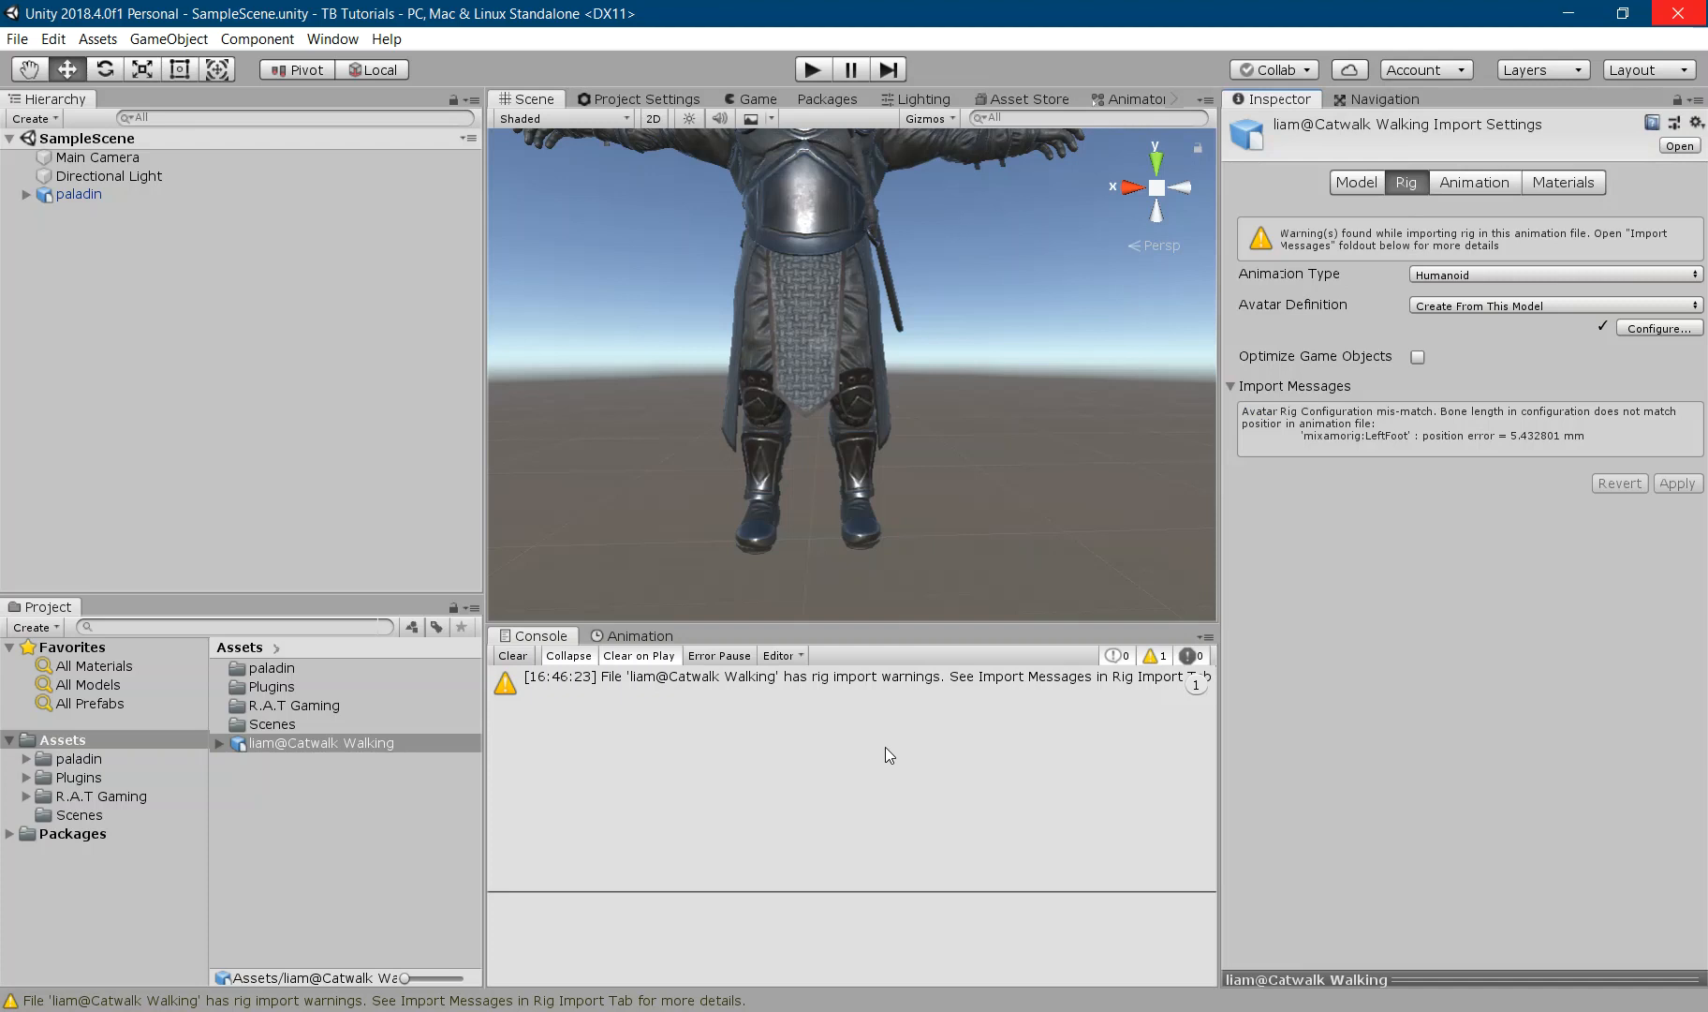
{"action": "left_click", "coordinate": [1234, 384]}
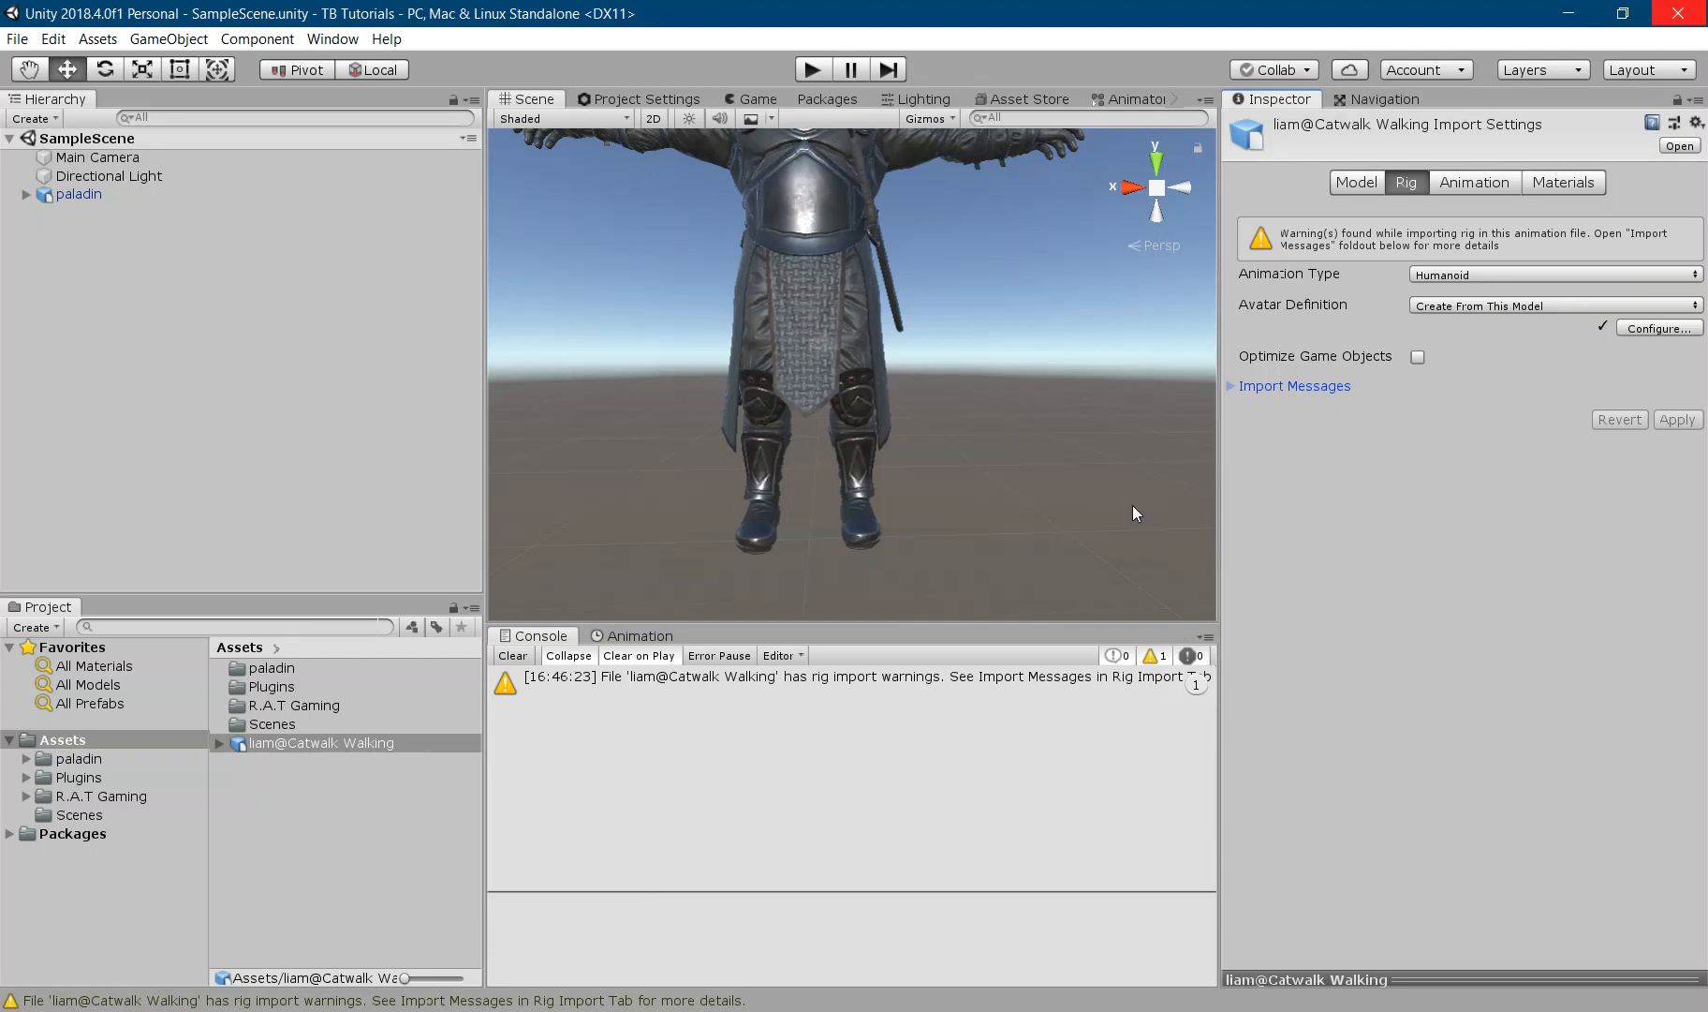
{"action": "left_click_drag", "start_coordinate": [485, 499], "coordinate": [311, 512]}
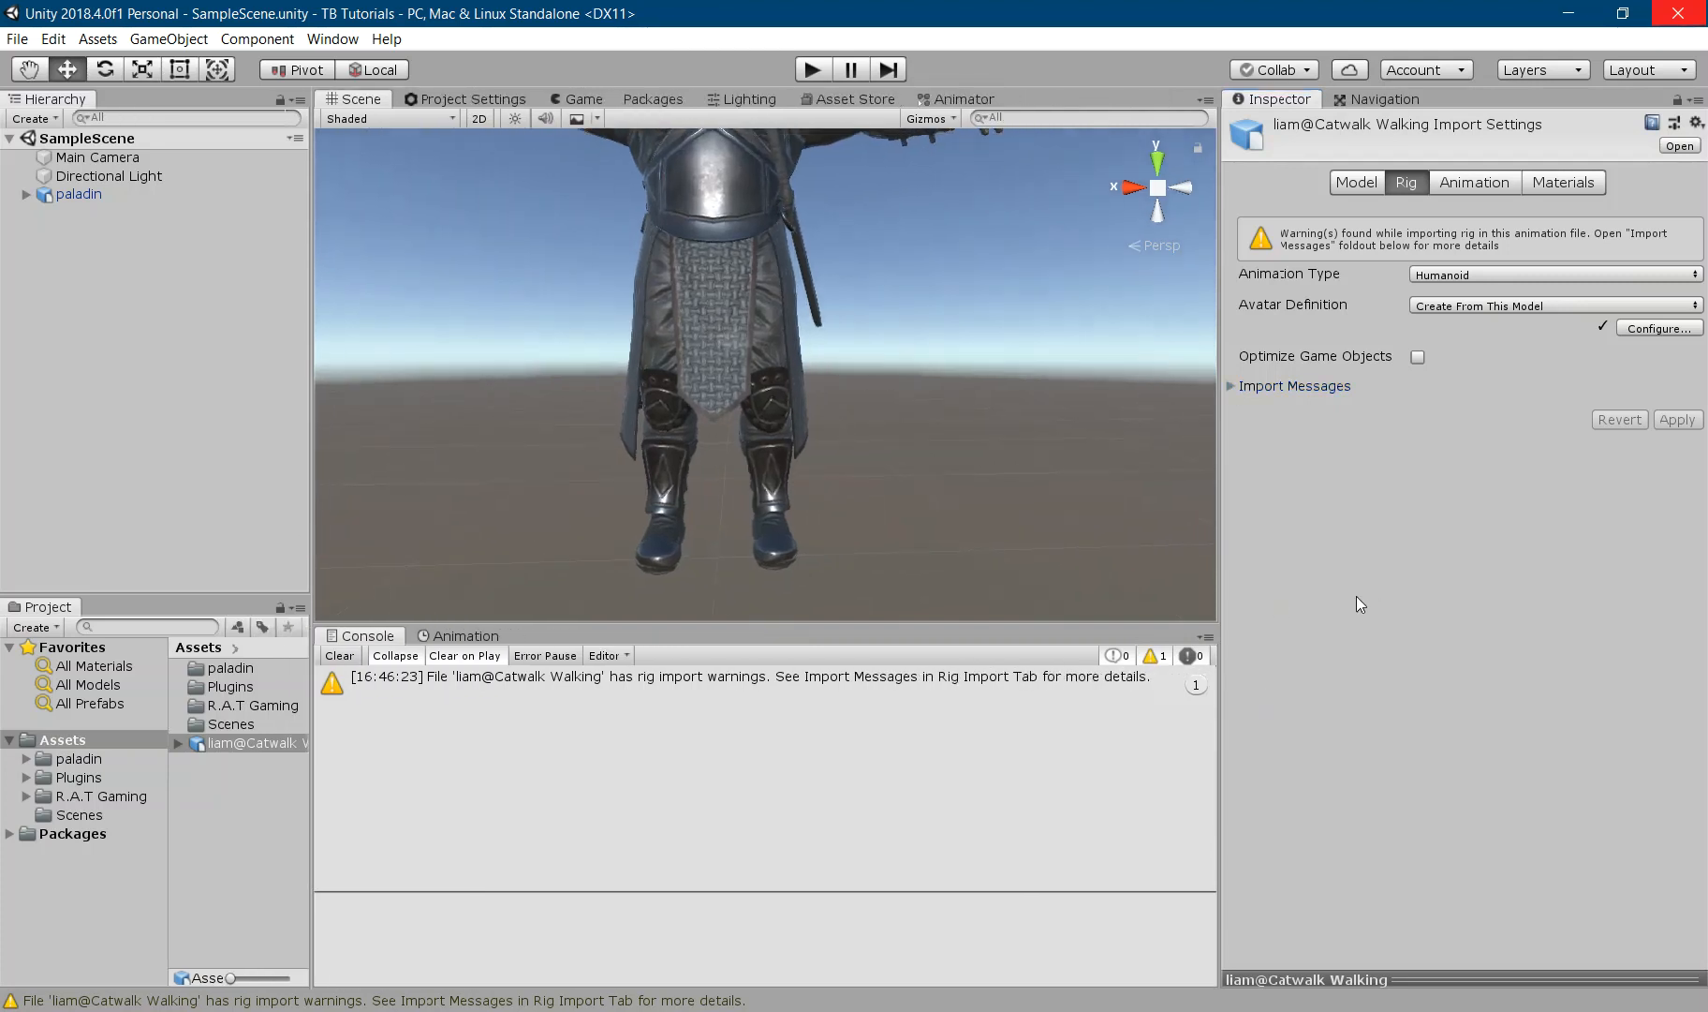